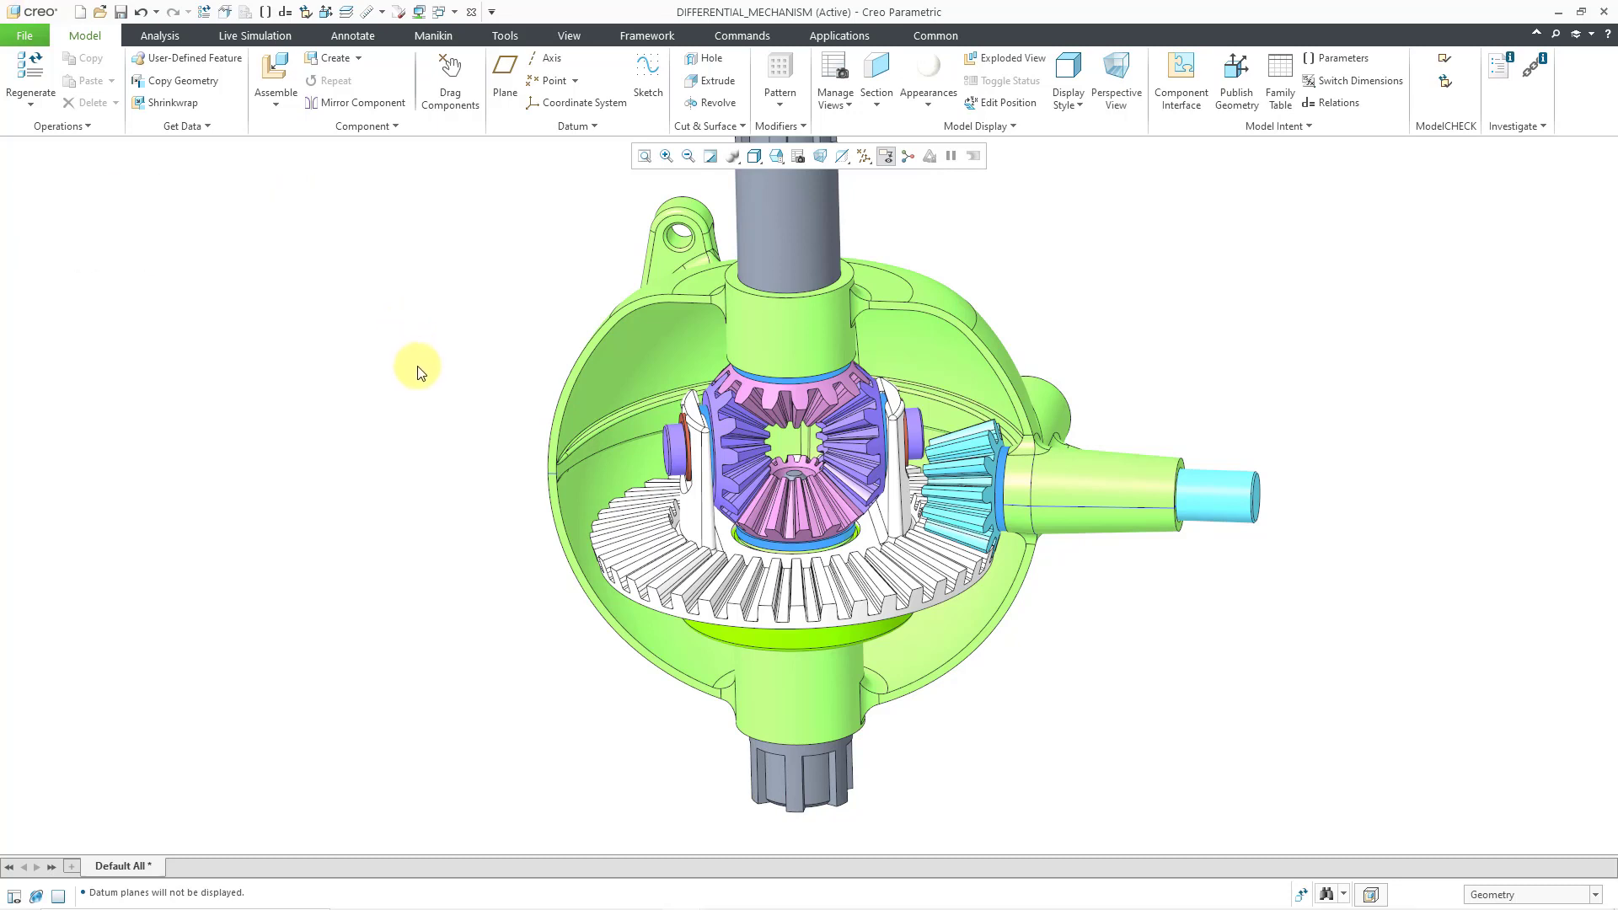
# Turn on datum plane display in the differential assembly
pyautogui.moveTo(466, 433); pyautogui.dragTo(469, 444, button='middle')
pyautogui.scroll(3, 746, 502)
pyautogui.scroll(-3, 750, 501)
pyautogui.scroll(3, 752, 501)
pyautogui.moveTo(752, 501)
pyautogui.mouseDown(button='middle')
pyautogui.moveTo(801, 506)
pyautogui.moveTo(674, 495)
pyautogui.moveTo(718, 516)
pyautogui.mouseUp(button='middle')
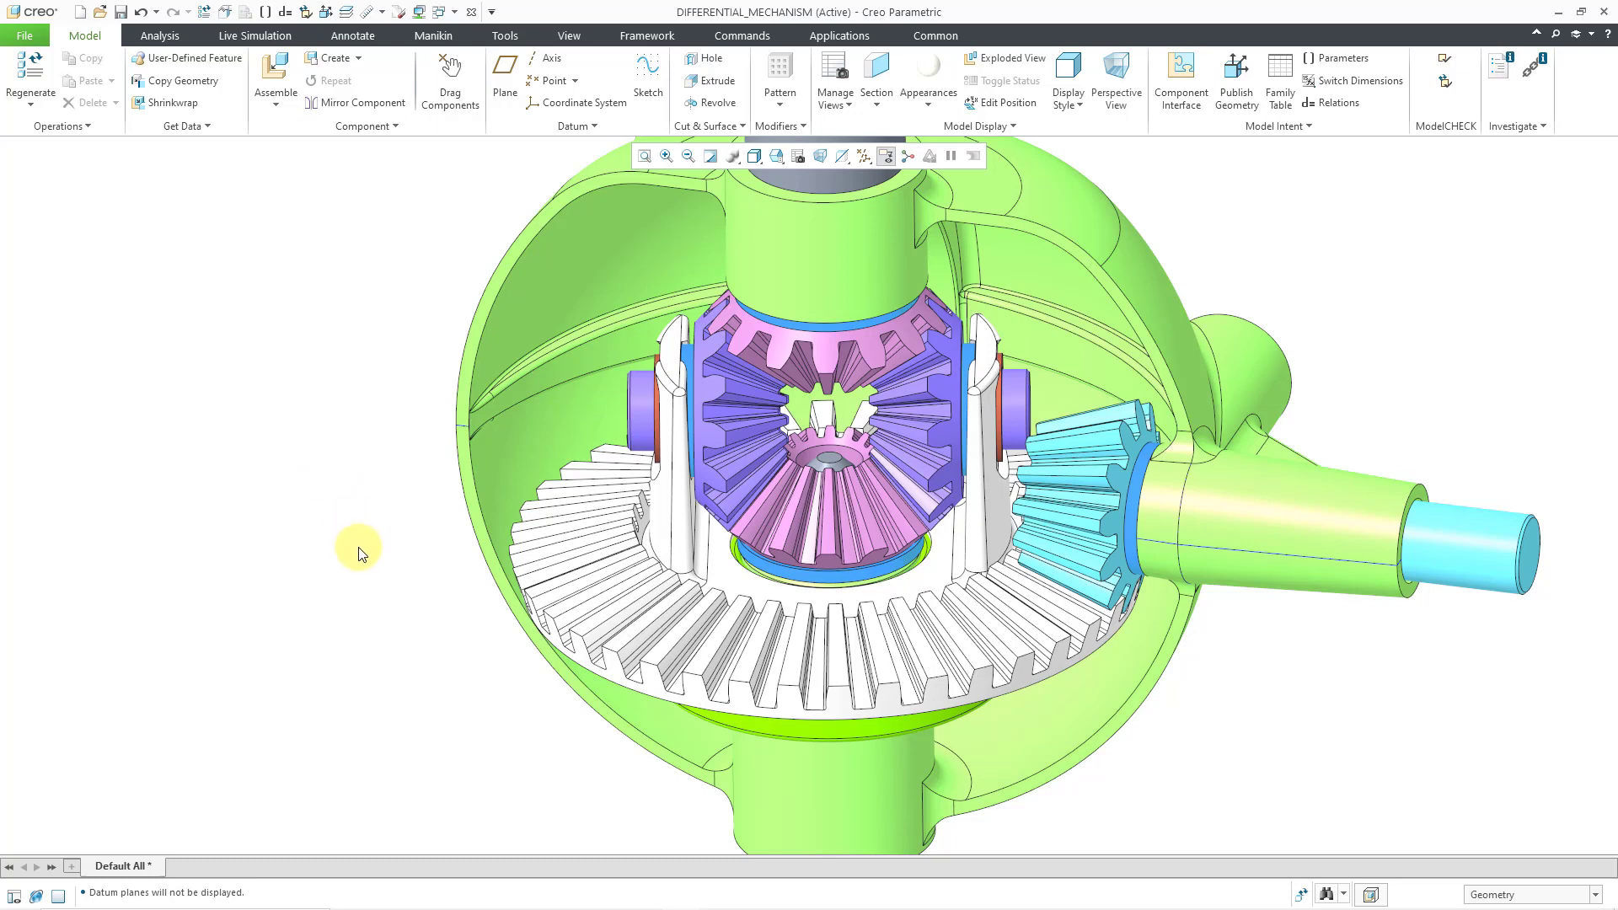
pyautogui.moveTo(358, 552)
pyautogui.keyDown('shift'); pyautogui.mouseDown(button='middle')
pyautogui.moveTo(657, 542)
pyautogui.moveTo(161, 562)
pyautogui.moveTo(658, 560)
pyautogui.moveTo(105, 564)
pyautogui.moveTo(686, 553)
pyautogui.moveTo(294, 546)
pyautogui.moveTo(523, 560)
pyautogui.moveTo(362, 555)
pyautogui.mouseUp(button='middle'); pyautogui.keyUp('shift')
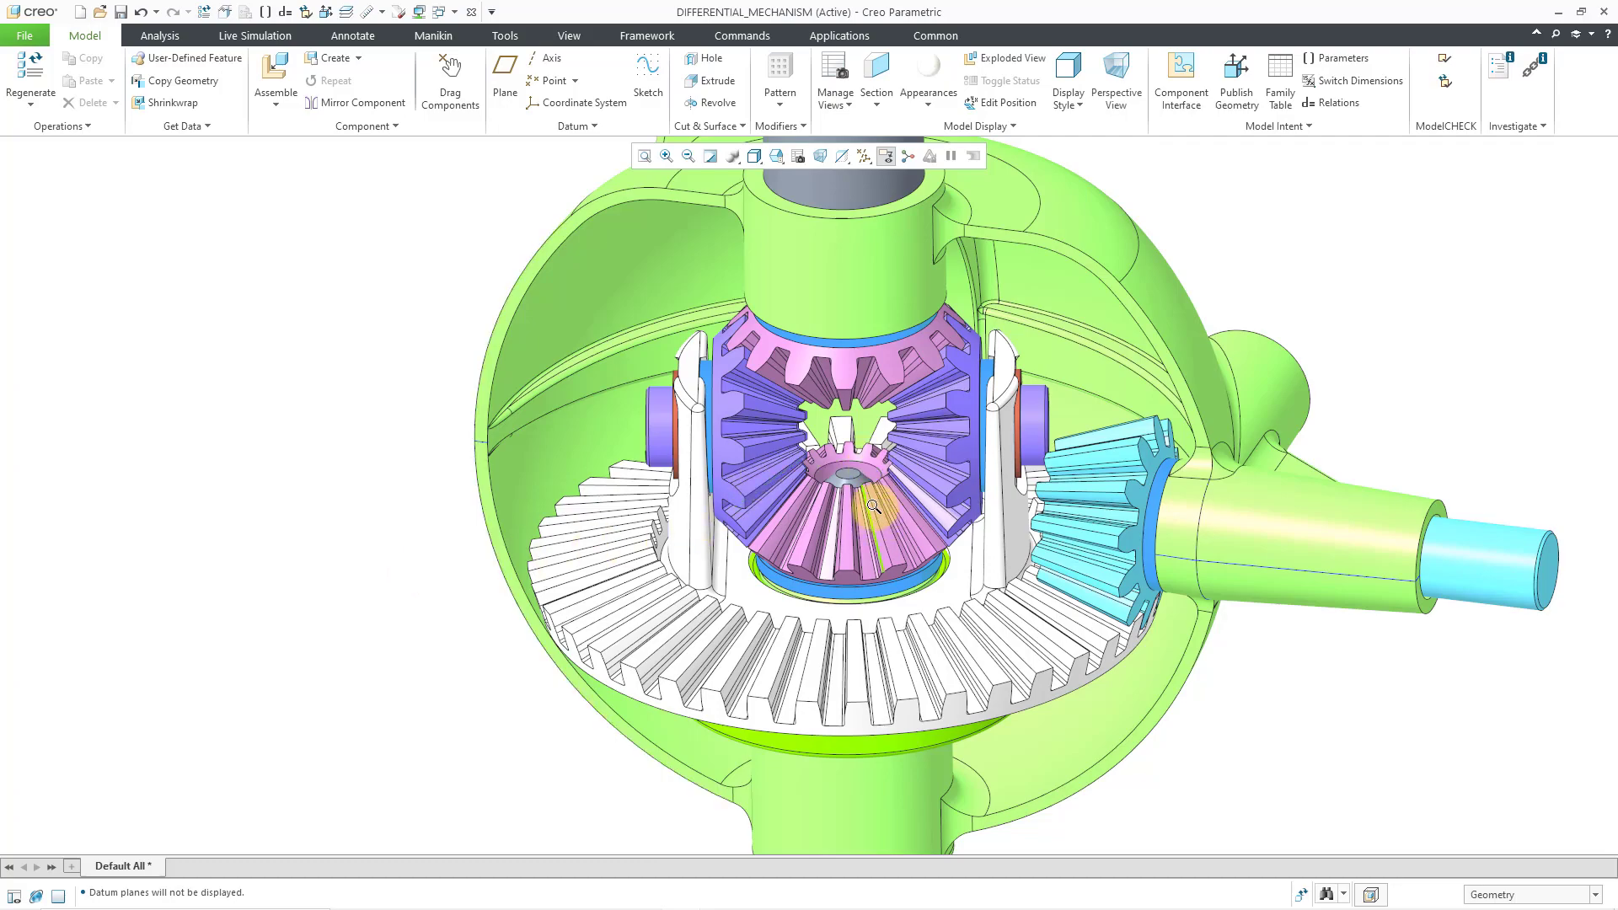
pyautogui.keyDown('ctrl'); pyautogui.moveTo(877, 518); pyautogui.dragTo(883, 421, button='middle'); pyautogui.keyUp('ctrl')
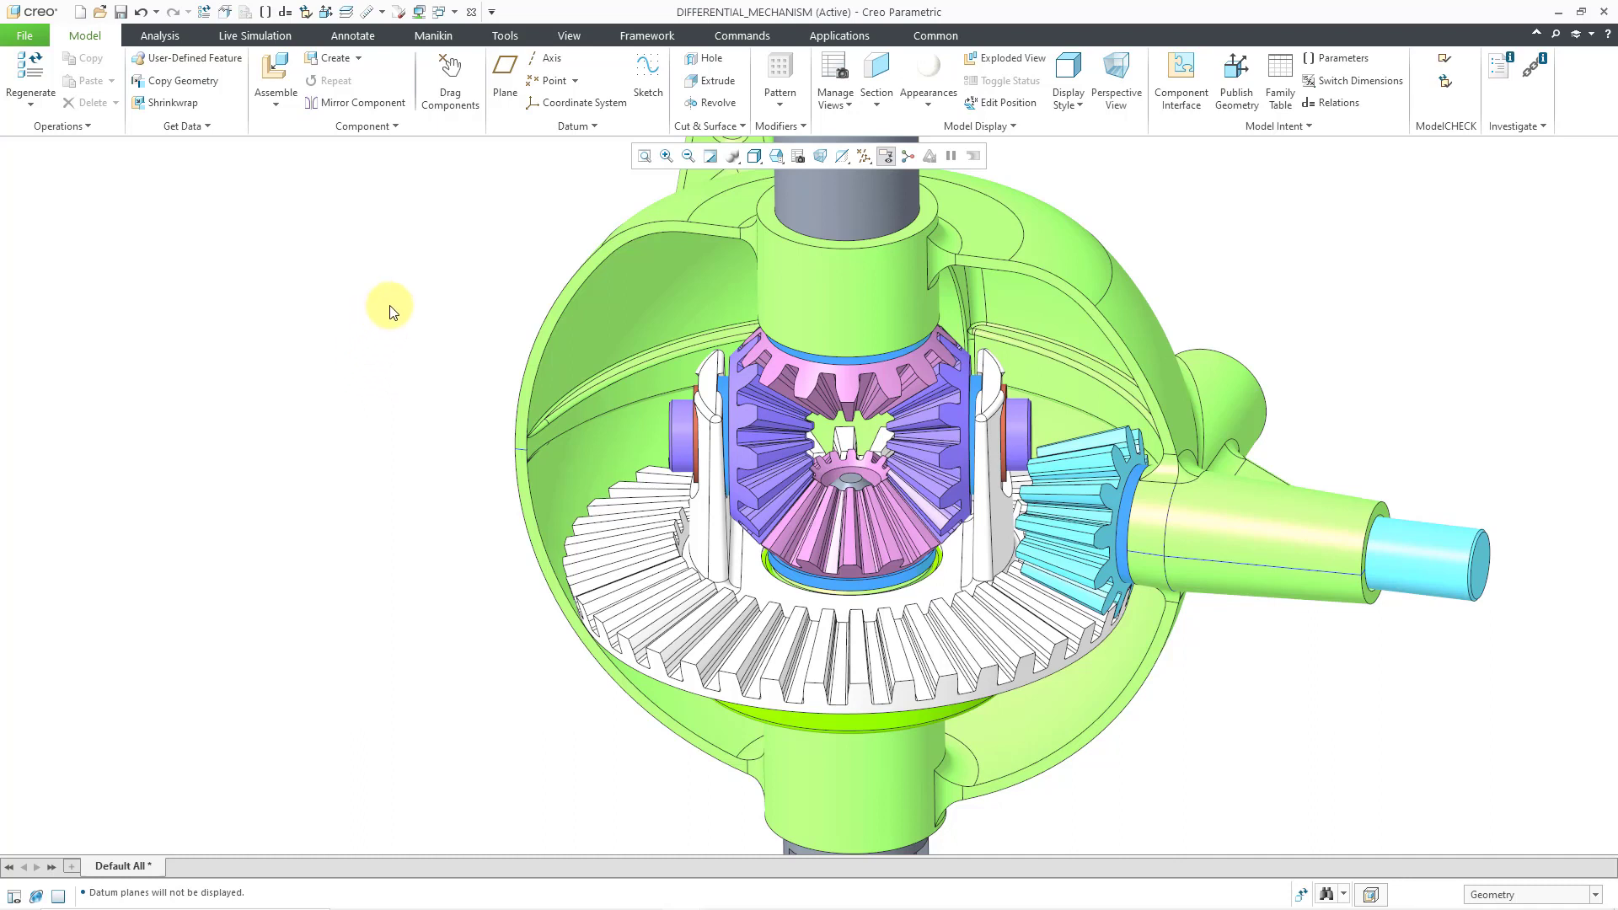
pyautogui.click(866, 156)
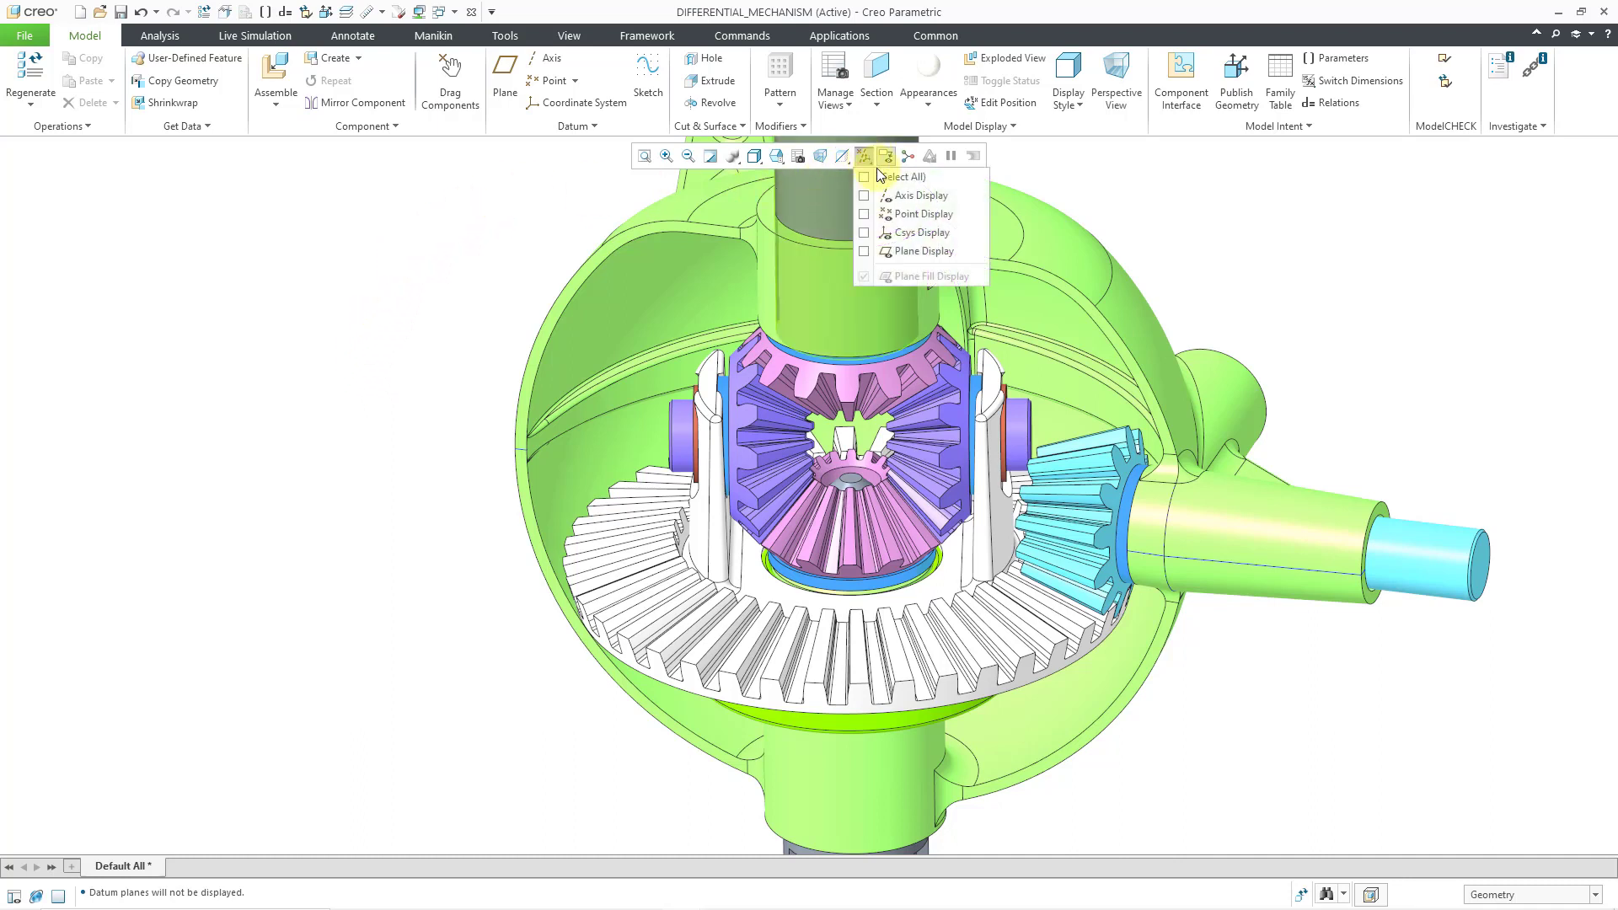
pyautogui.click(934, 253)
pyautogui.click(1499, 314)
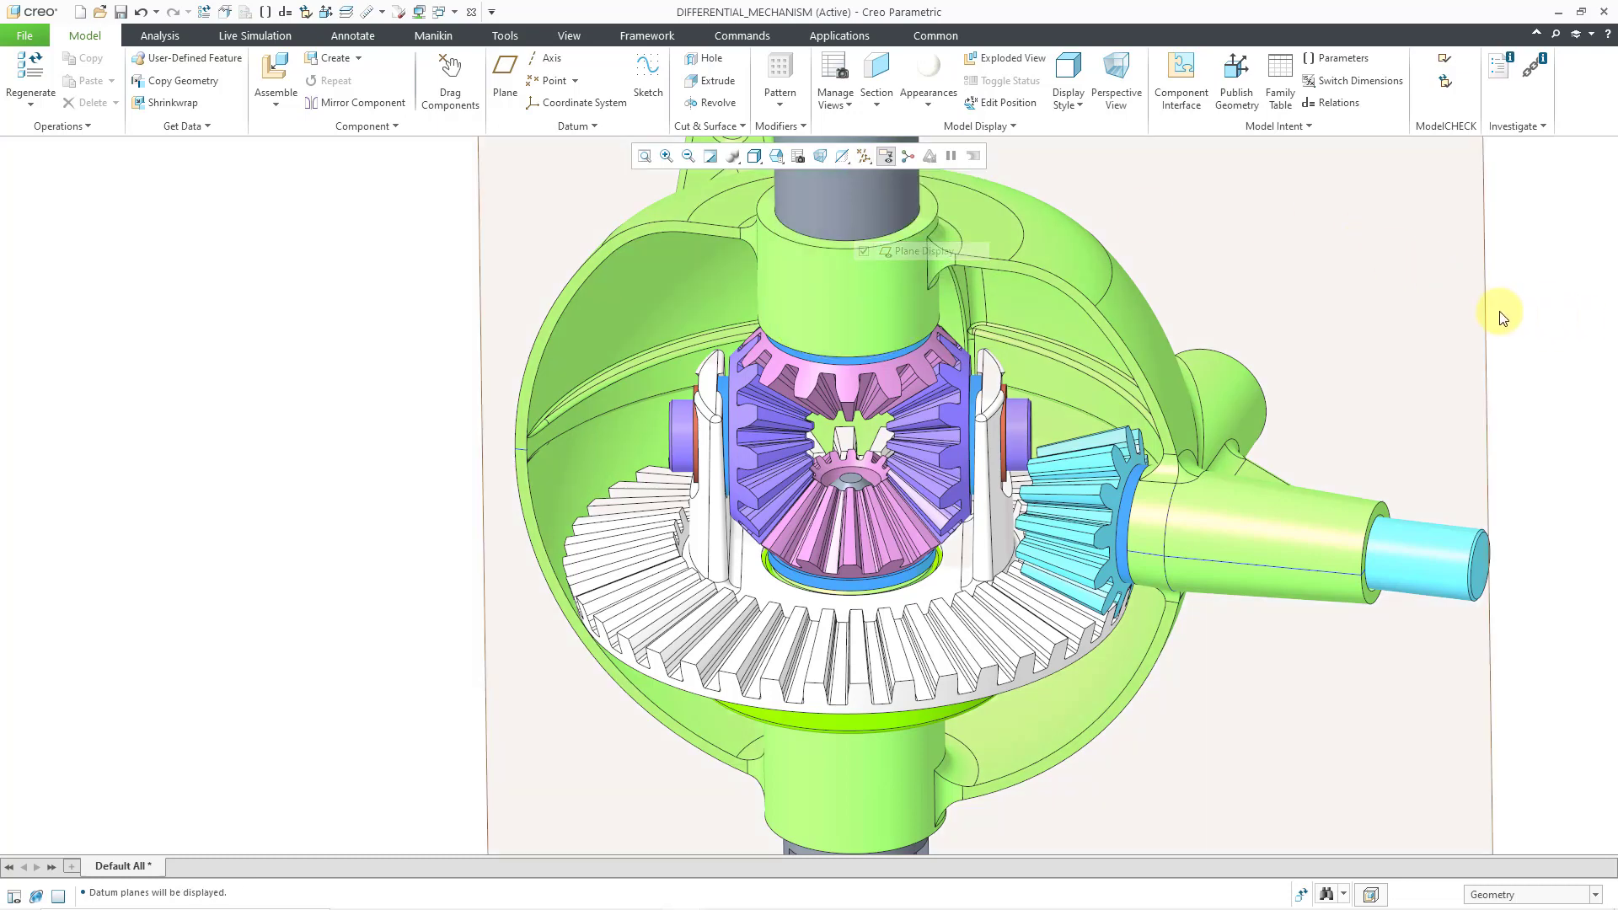
# Sketch a centre-and-point circle on the TOP datum plane, centred on the gear axis around the ring gear
pyautogui.click(1483, 311)
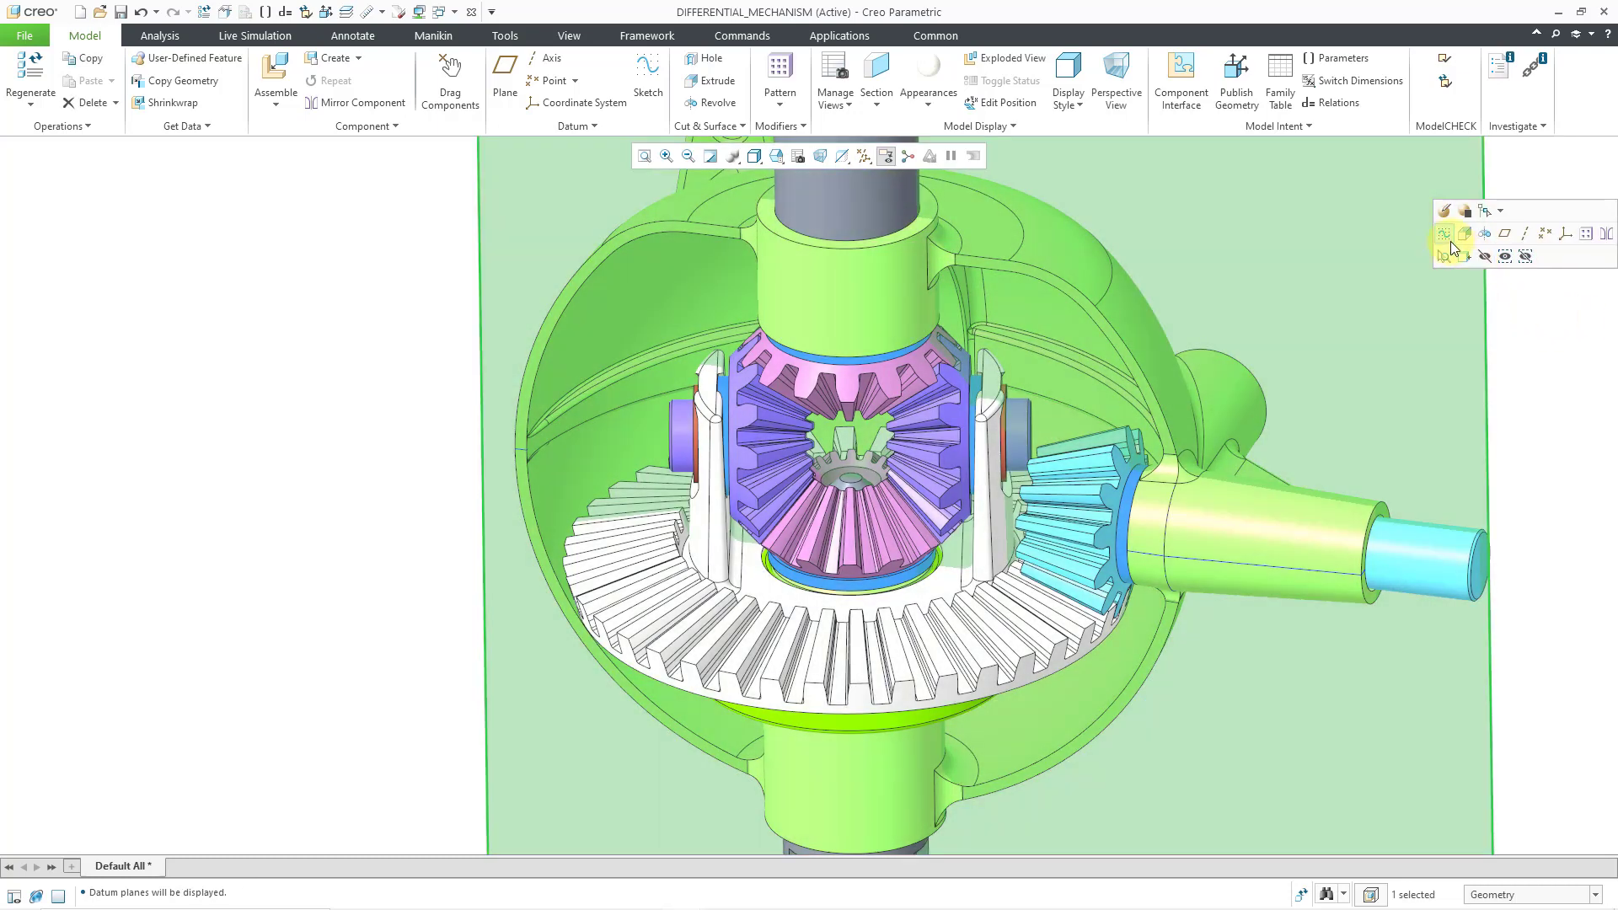
pyautogui.click(1446, 238)
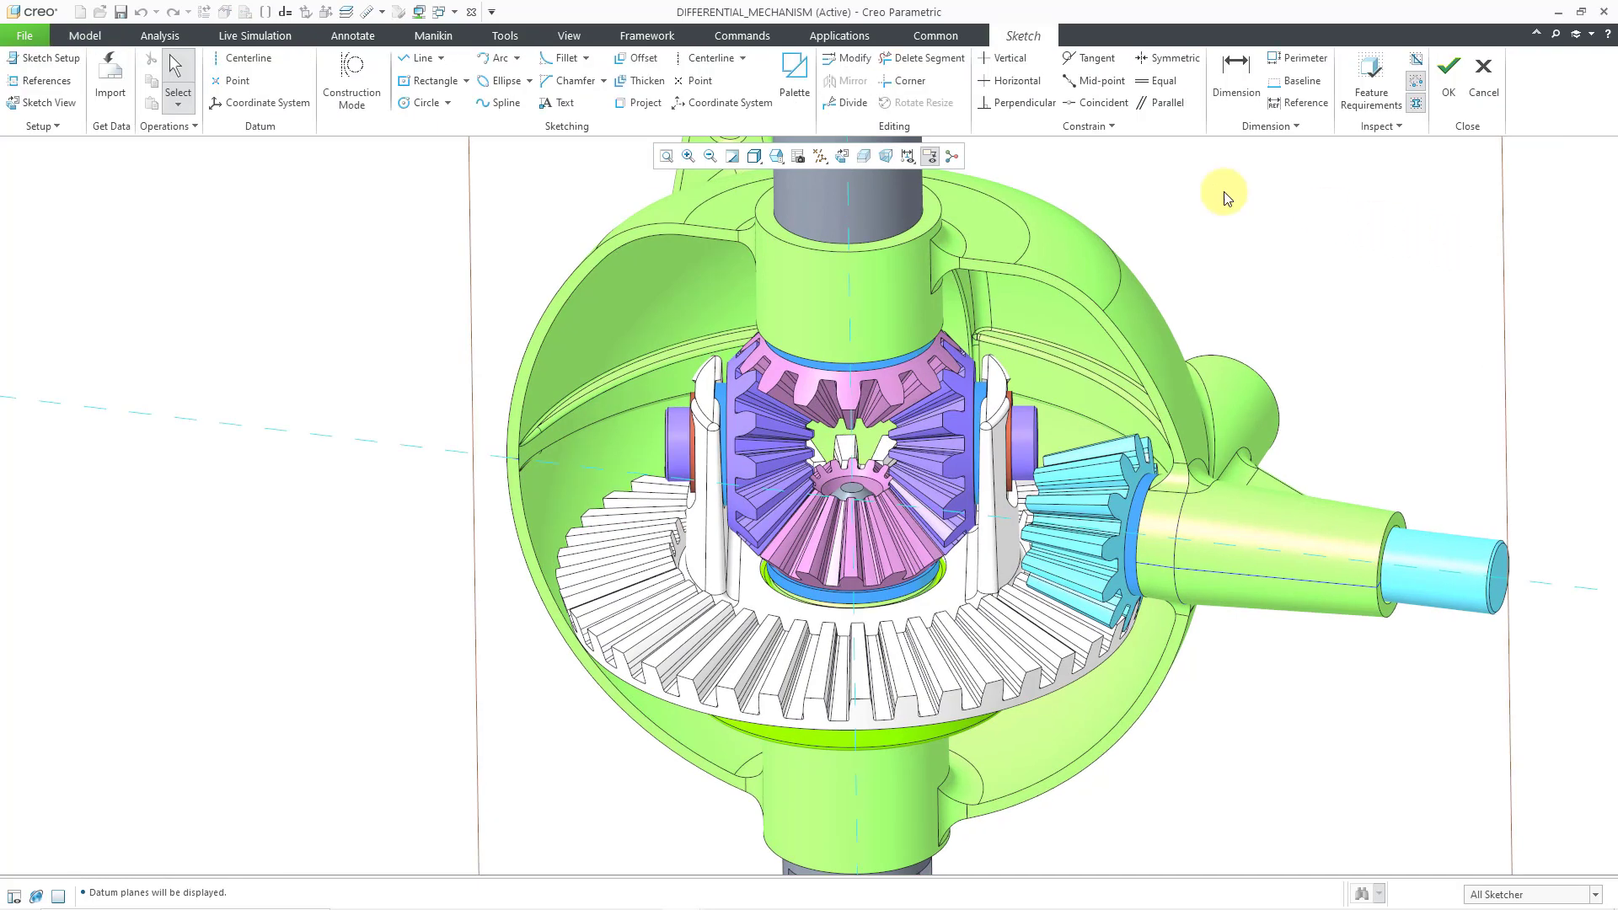
pyautogui.click(427, 103)
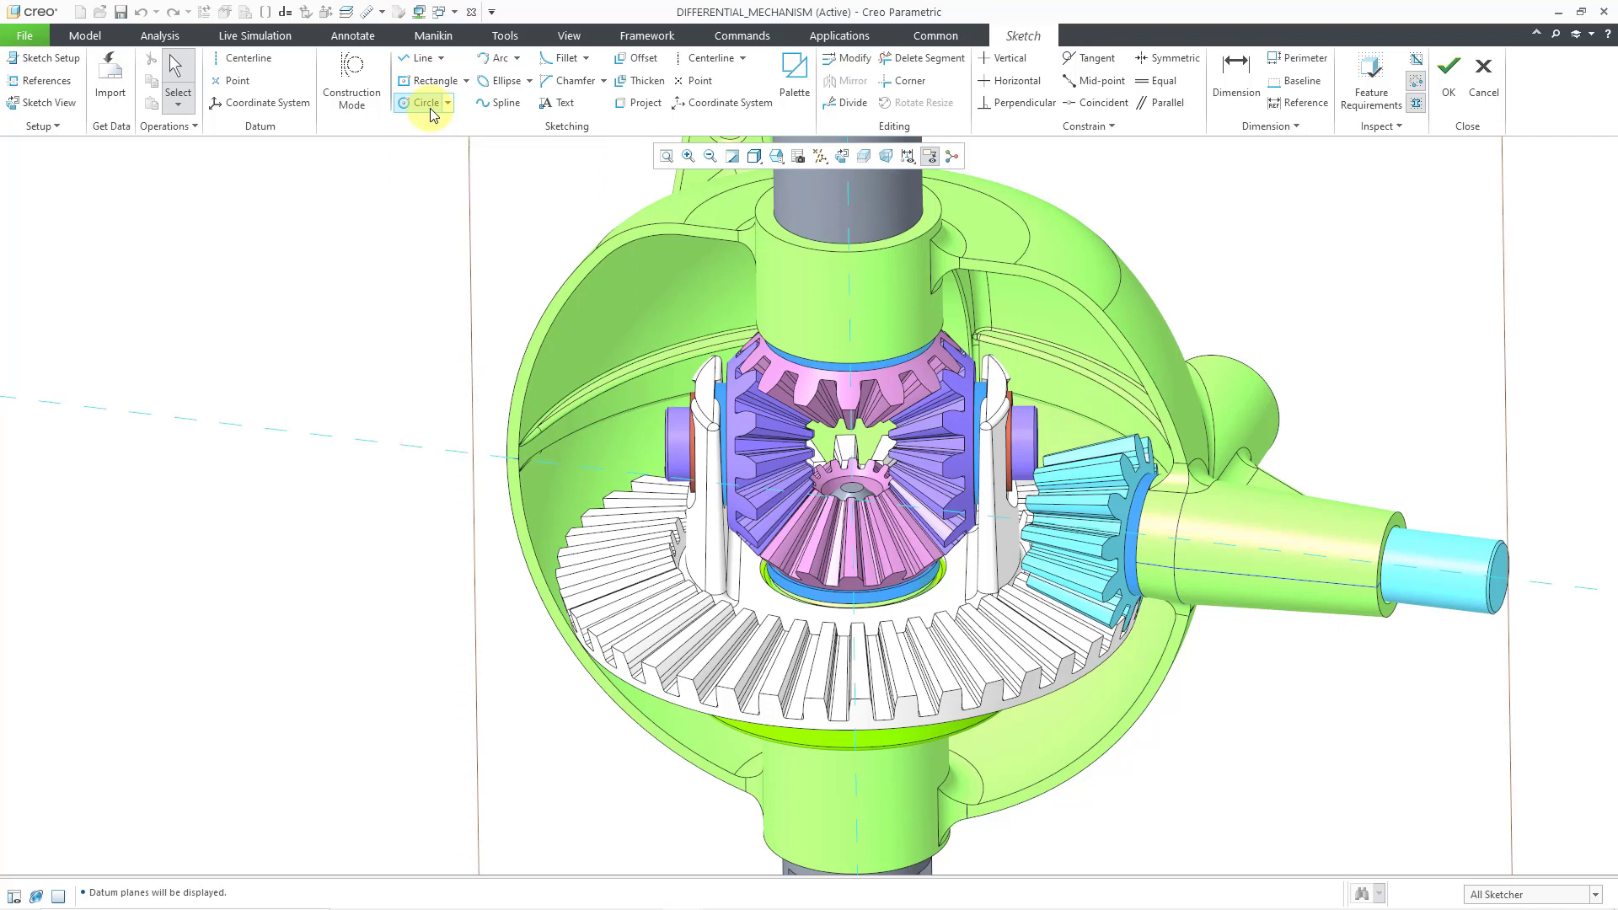
pyautogui.click(860, 503)
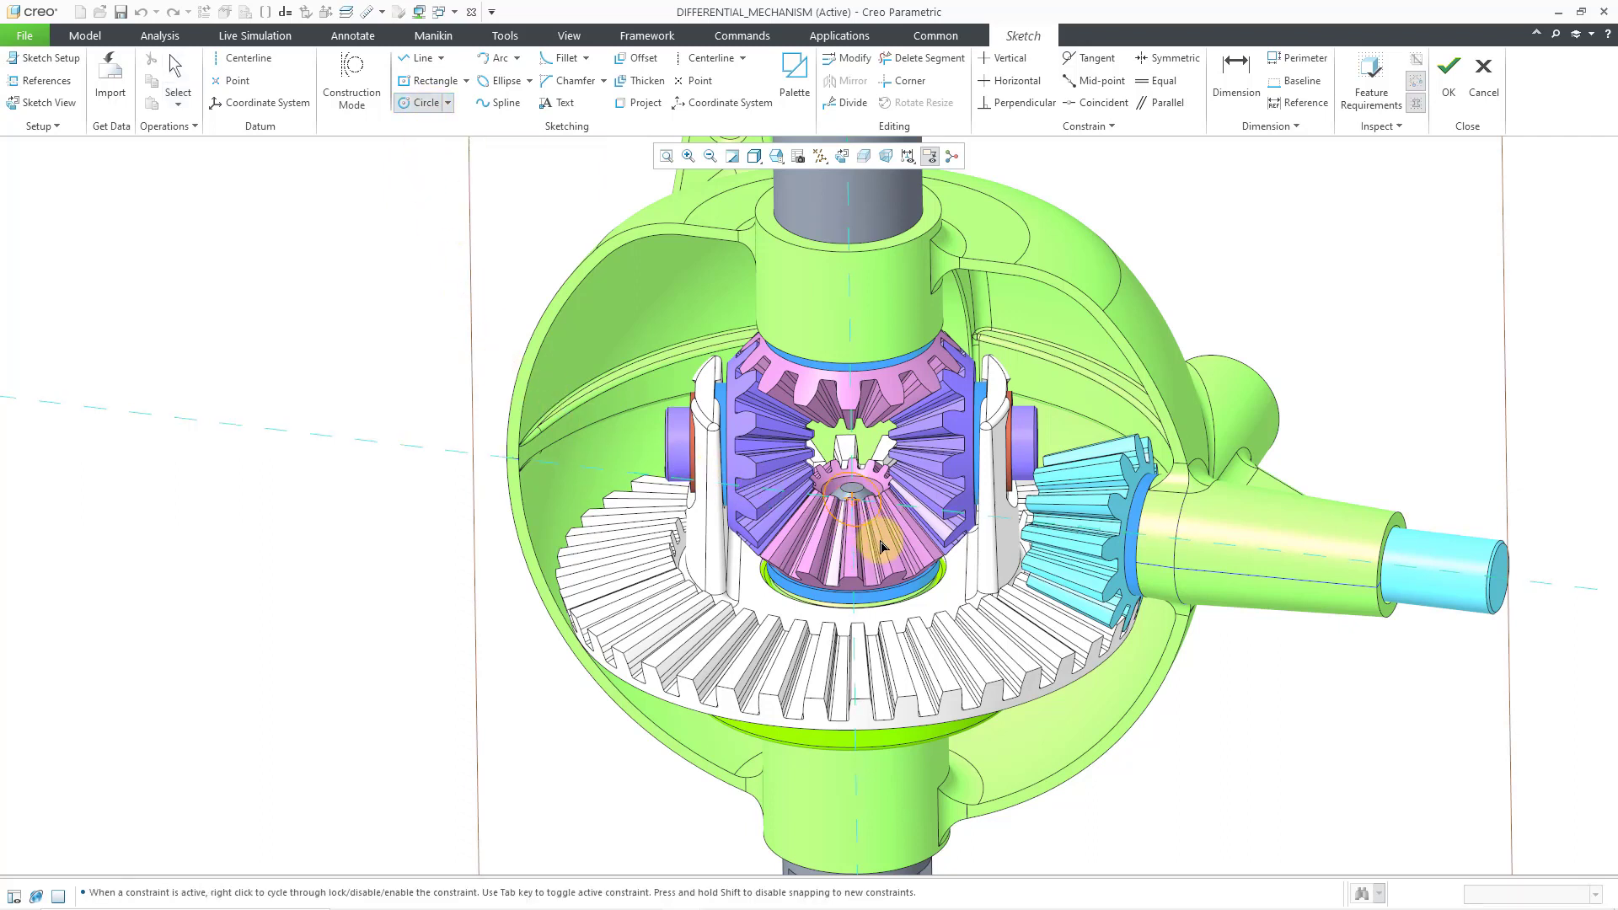
pyautogui.click(1078, 643)
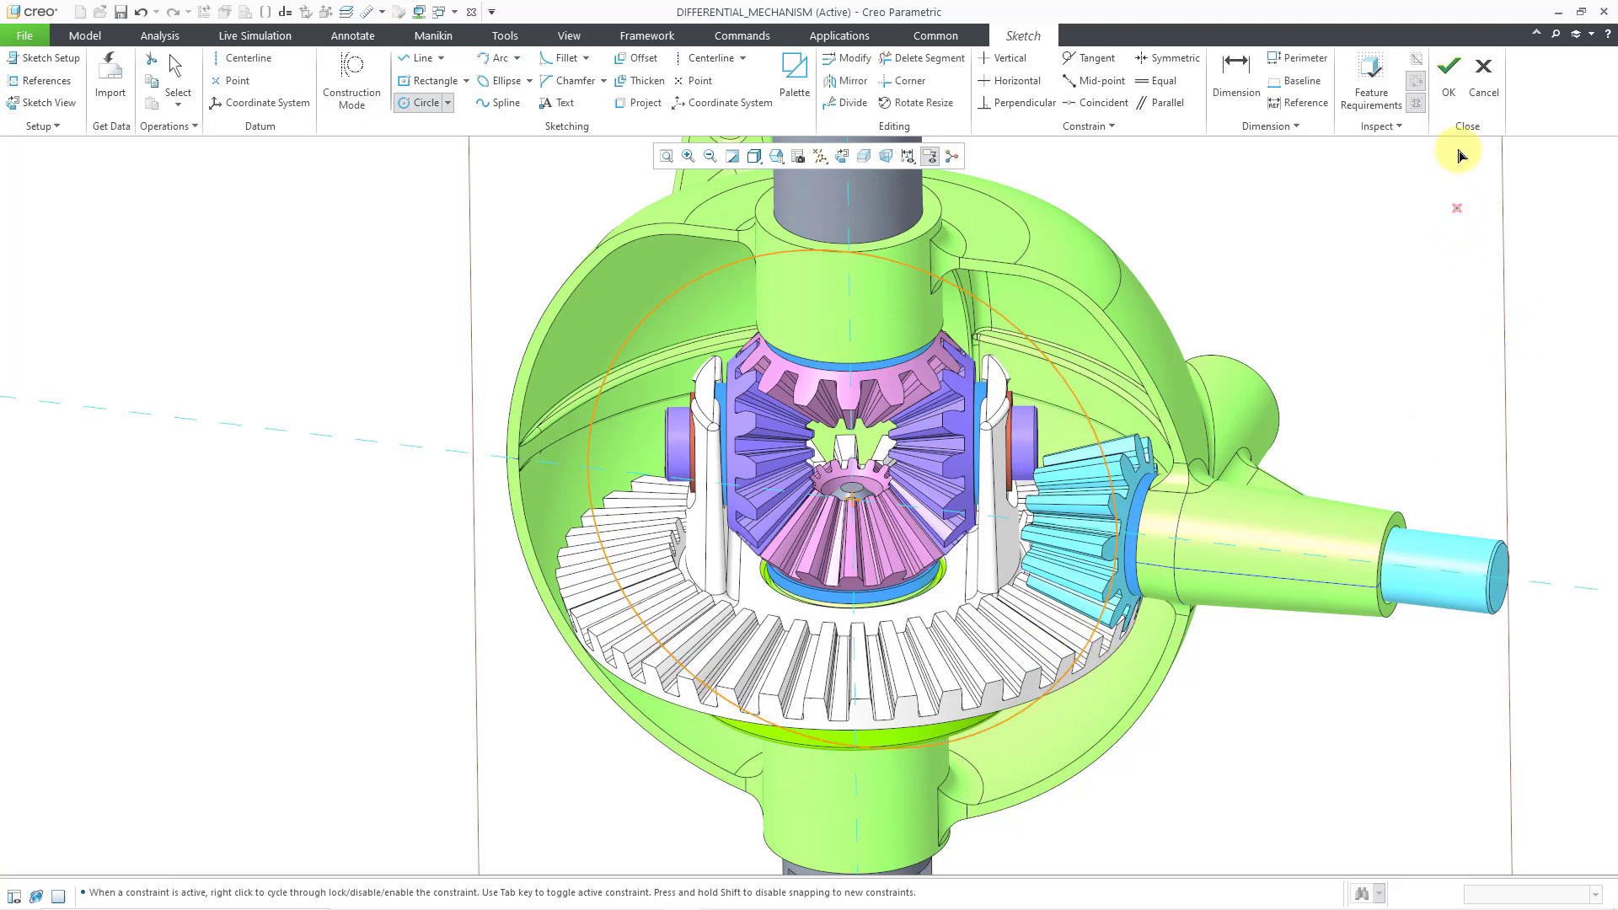
pyautogui.click(1455, 93)
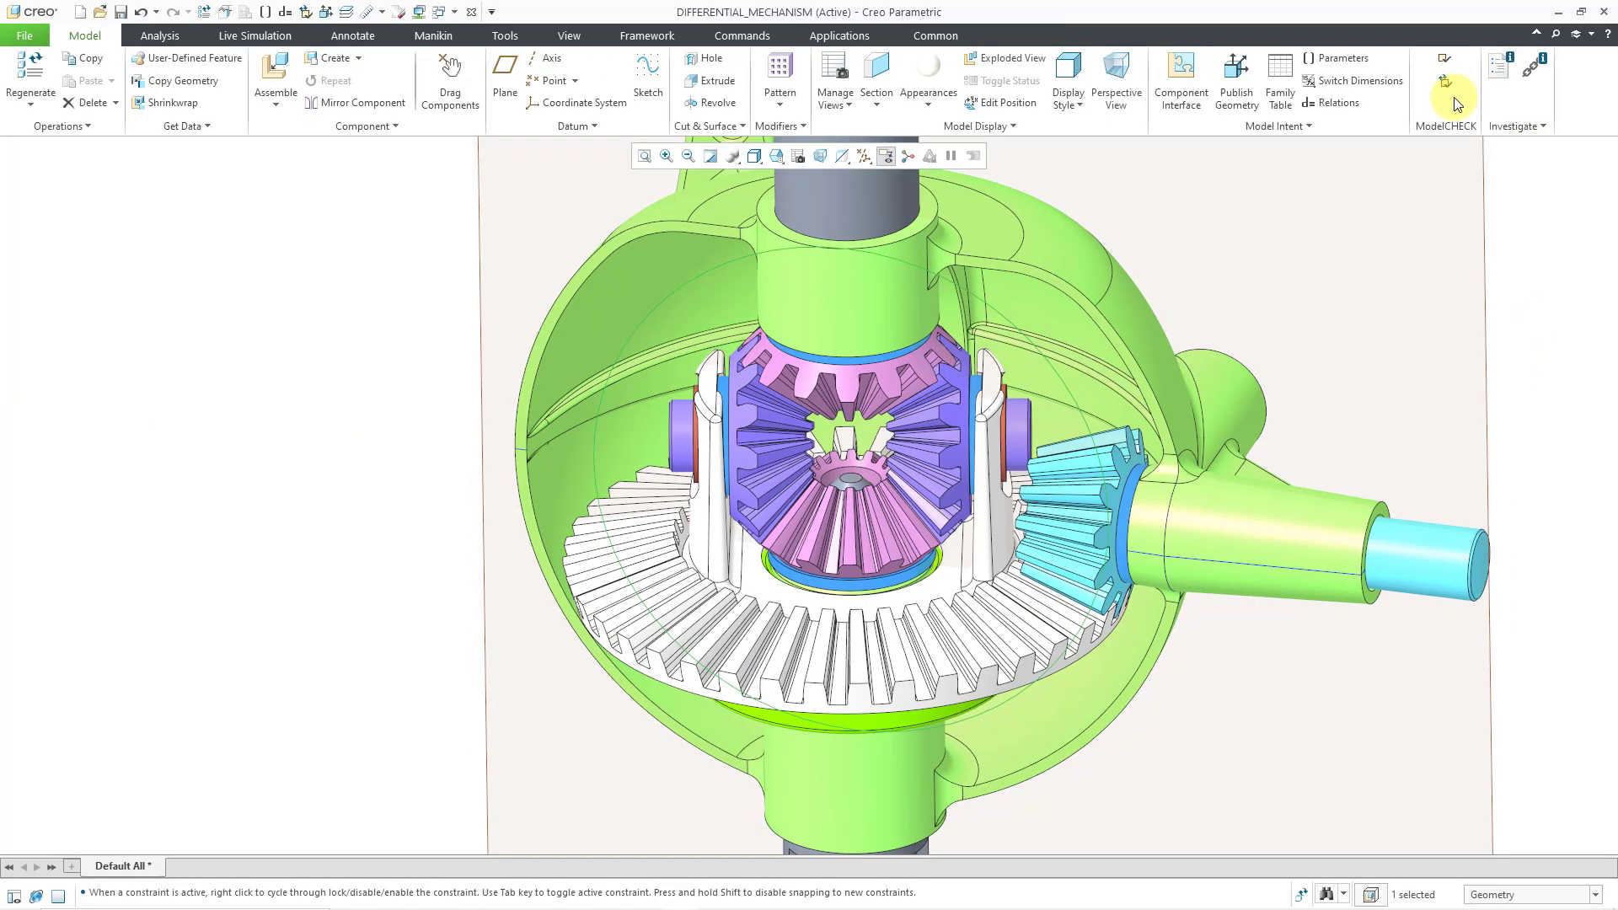
# Hide the datum planes again
pyautogui.scroll(3, 1232, 367)
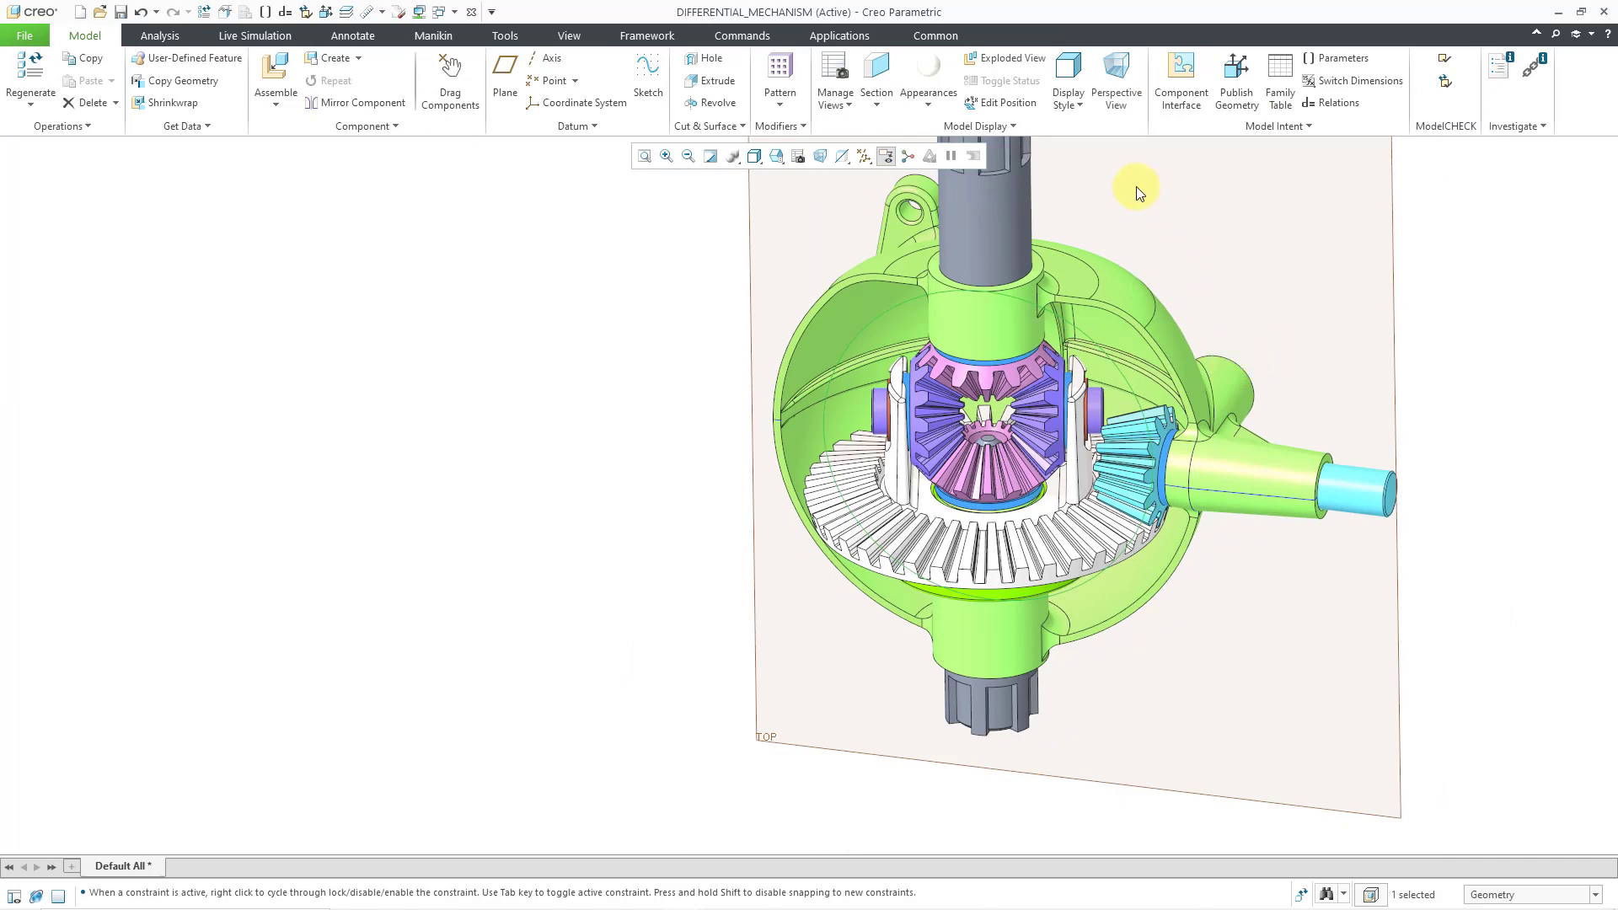
pyautogui.click(862, 156)
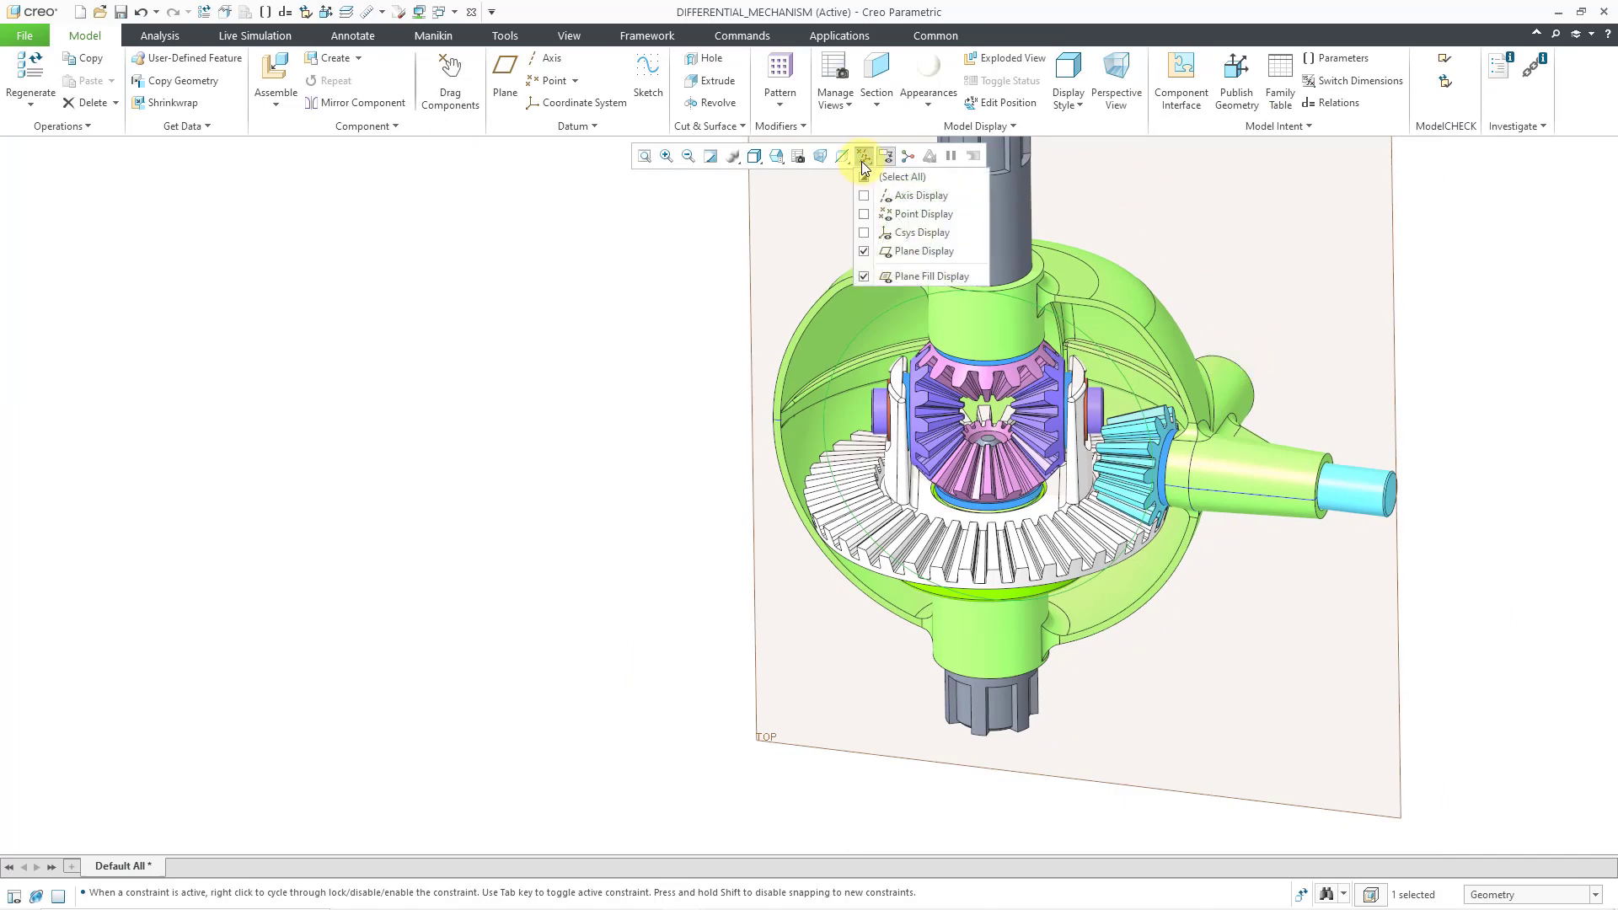
pyautogui.click(898, 252)
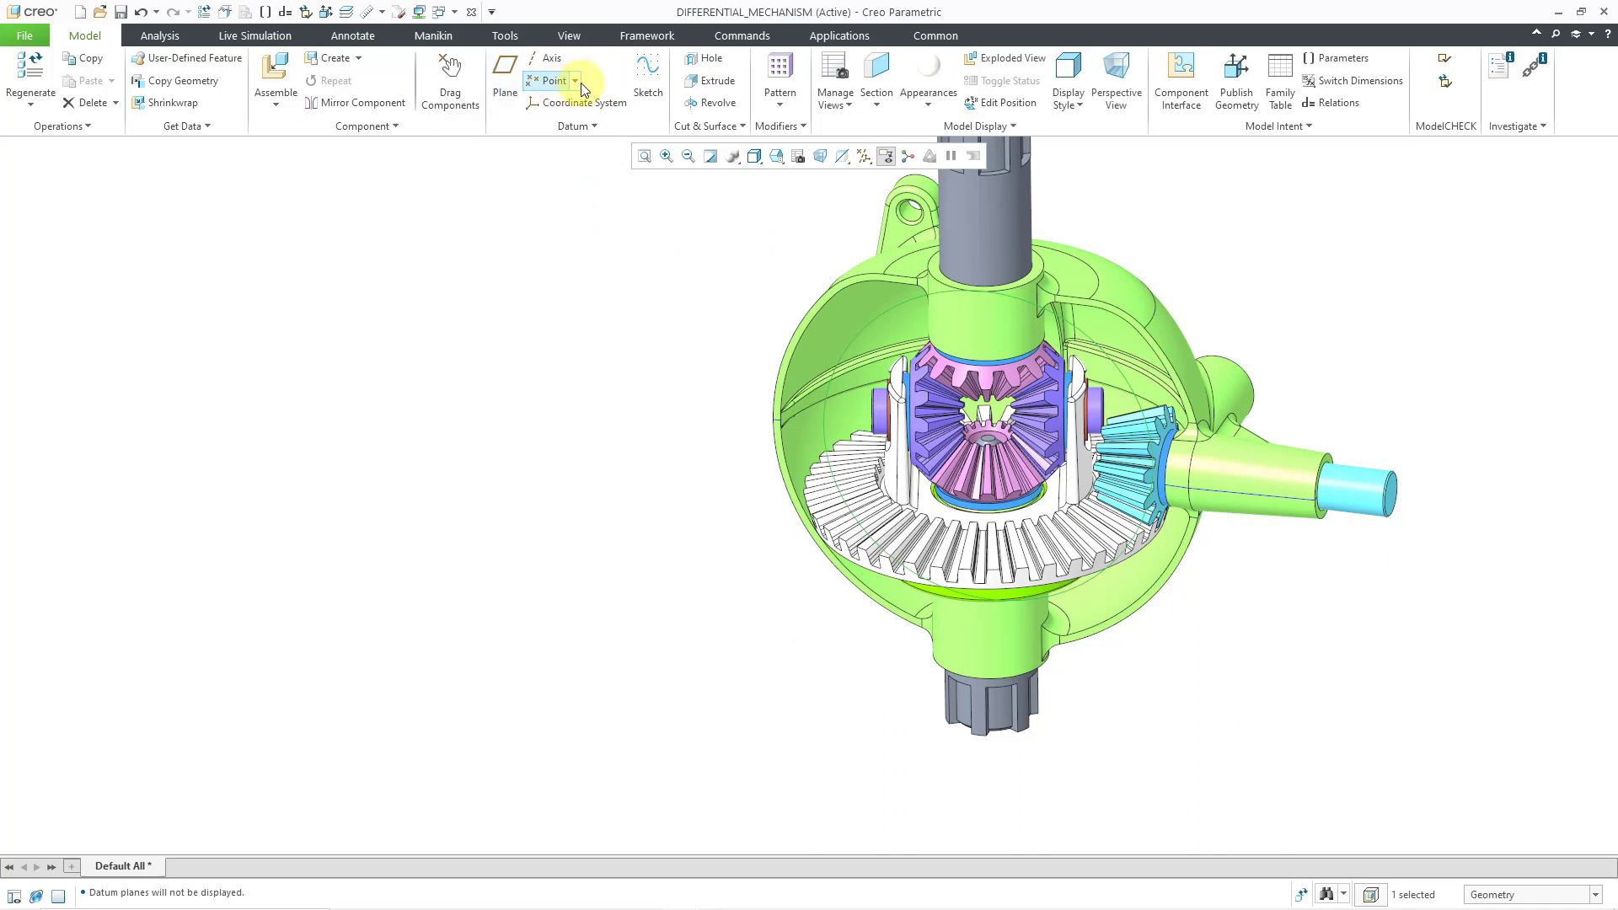
# Extrude the sketched circle Through All on both sides as a new solid feature
pyautogui.click(712, 81)
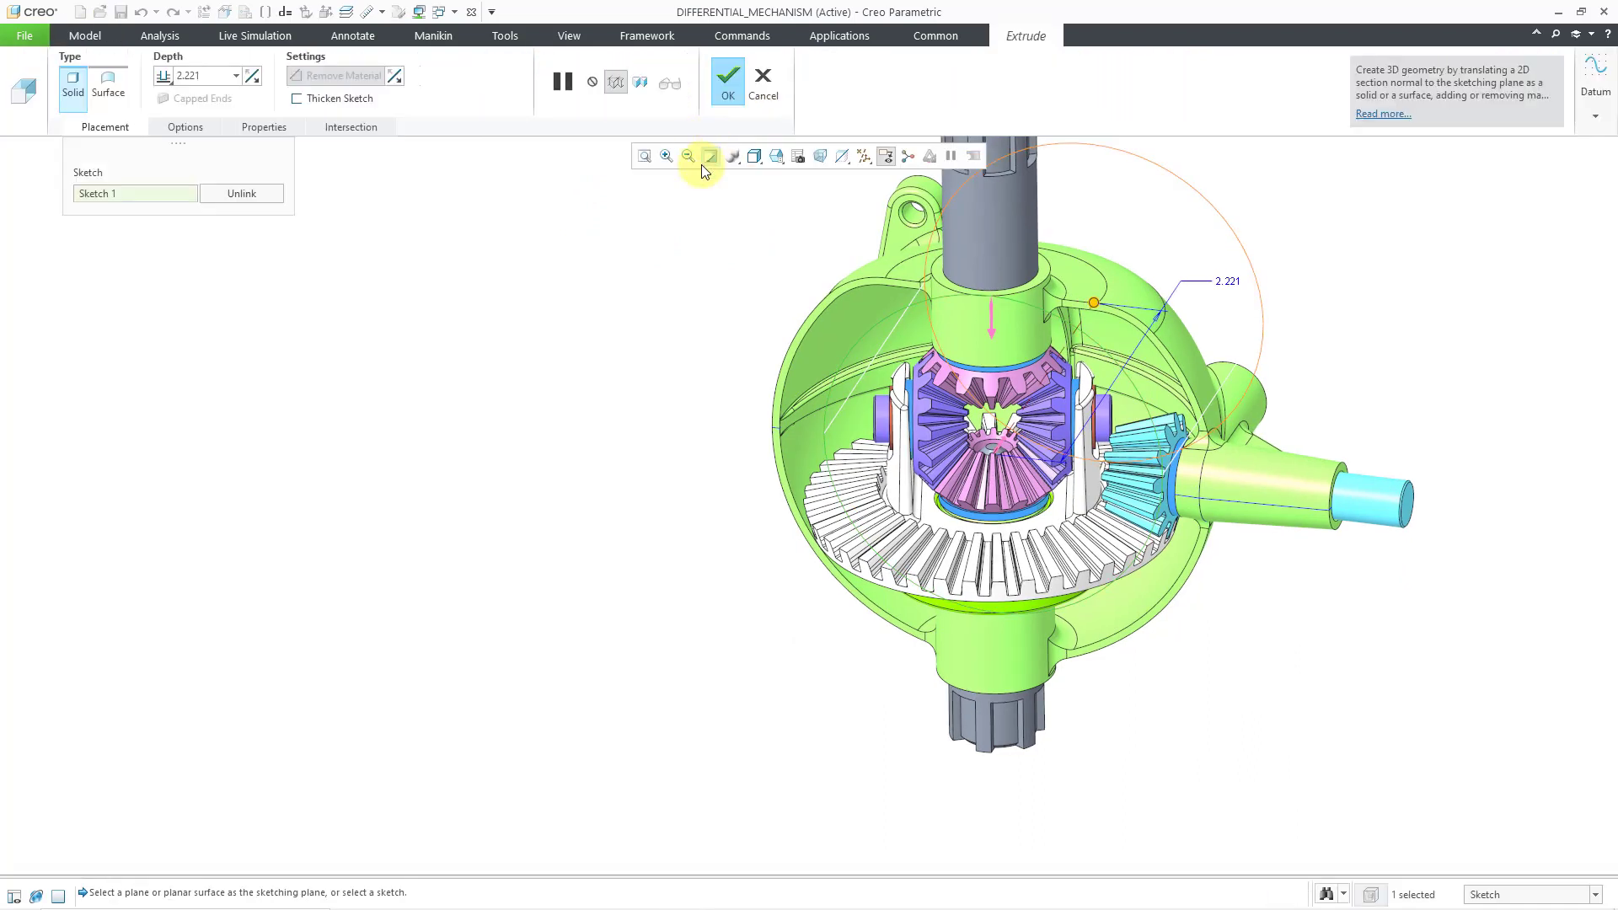
pyautogui.rightClick(1094, 308)
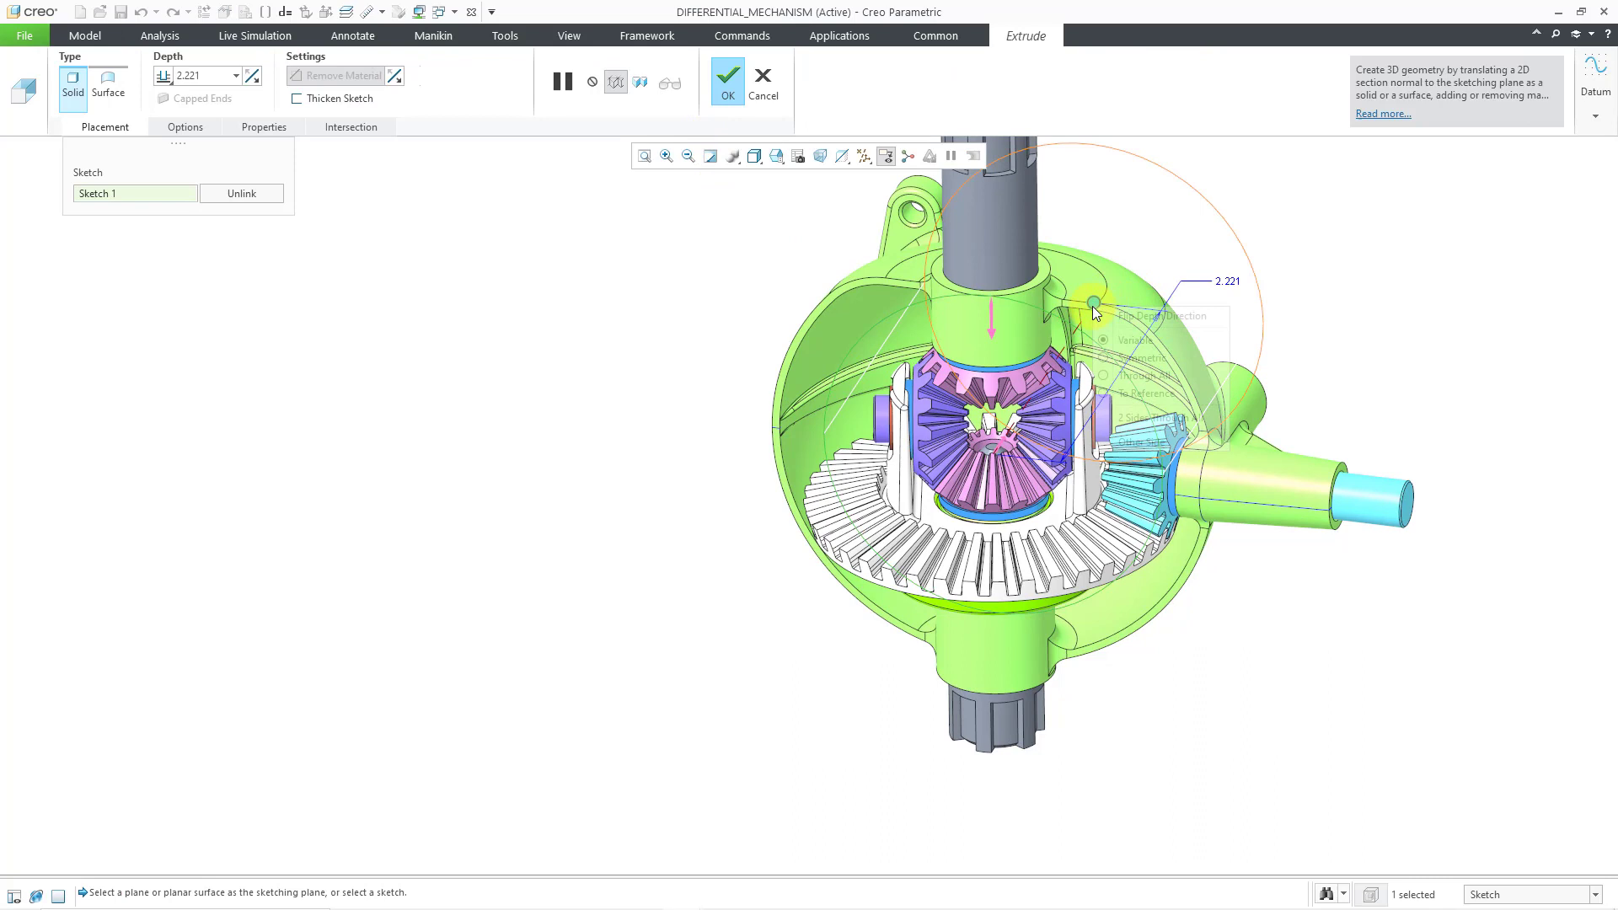
pyautogui.click(1145, 375)
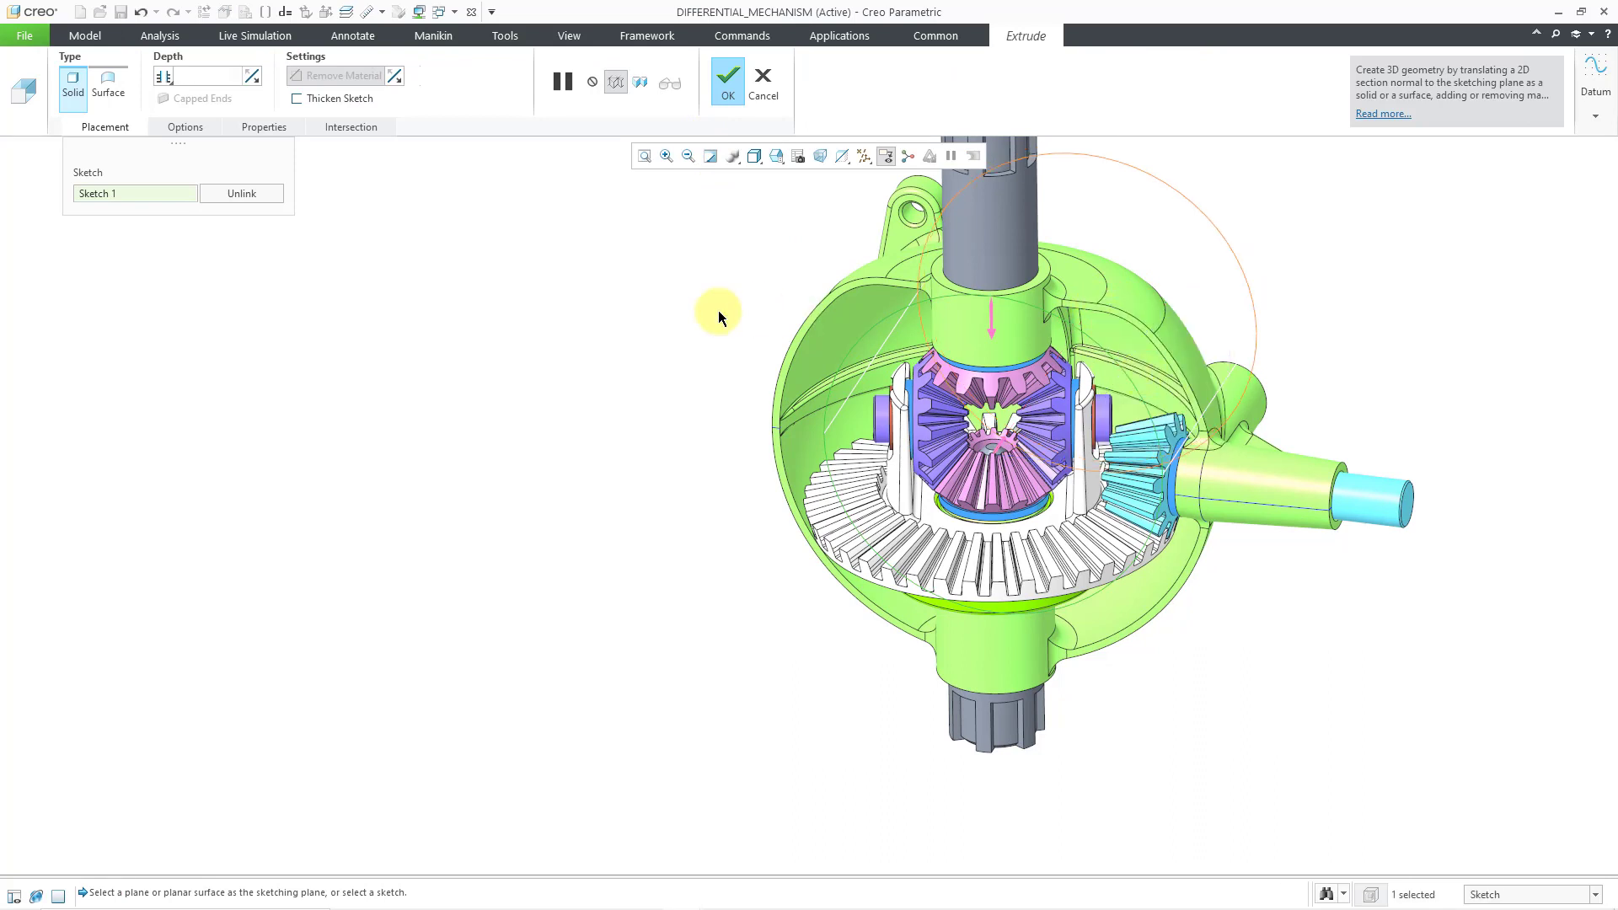
pyautogui.rightClick(655, 321)
pyautogui.moveTo(715, 458)
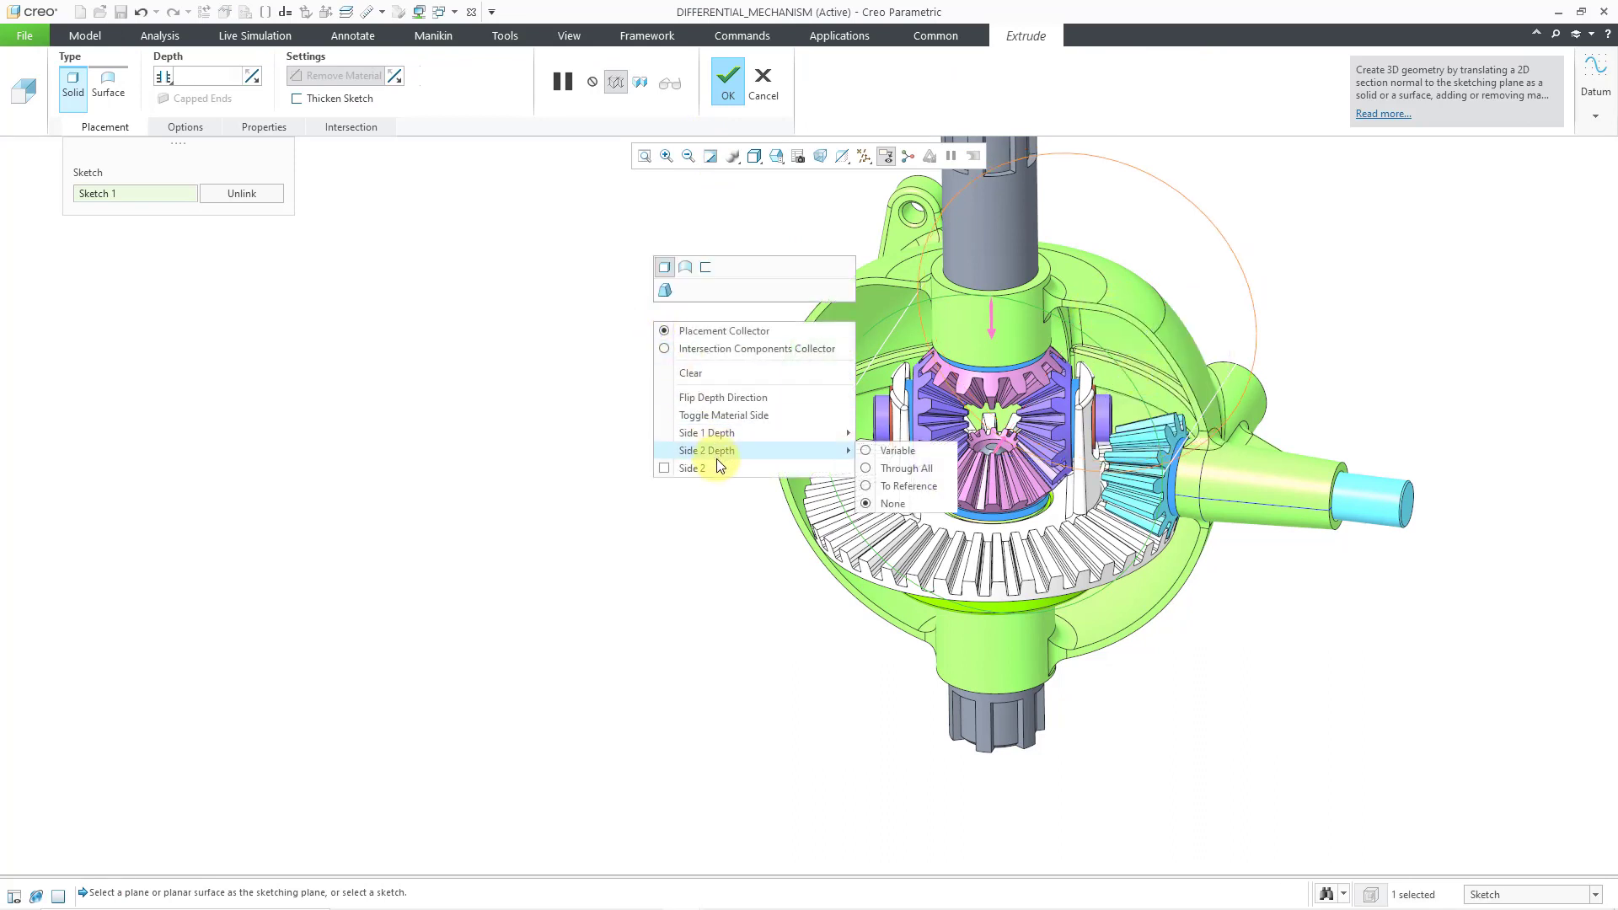
pyautogui.click(918, 462)
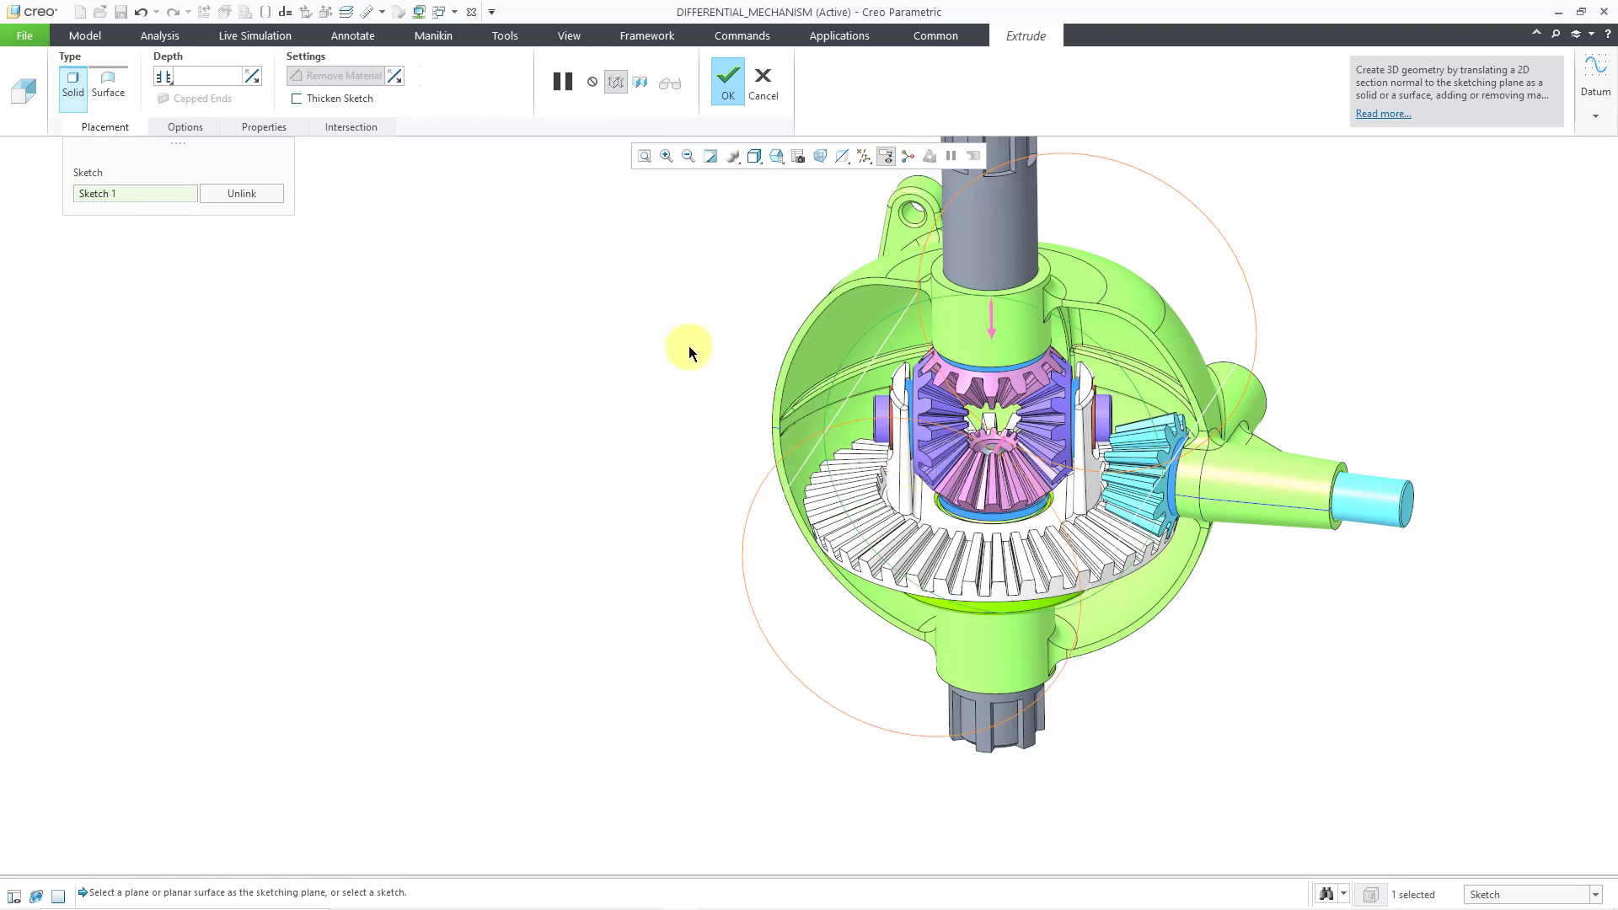
pyautogui.click(727, 84)
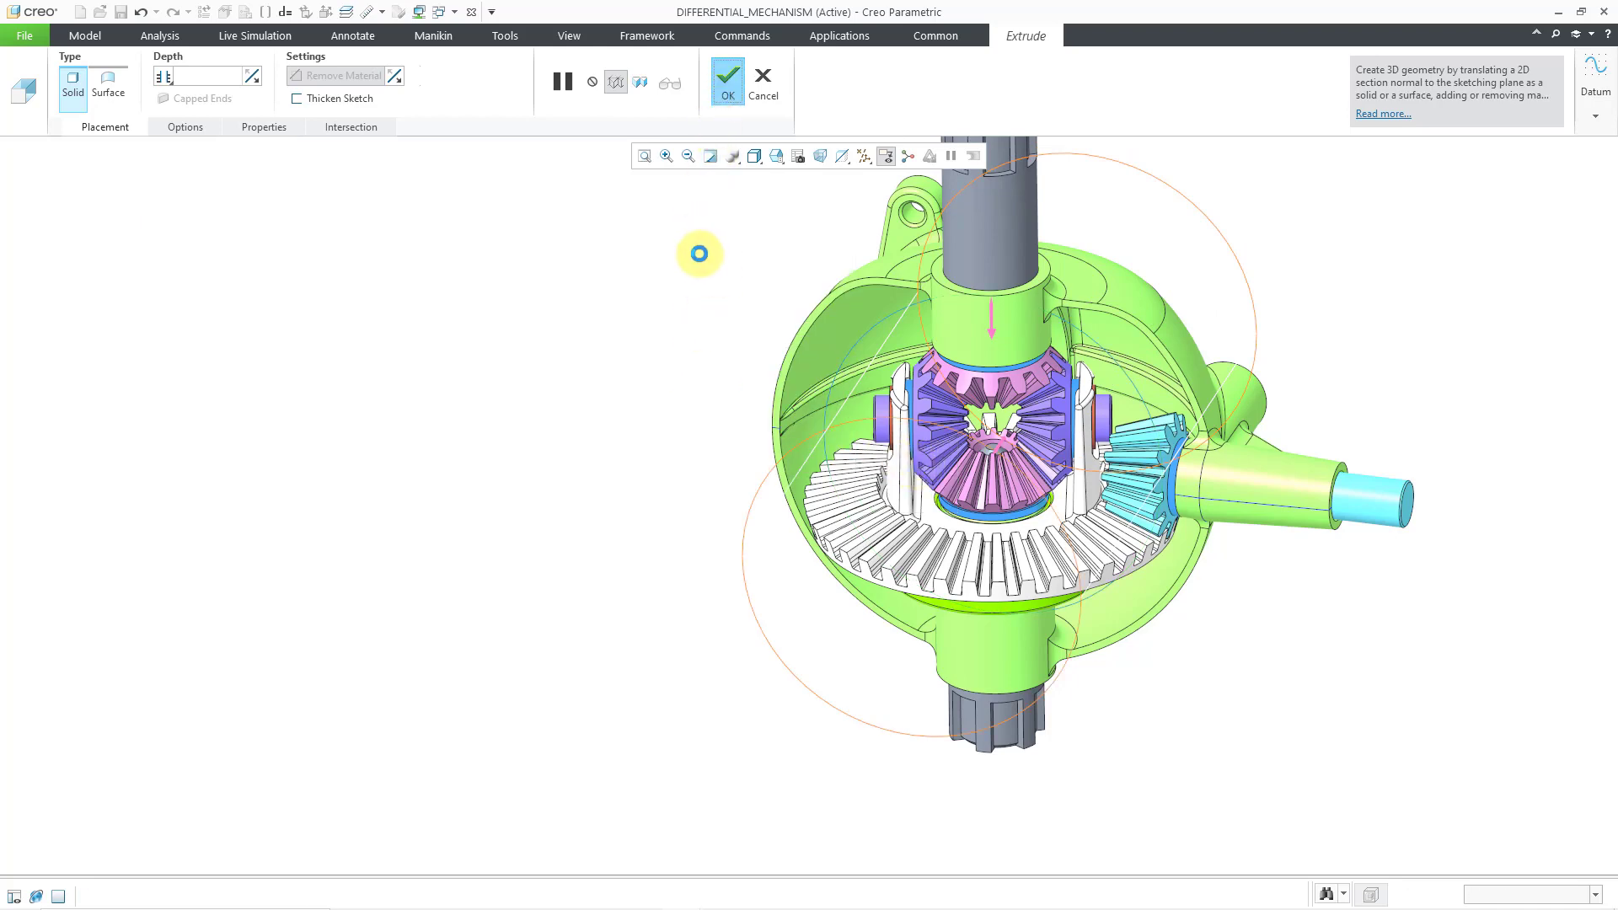
pyautogui.moveTo(686, 502)
pyautogui.mouseDown(button='middle')
pyautogui.moveTo(686, 470)
pyautogui.moveTo(734, 481)
pyautogui.moveTo(654, 463)
pyautogui.moveTo(677, 485)
pyautogui.mouseUp(button='middle')
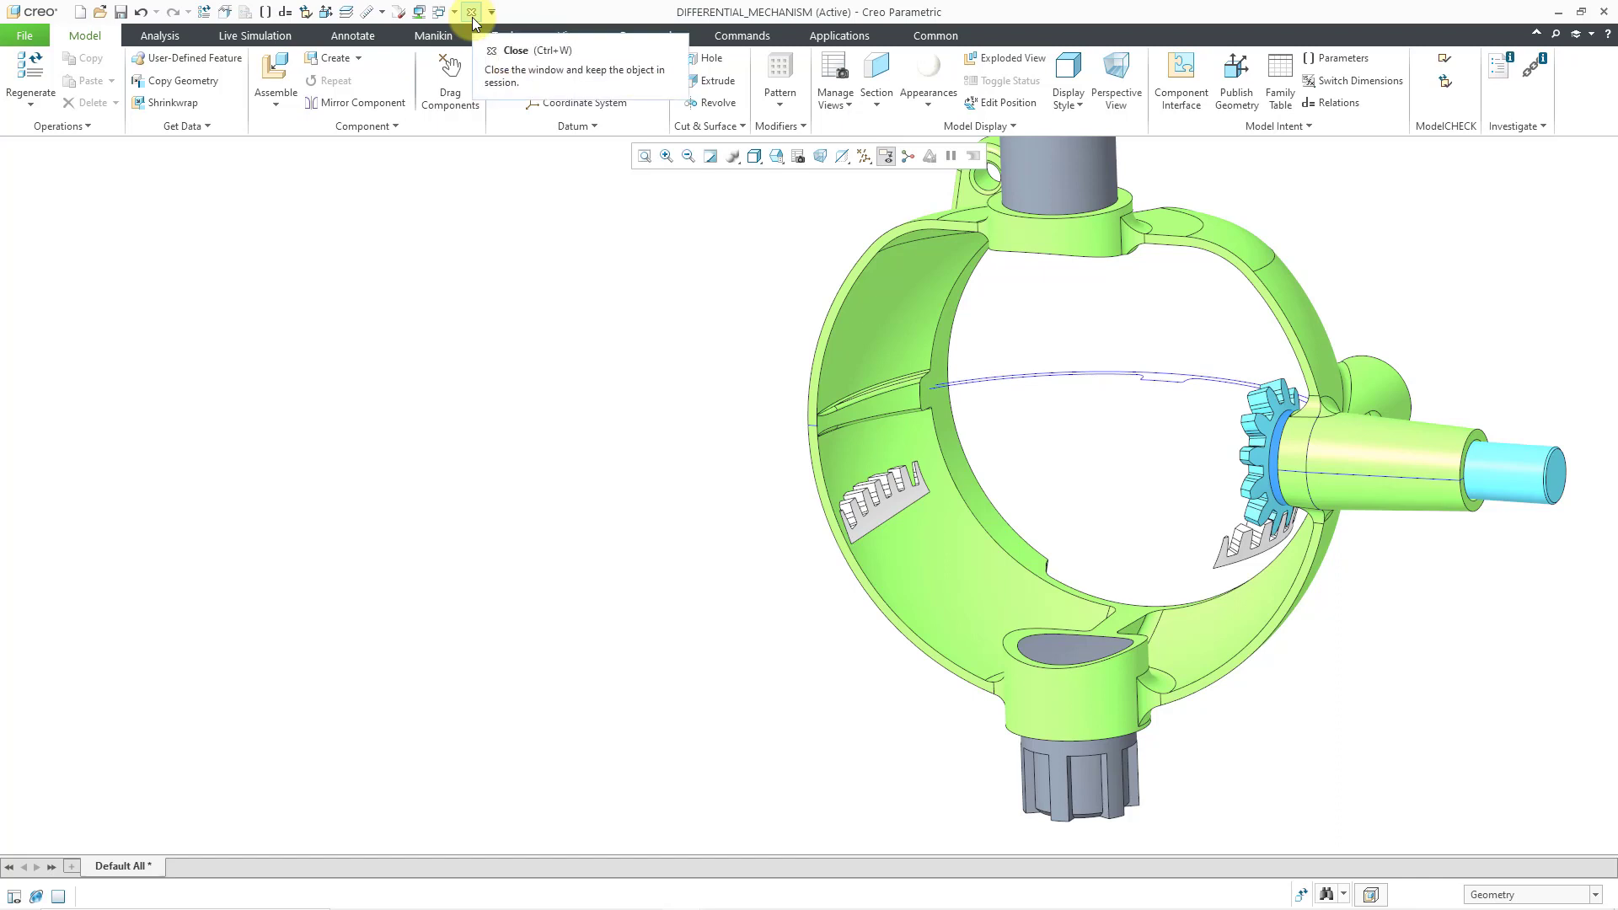
# Close the DIFFERENTIAL_MECHANISM window with the View tab's Window Close, leaving part 72A097500 showing
pyautogui.click(33, 39)
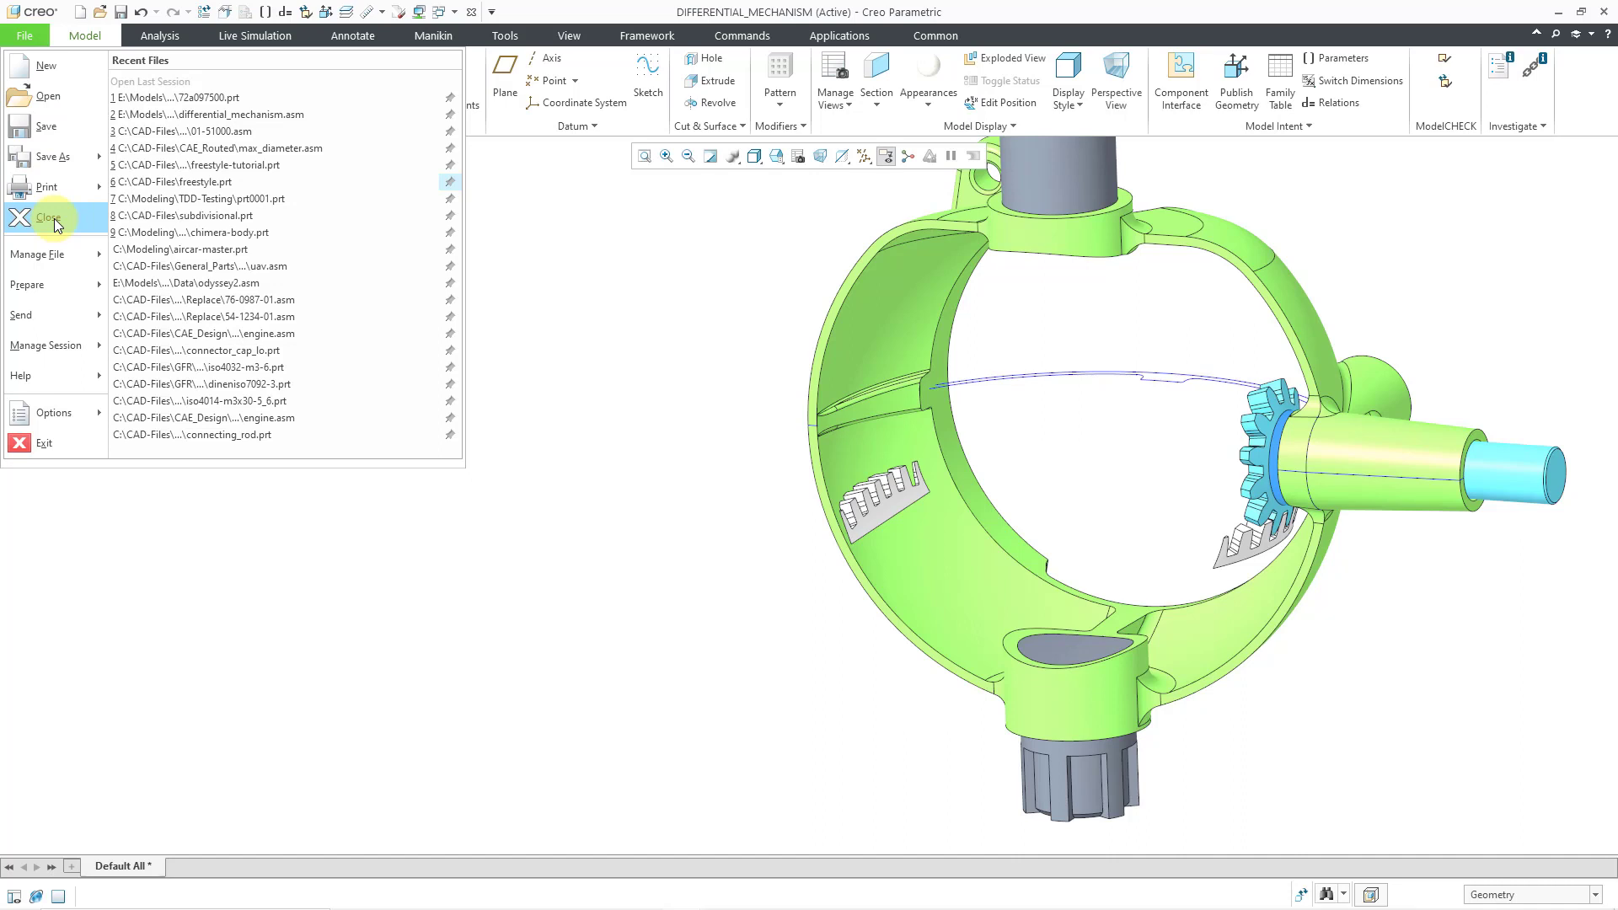
pyautogui.click(550, 245)
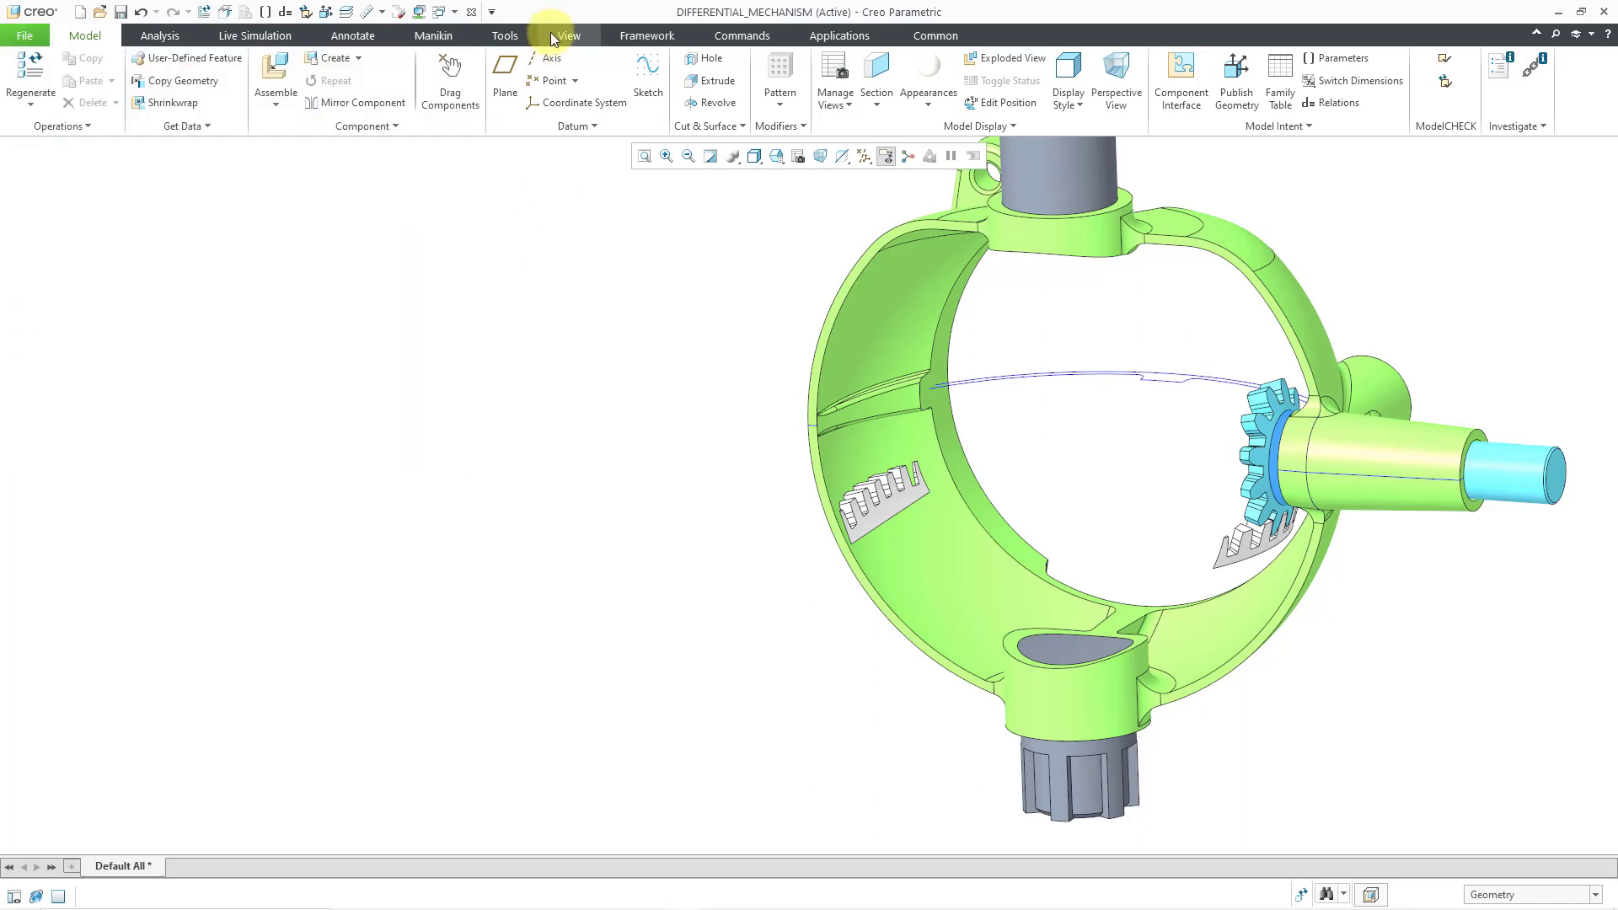
pyautogui.click(564, 36)
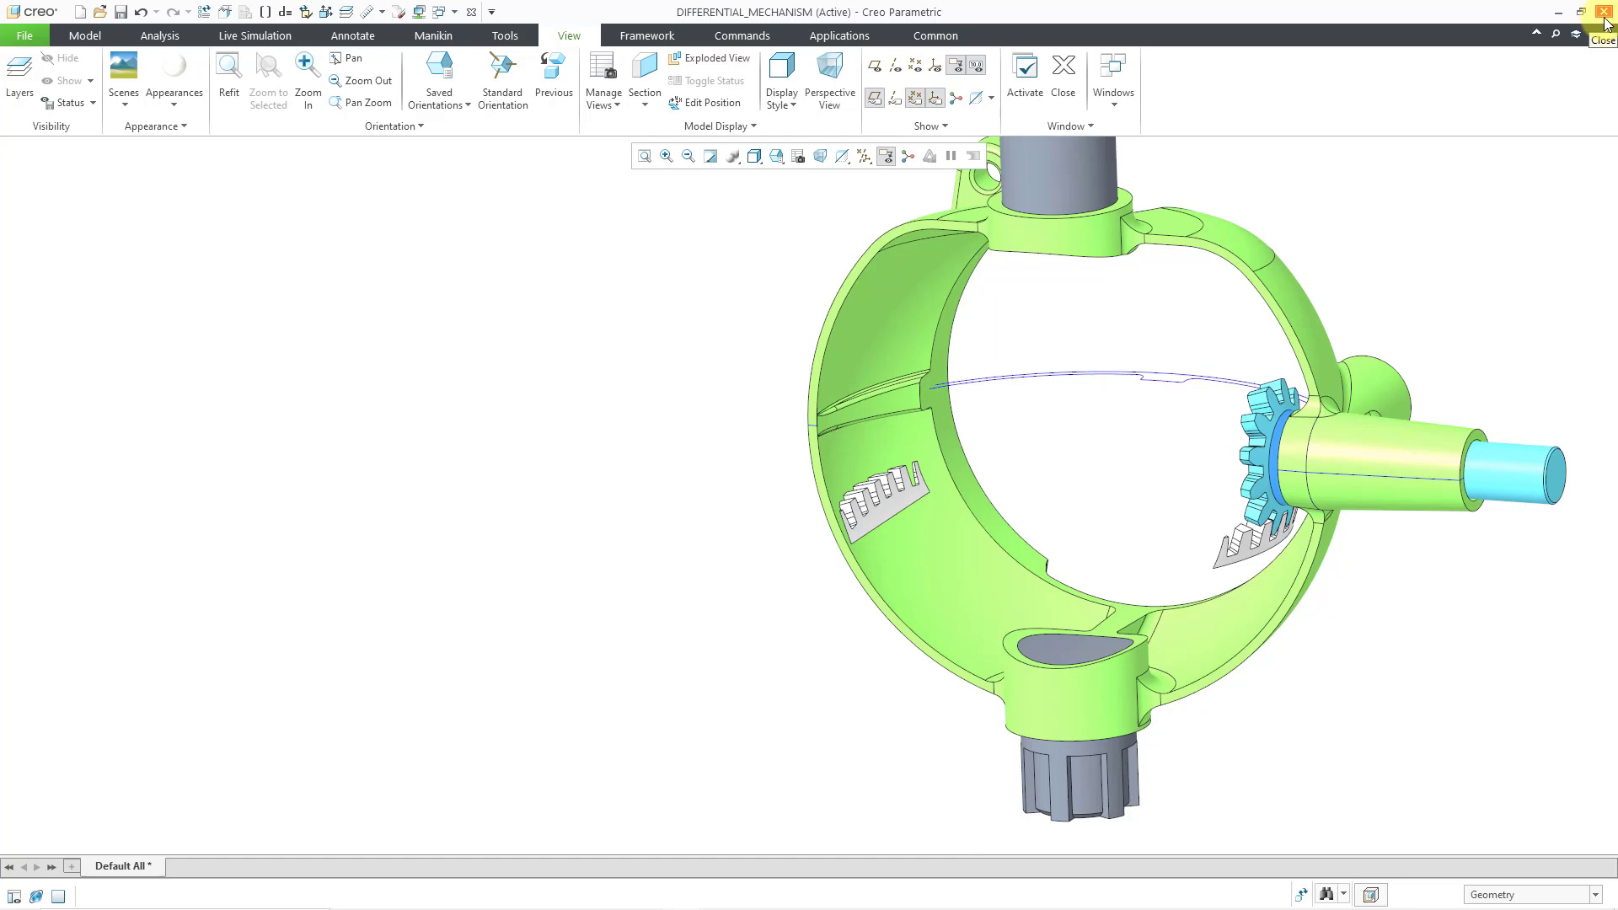
pyautogui.click(1069, 91)
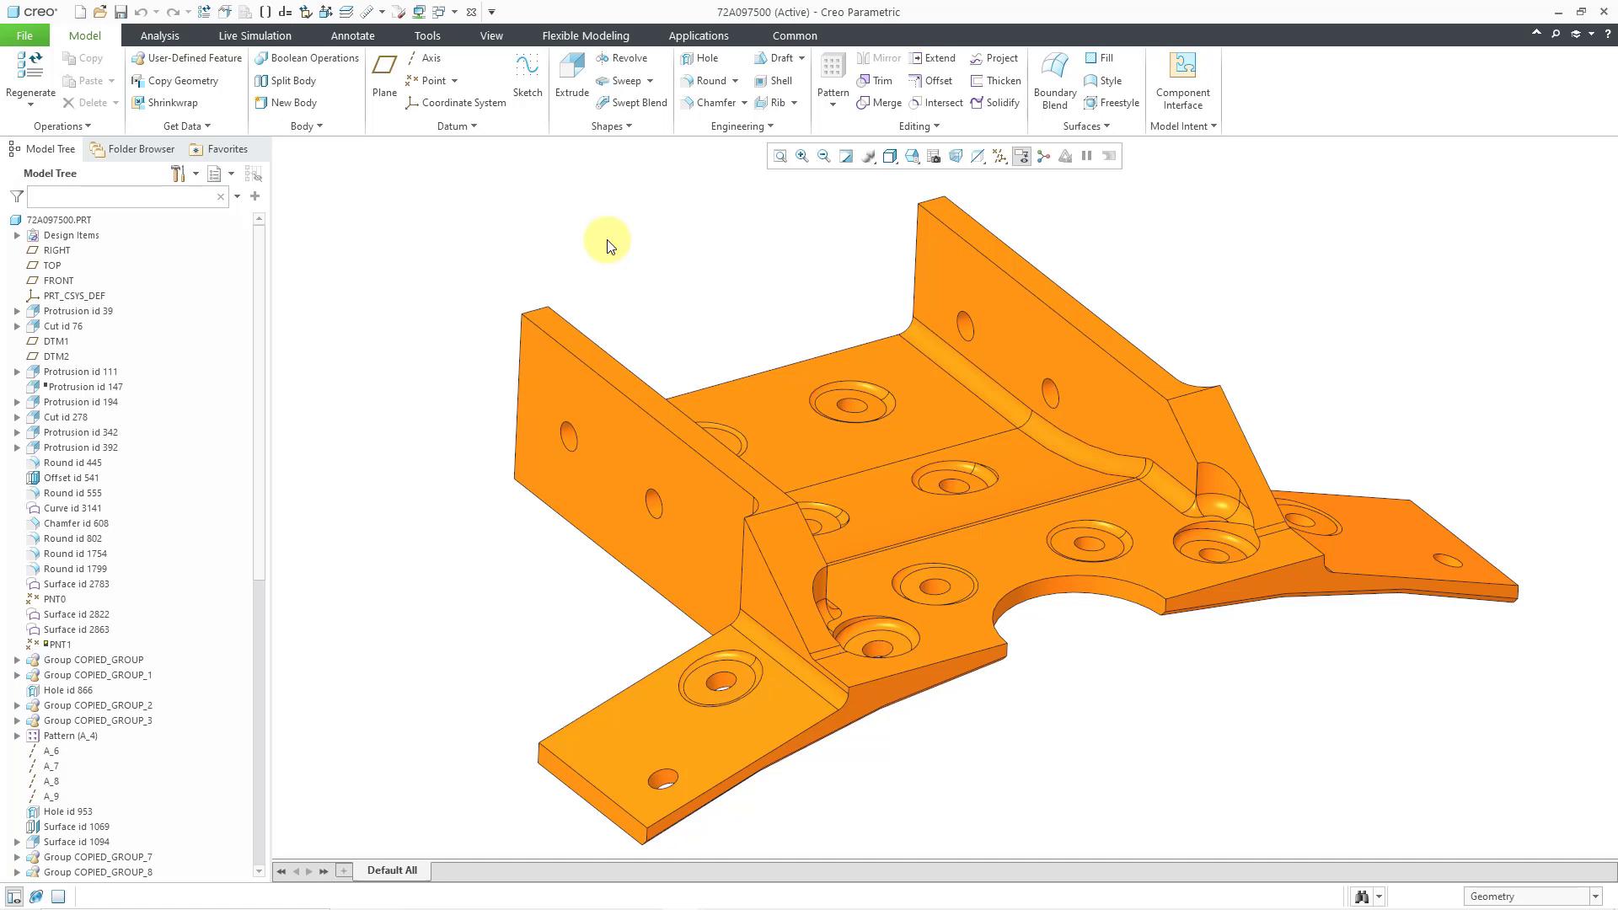
# Open differential_mechanism.asm from proe_data, filtering the file type to Assembly (*.asm)
pyautogui.click(100, 17)
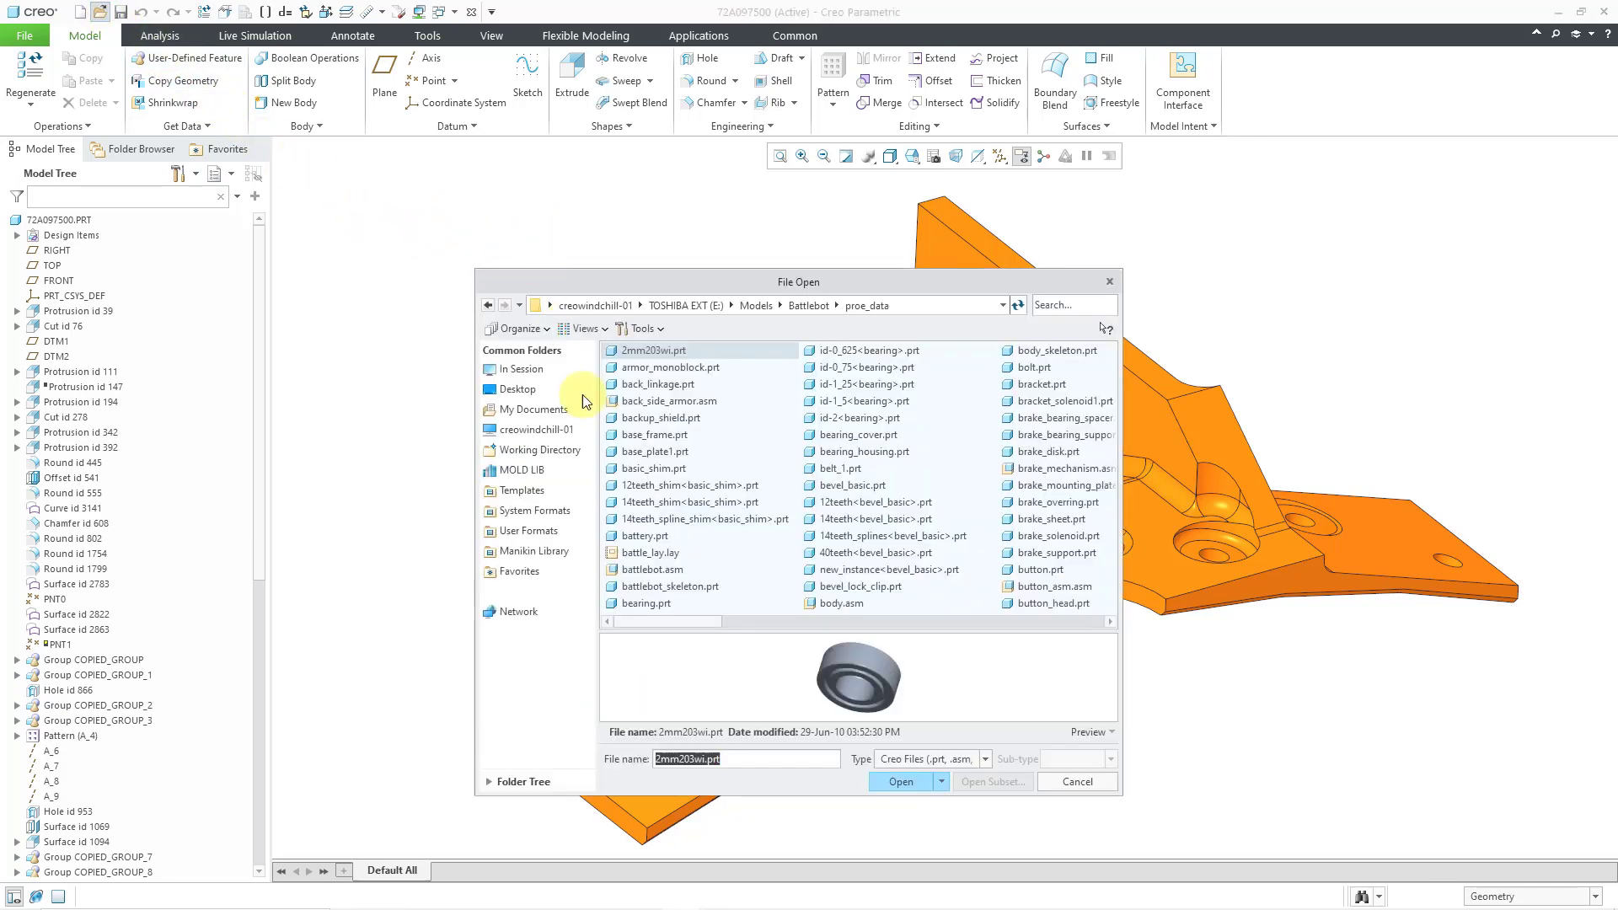
pyautogui.click(985, 760)
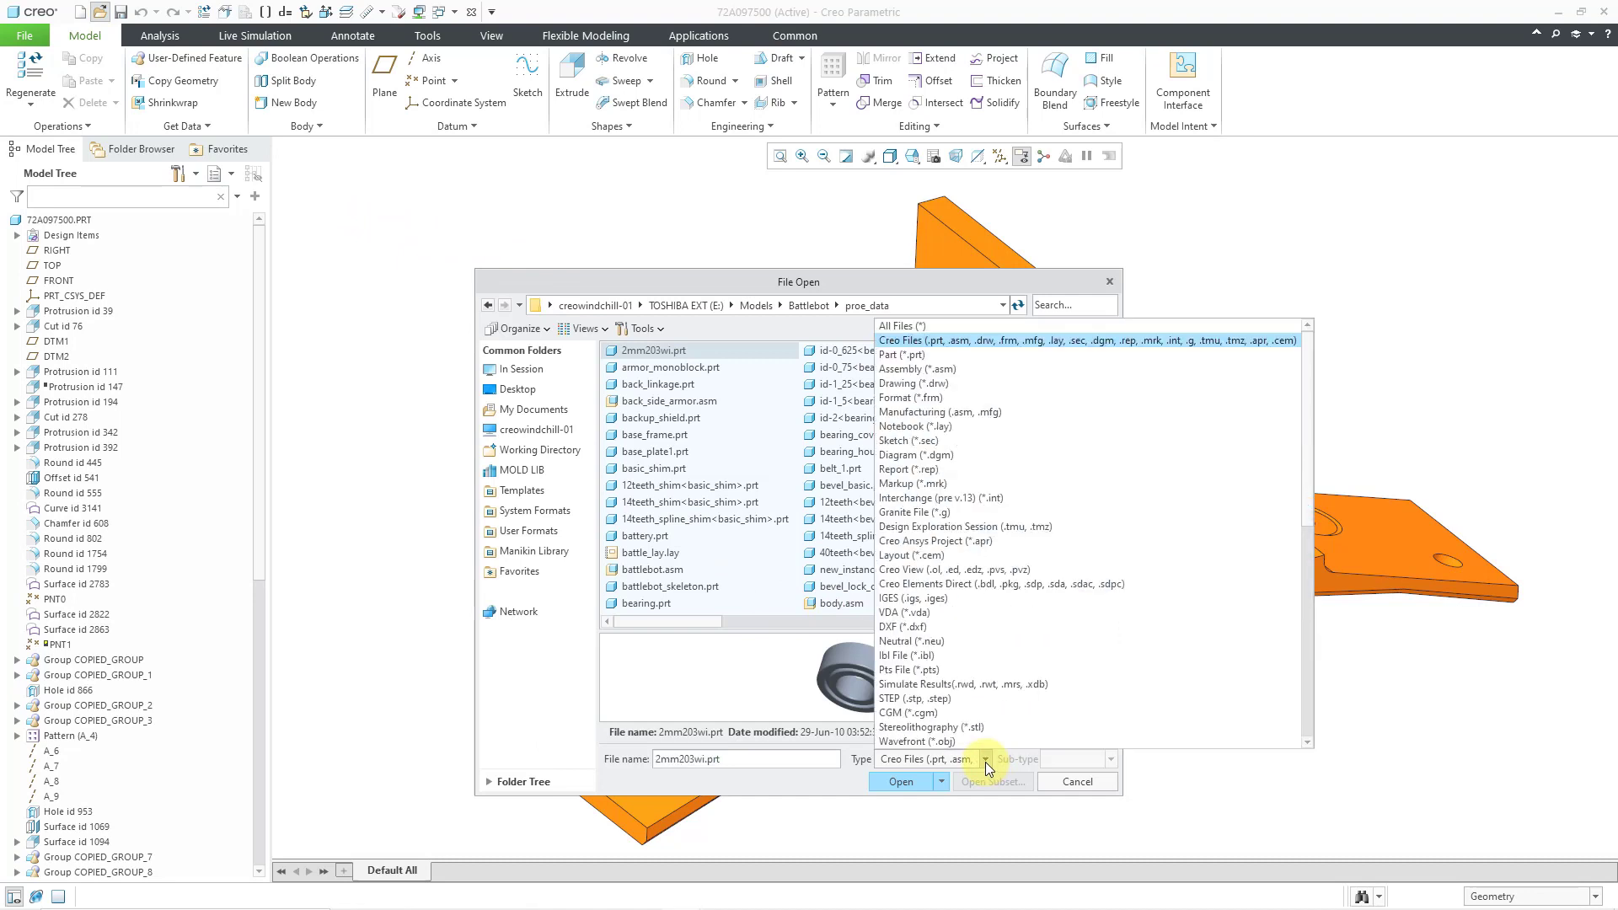
pyautogui.click(954, 371)
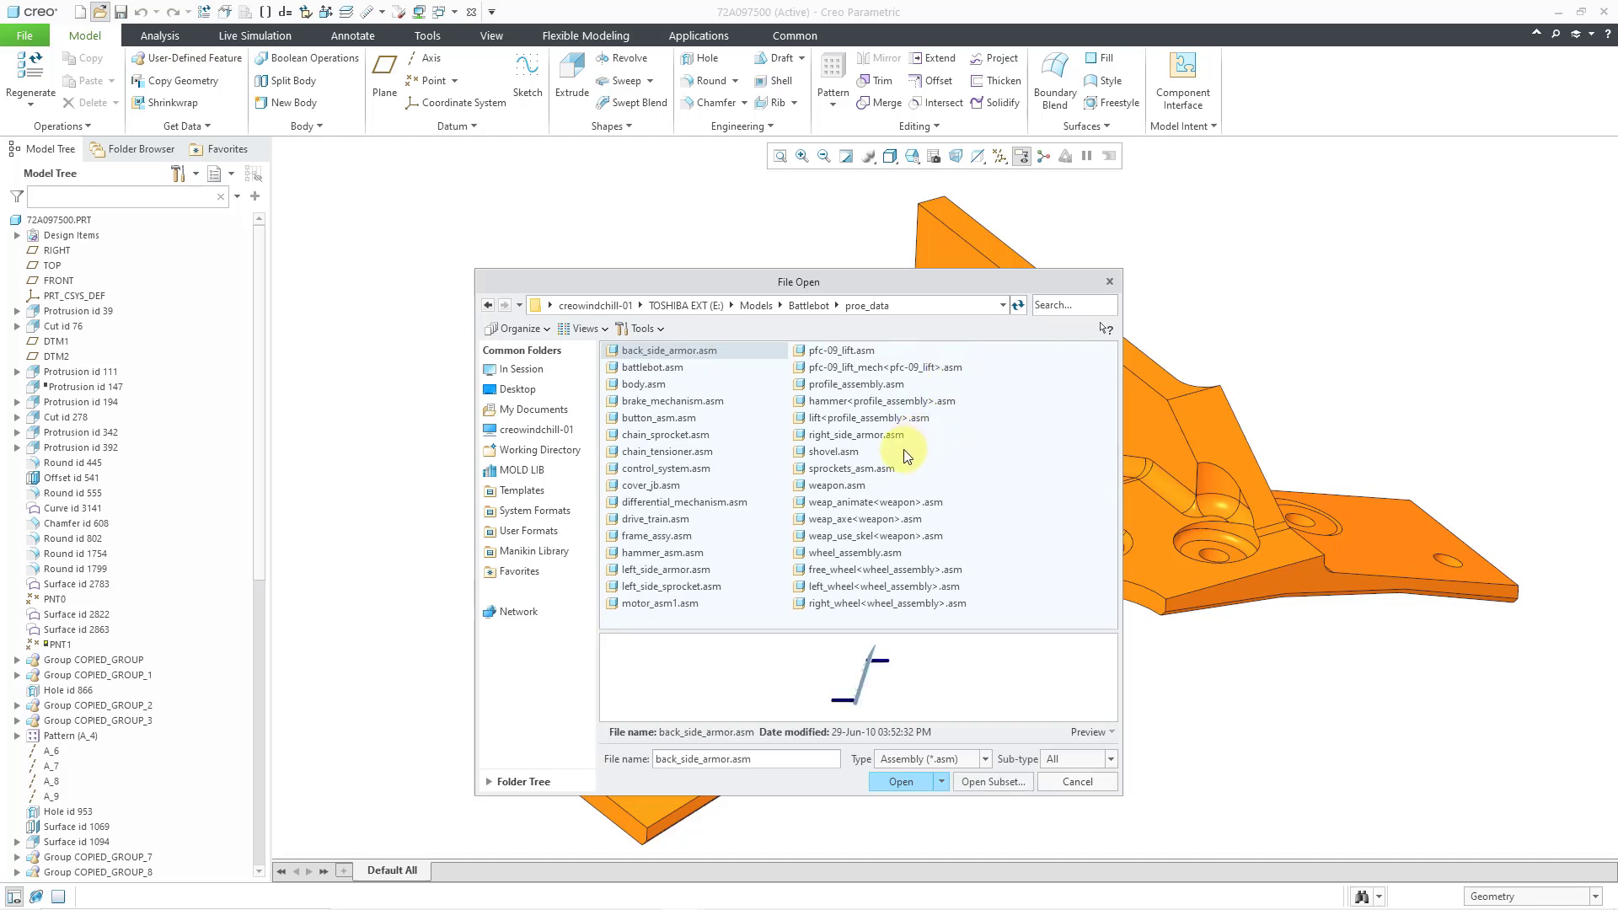
pyautogui.click(730, 503)
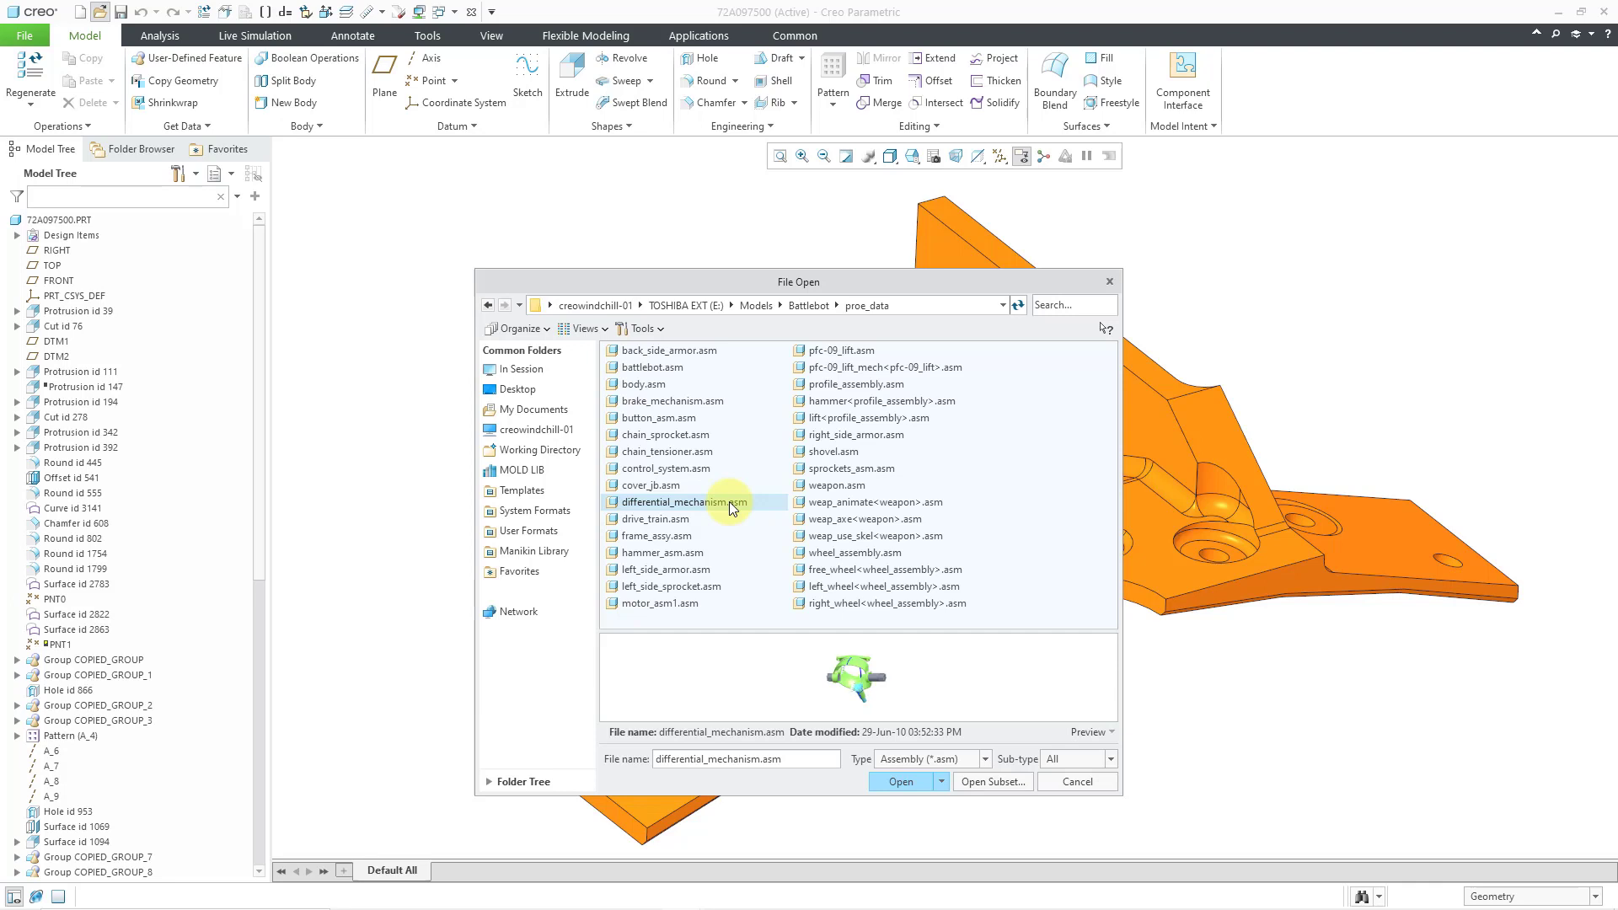
pyautogui.click(900, 783)
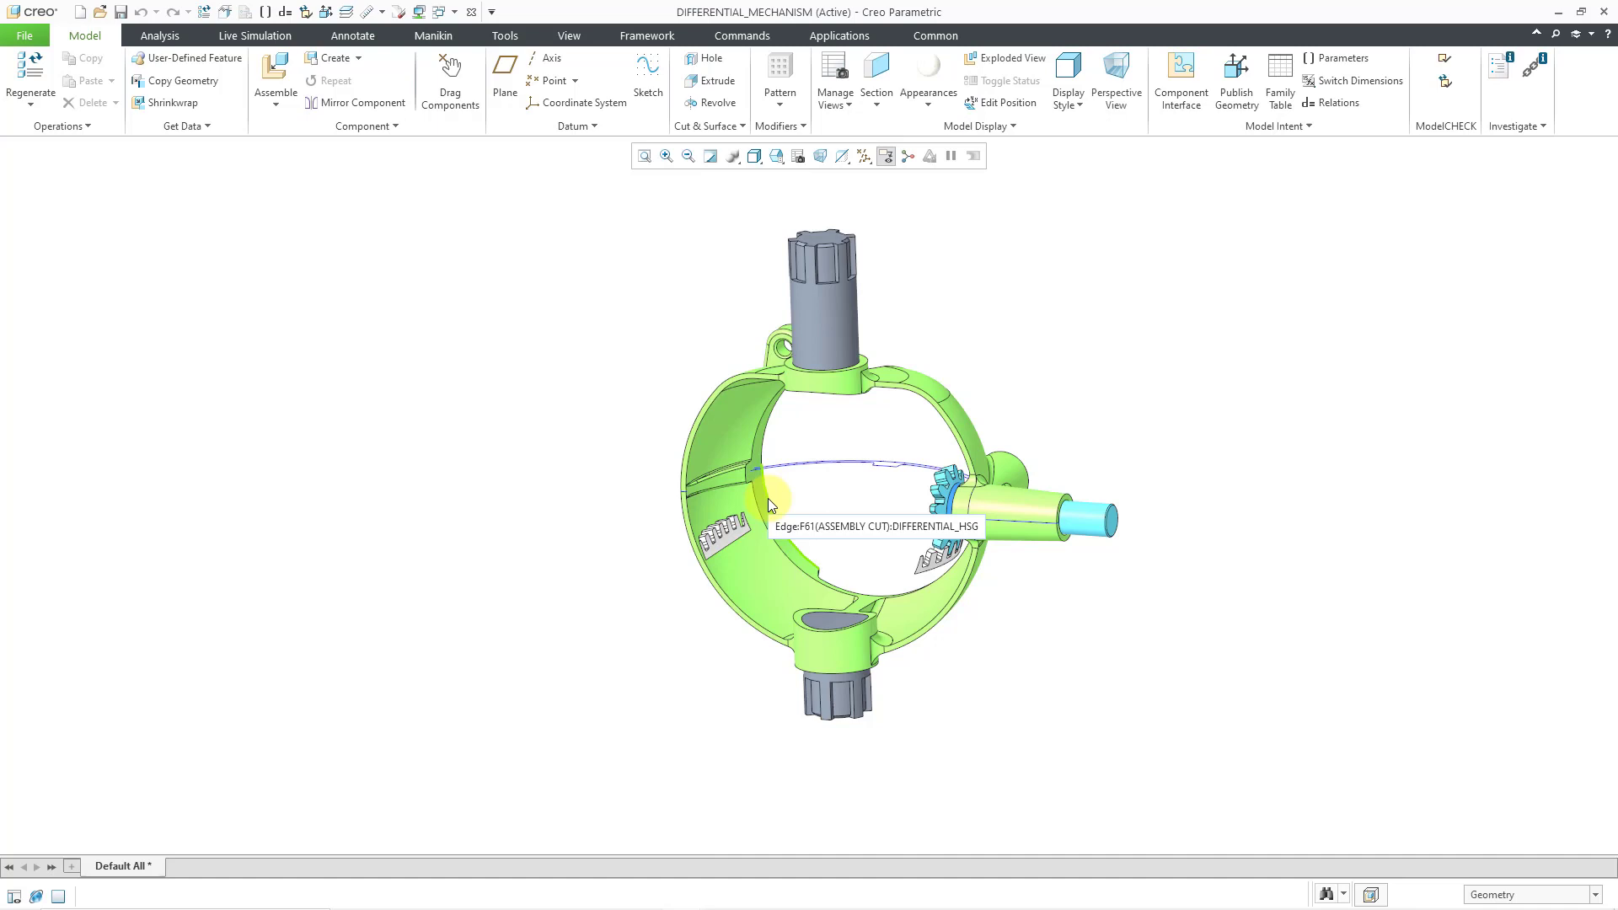
# Zoom and orbit the differential to show the cut-away housing and pinion
pyautogui.scroll(2, 823, 516)
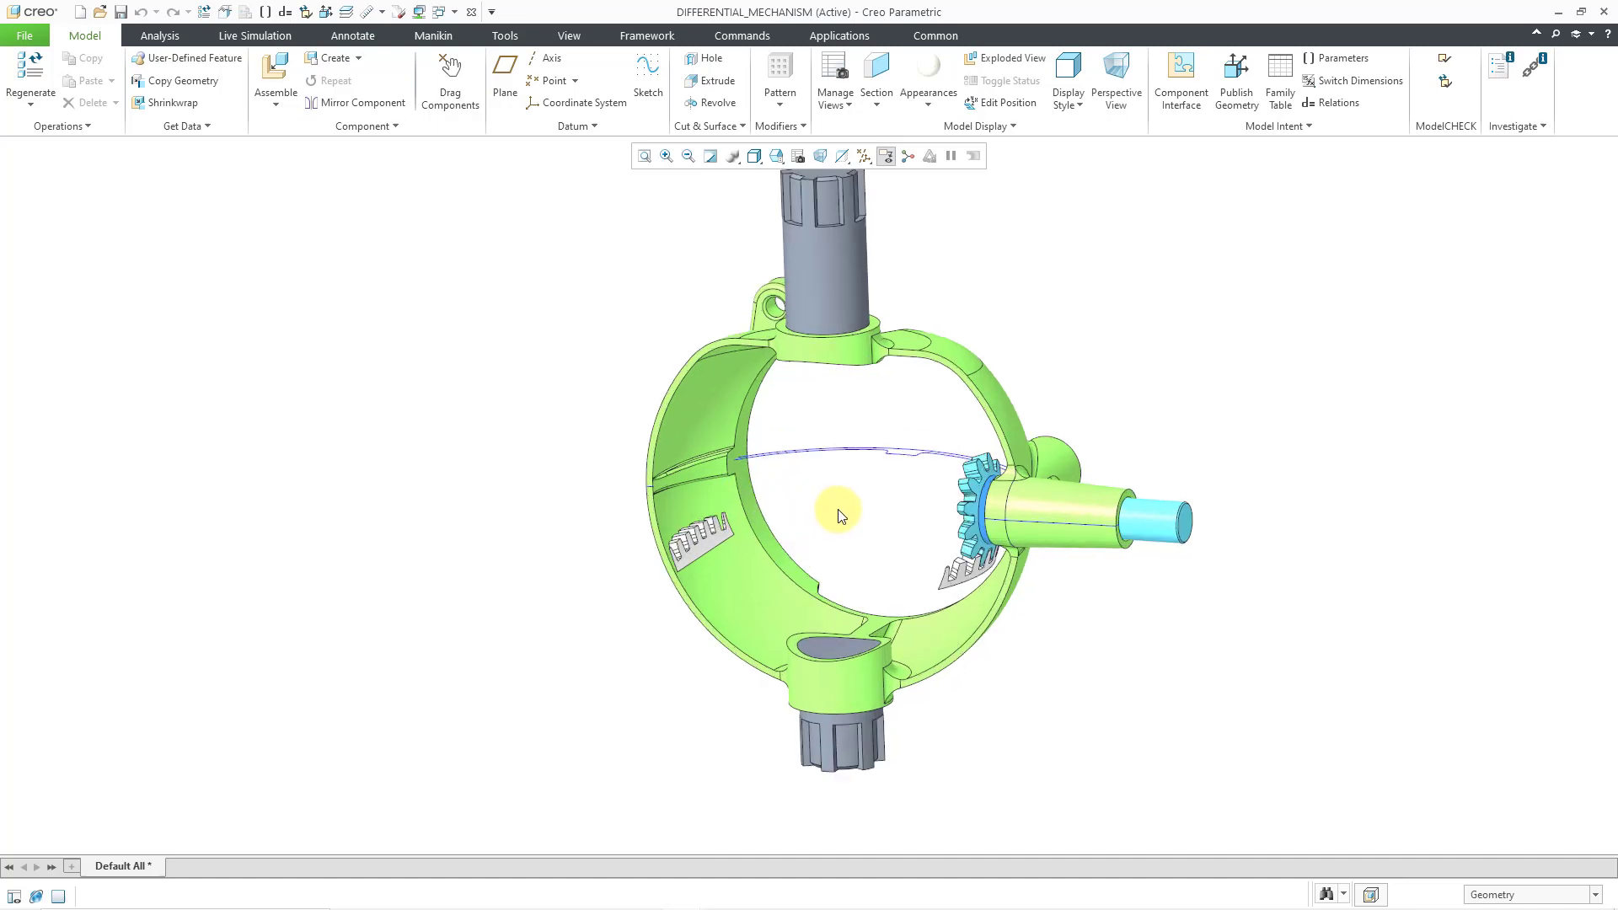
pyautogui.moveTo(839, 516)
pyautogui.mouseDown(button='middle')
pyautogui.moveTo(870, 506)
pyautogui.moveTo(838, 505)
pyautogui.moveTo(835, 526)
pyautogui.mouseUp(button='middle')
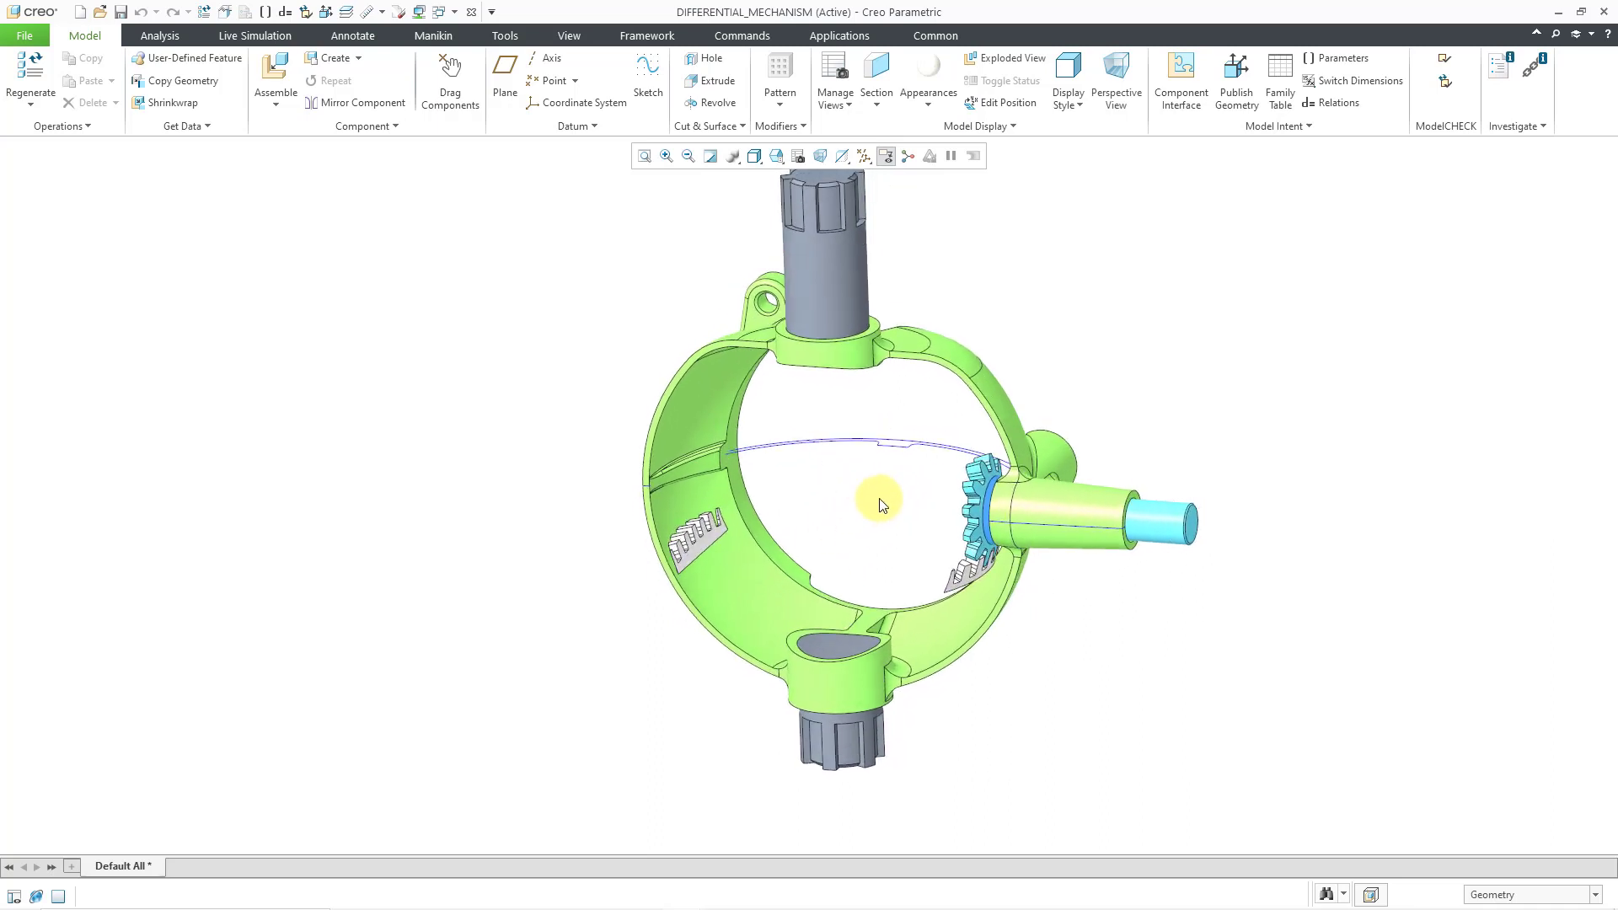
pyautogui.scroll(-2, 879, 504)
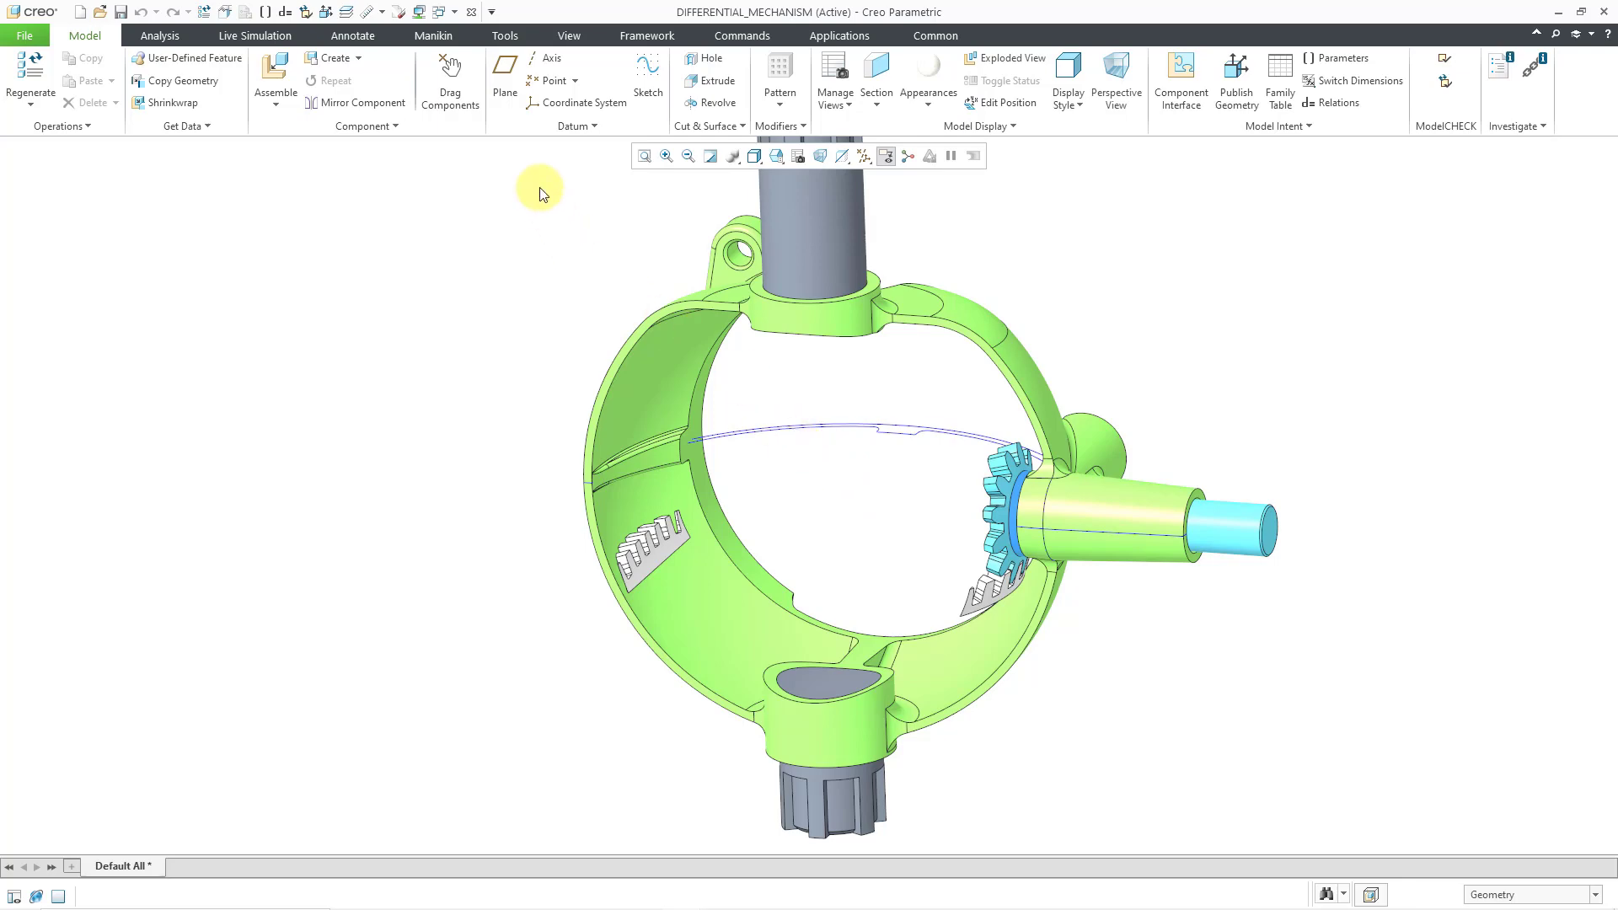
# Activate the 72A097500.PRT window from the Windows list
pyautogui.click(470, 16)
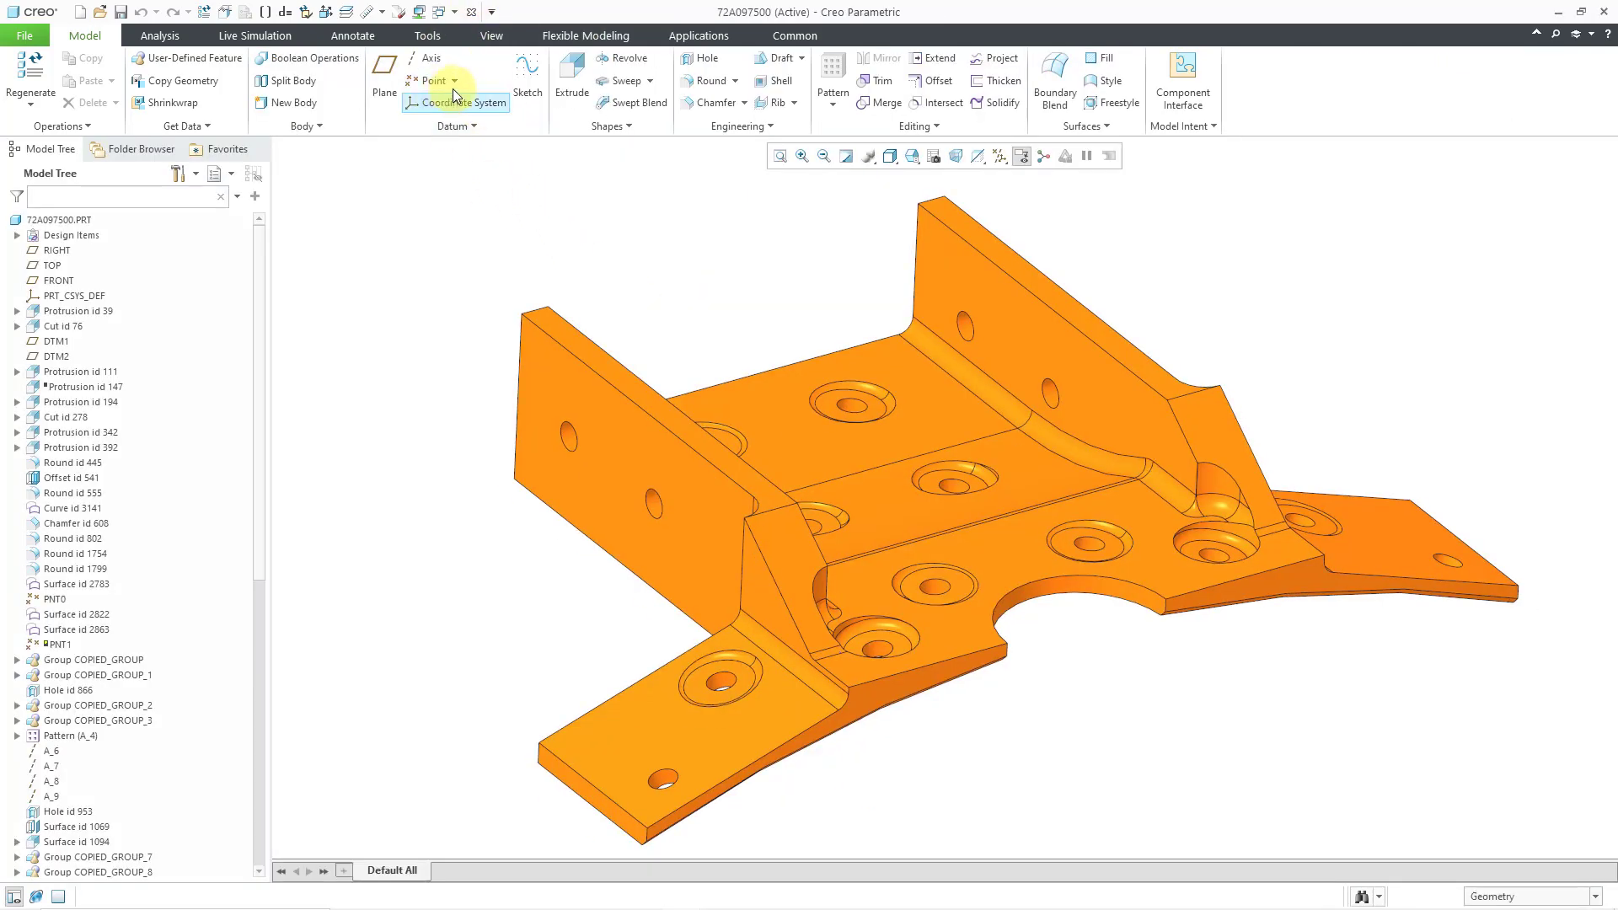
pyautogui.click(454, 13)
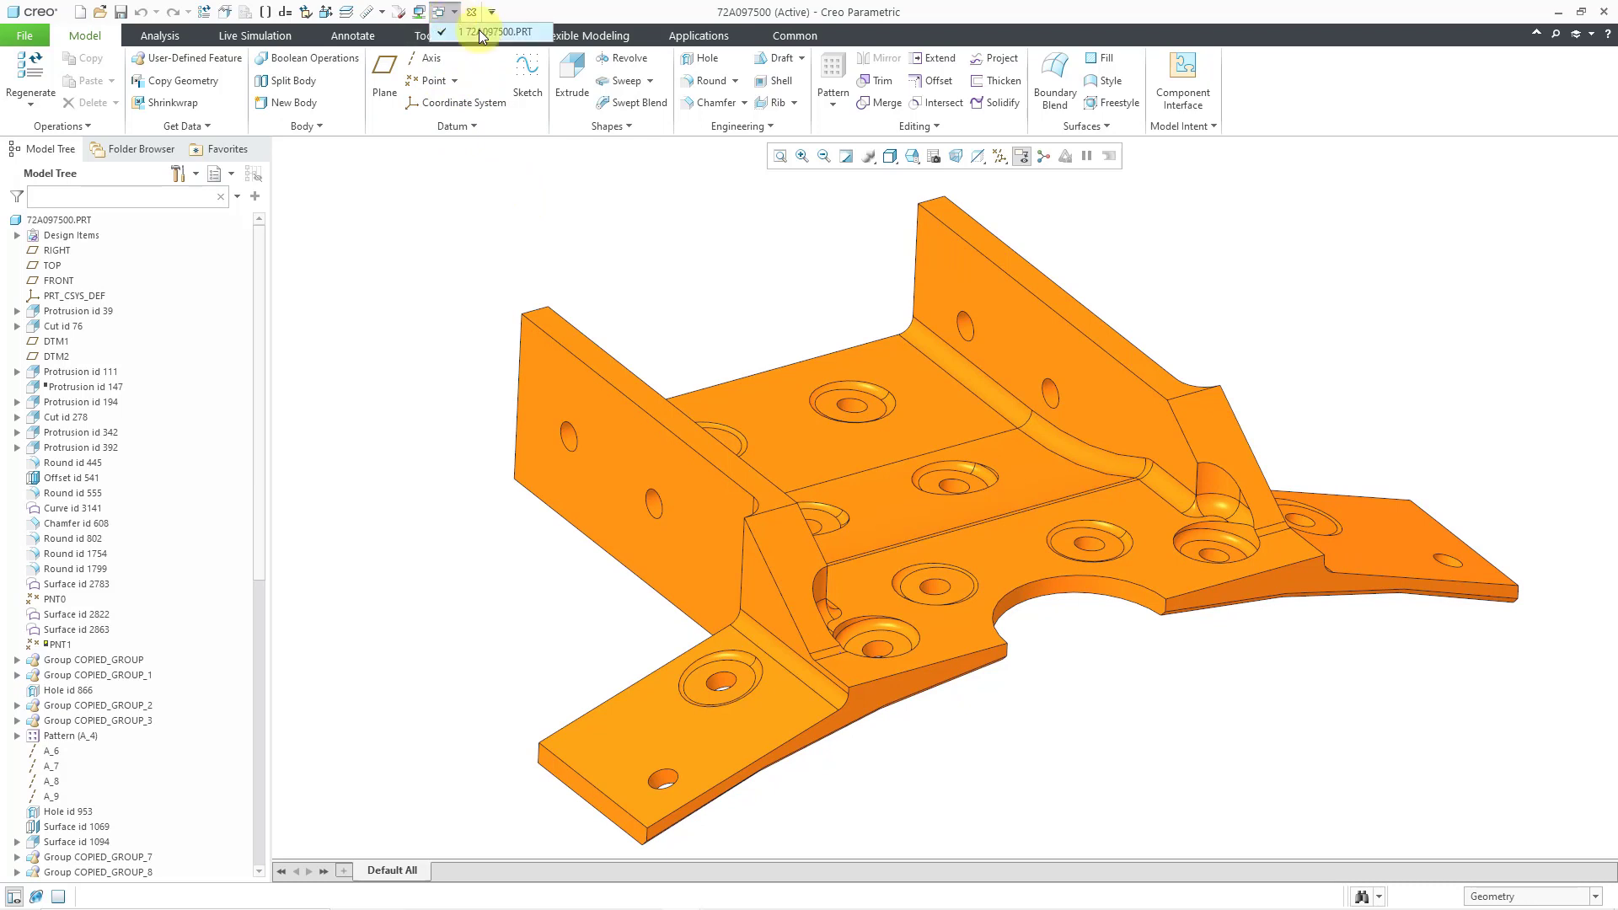
pyautogui.moveTo(487, 35)
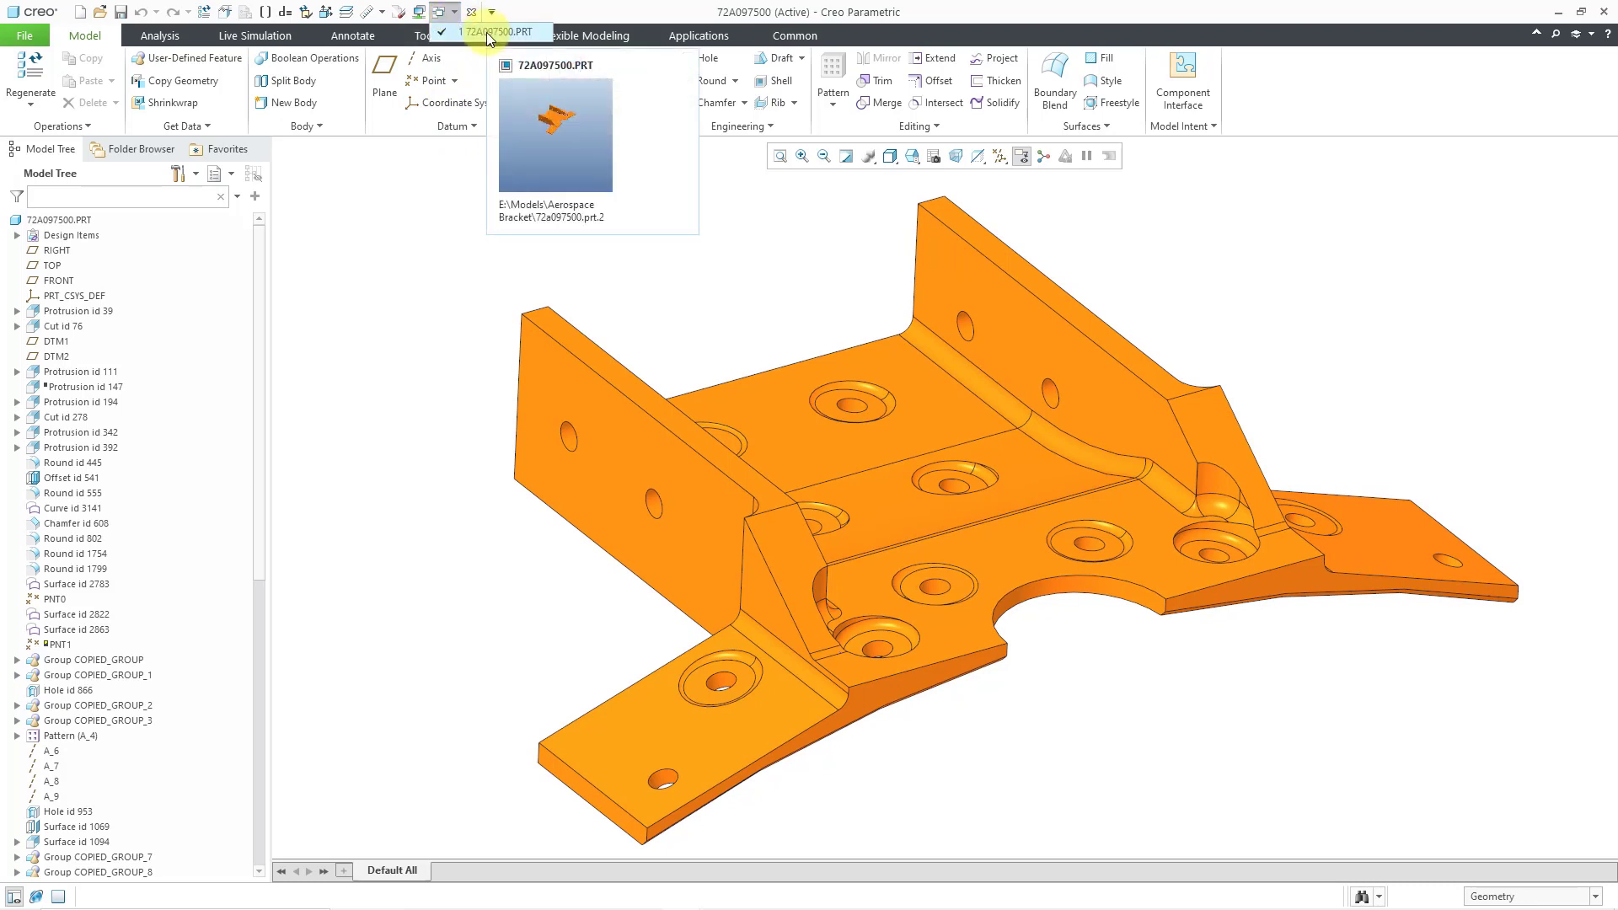
pyautogui.click(487, 32)
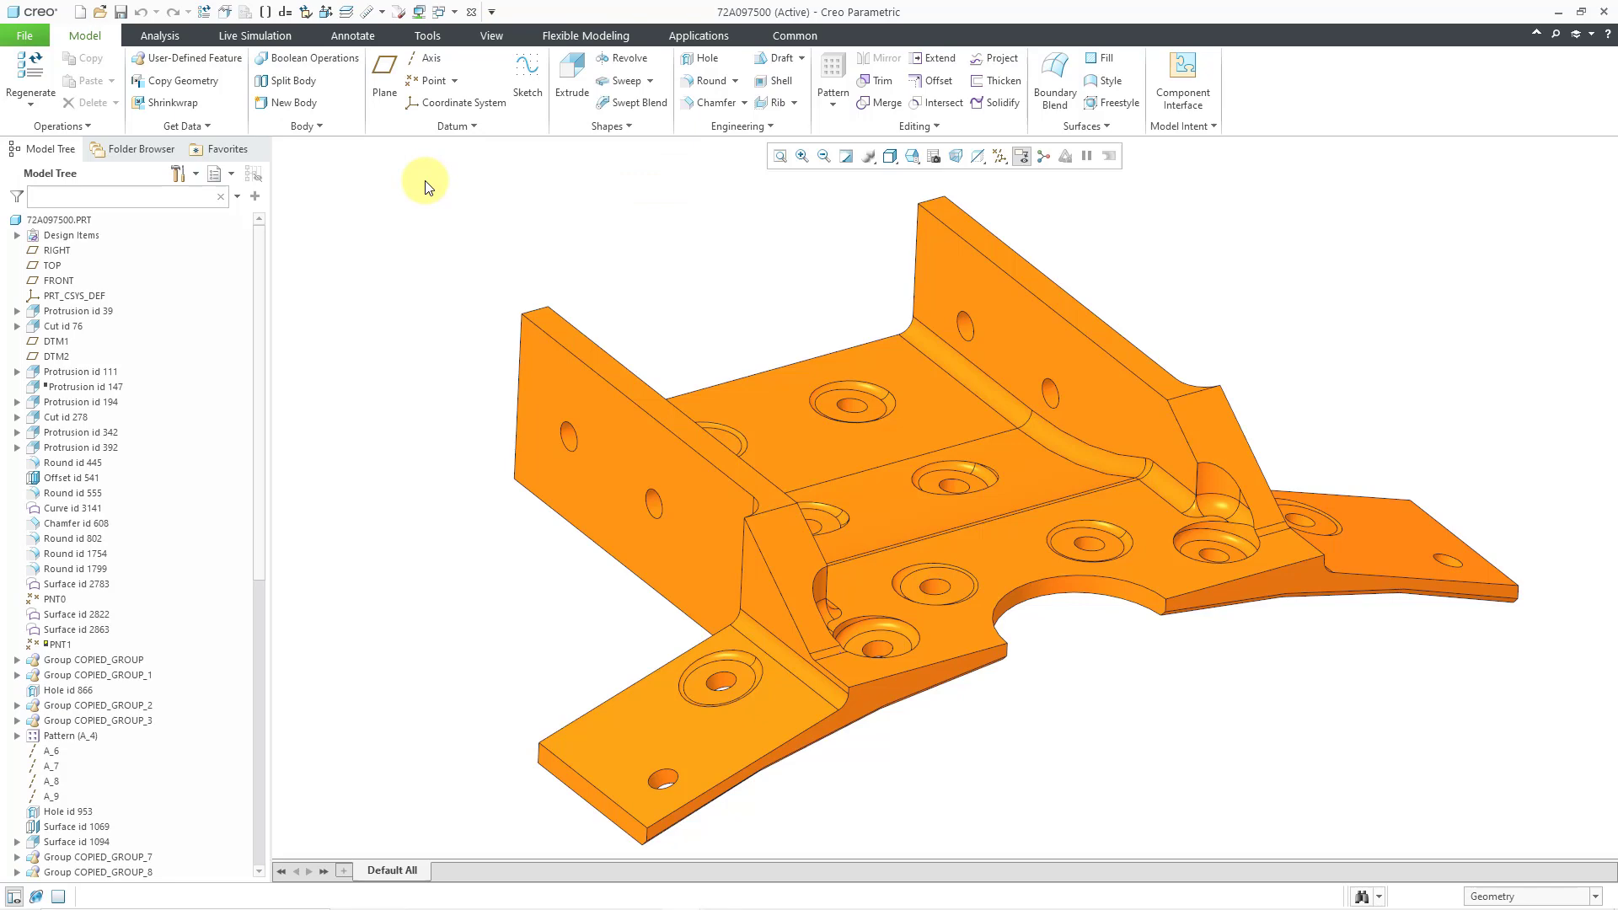
# Review the In Session files in the File Open dialog, then cancel
pyautogui.click(99, 12)
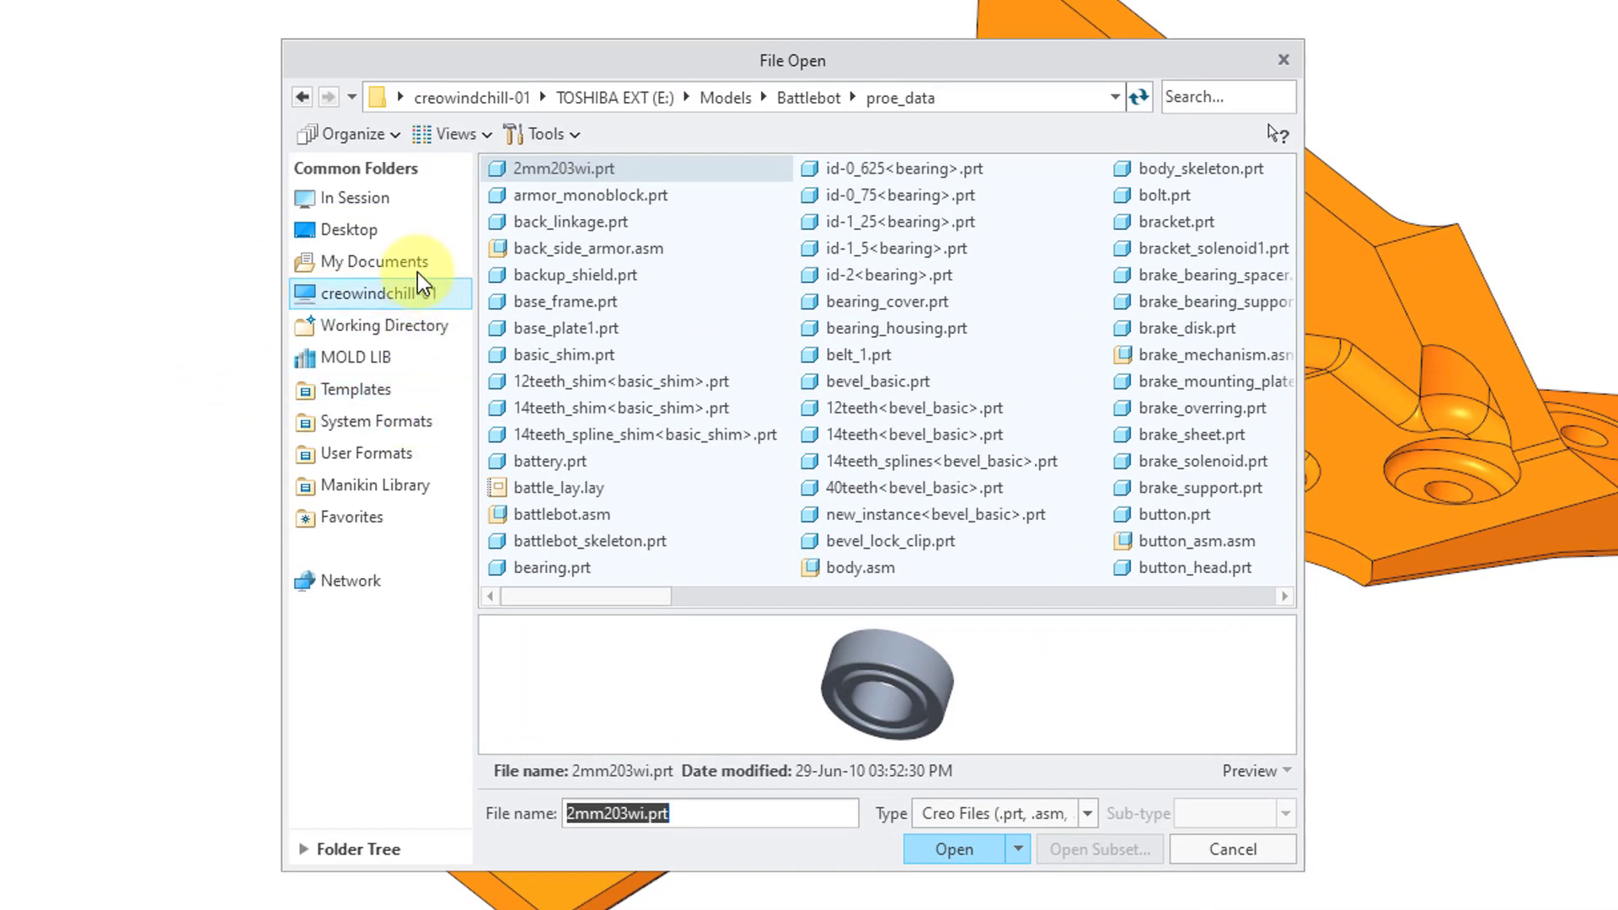
pyautogui.click(396, 199)
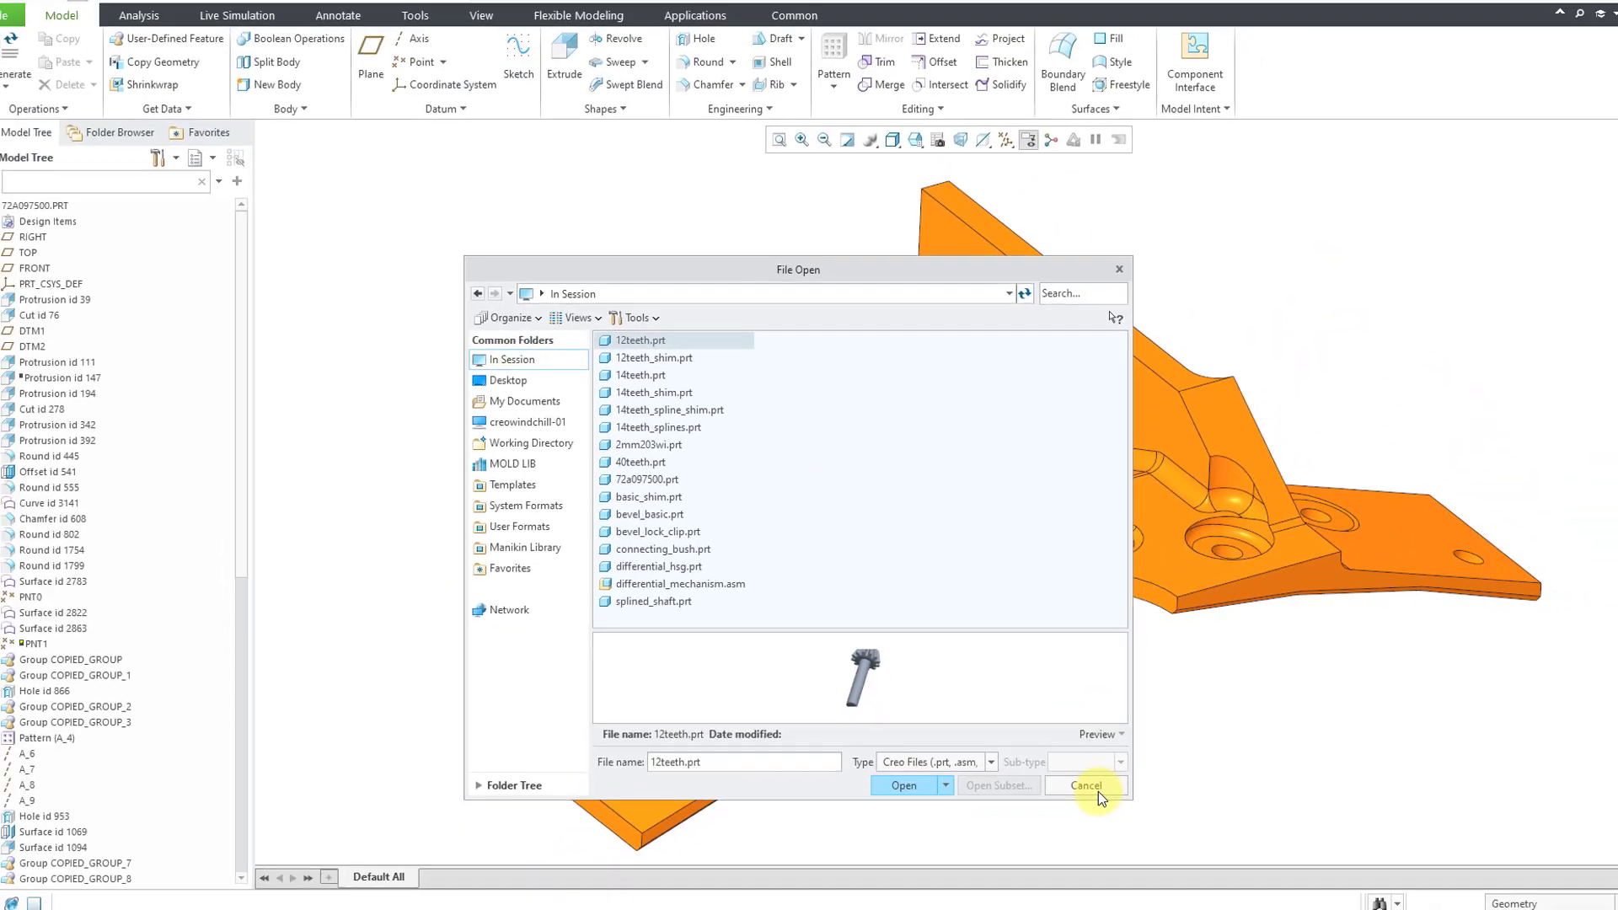
pyautogui.click(1079, 782)
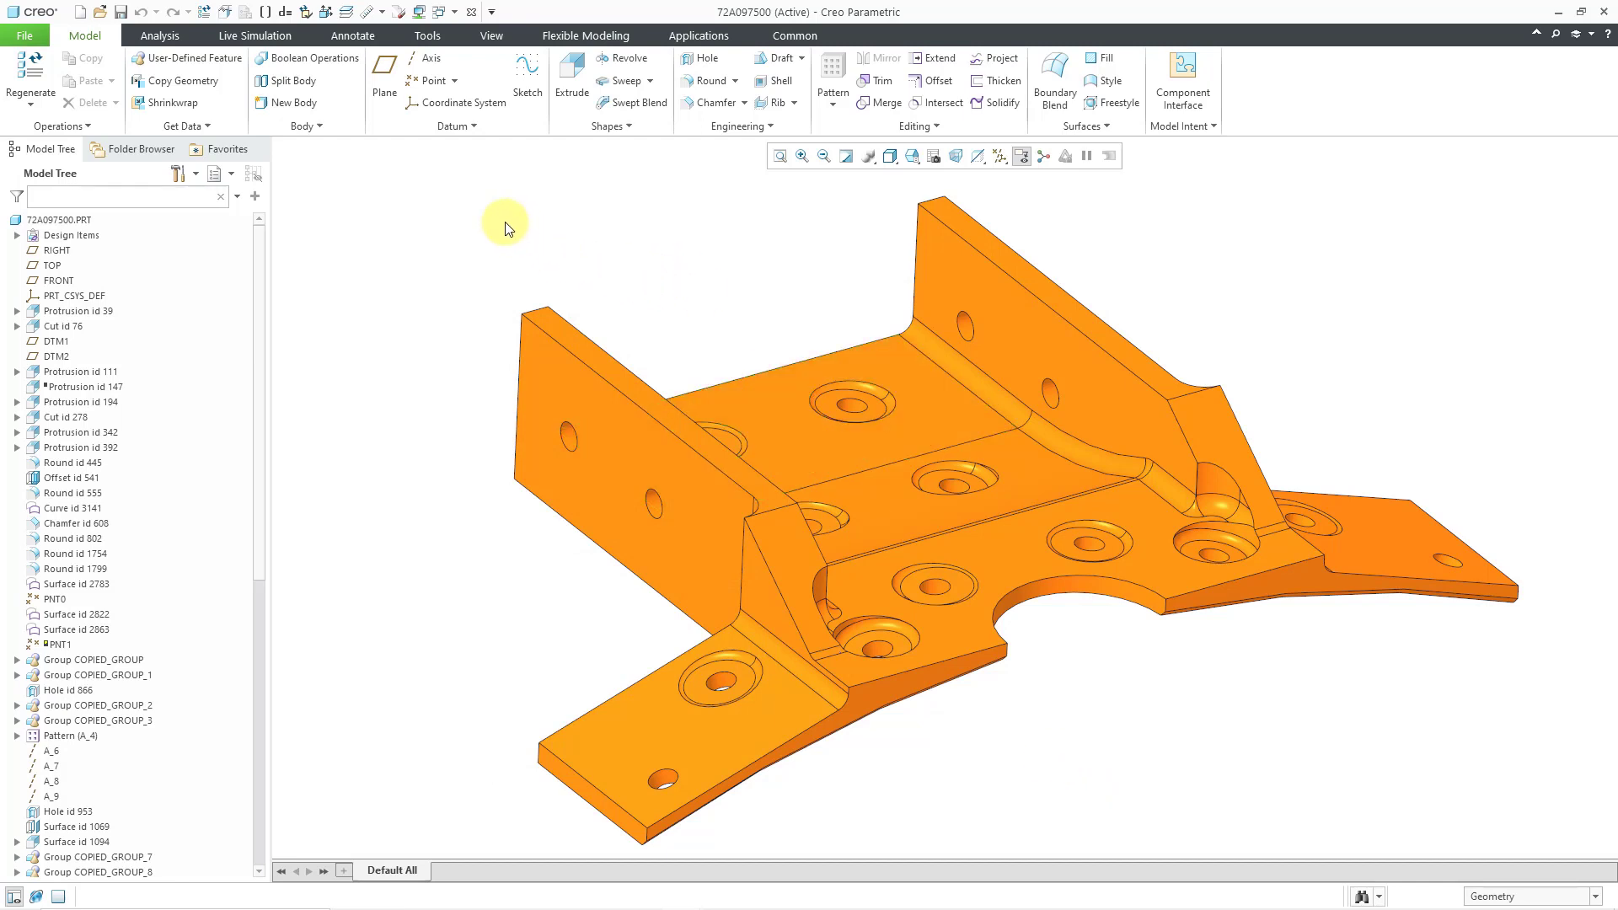
# Run Erase Not Displayed and confirm removing BEVEL_BASIC.PRT and the gear parts from session
pyautogui.click(26, 37)
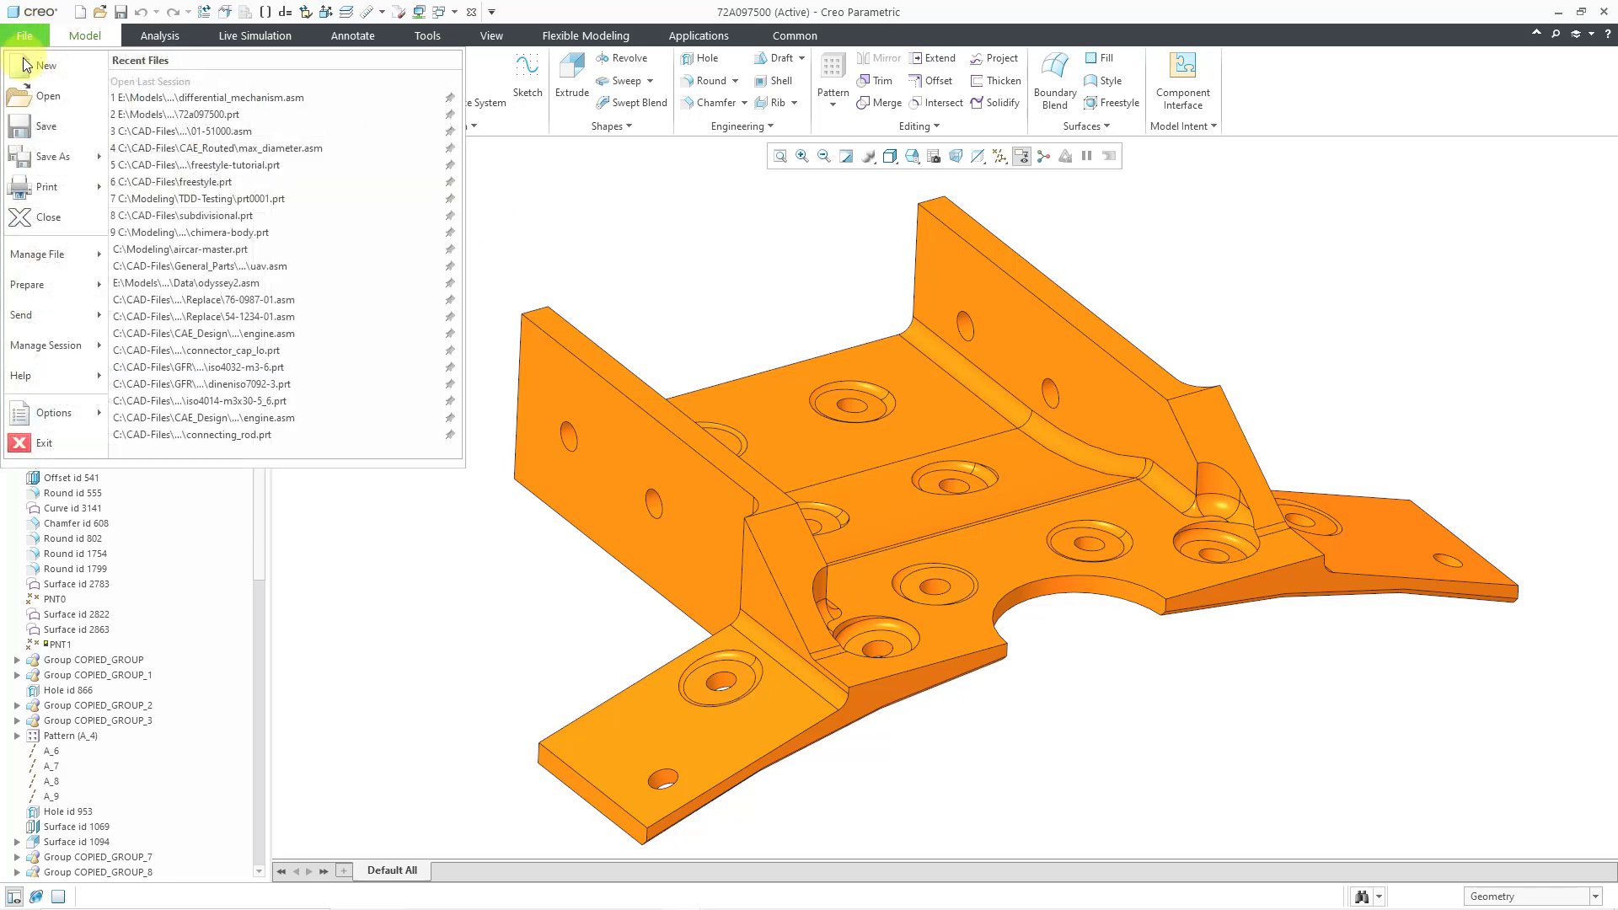
pyautogui.moveTo(76, 357)
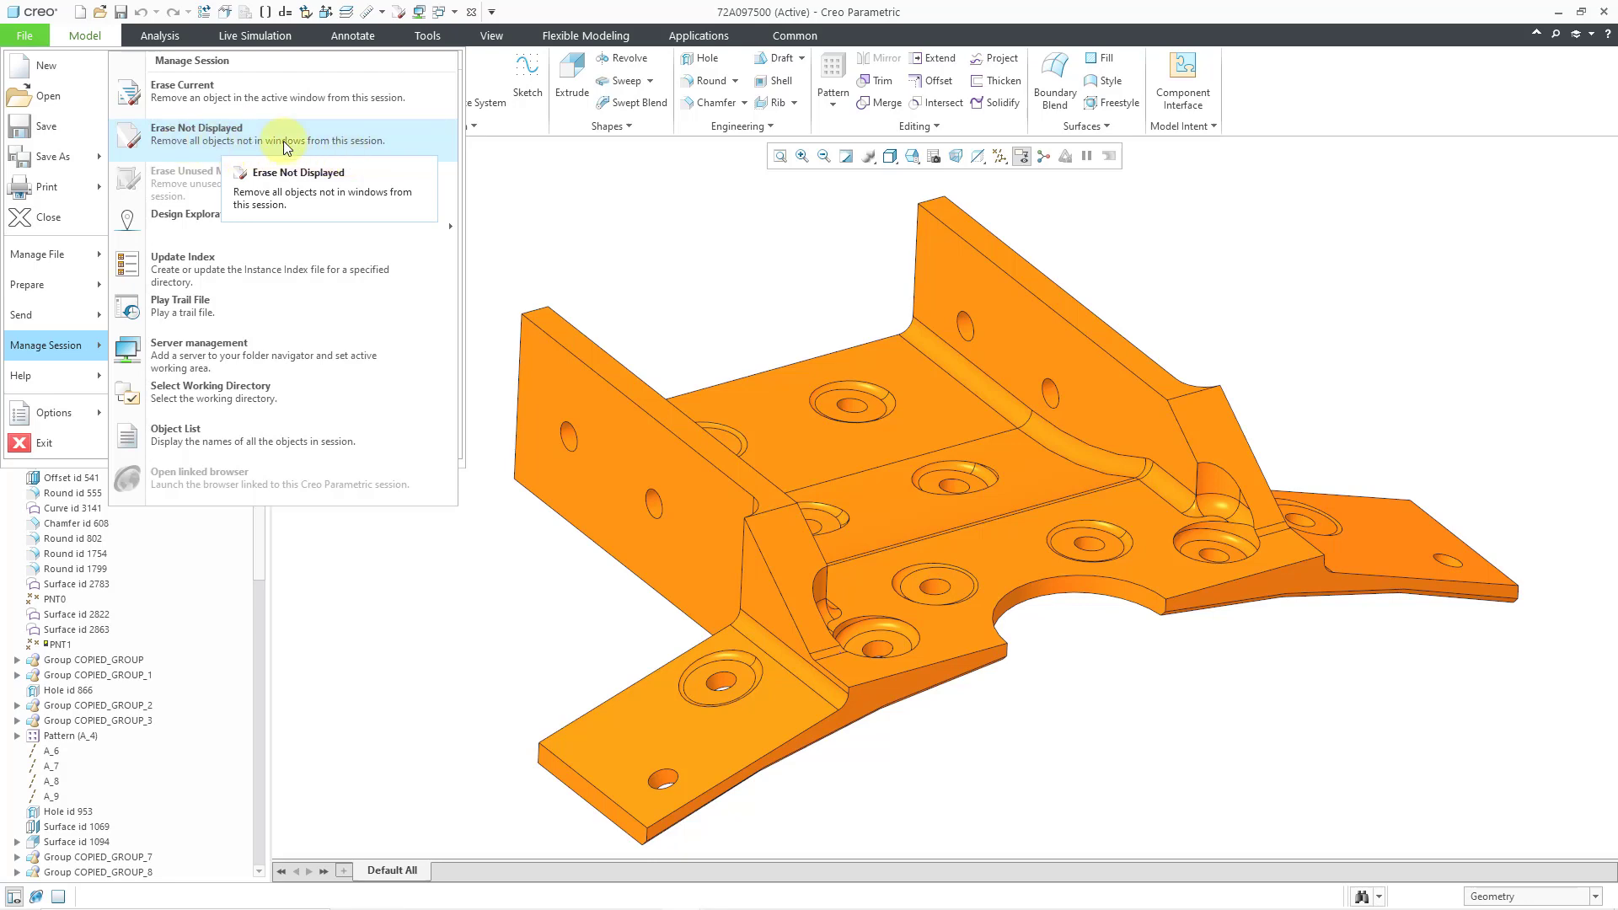
pyautogui.click(472, 189)
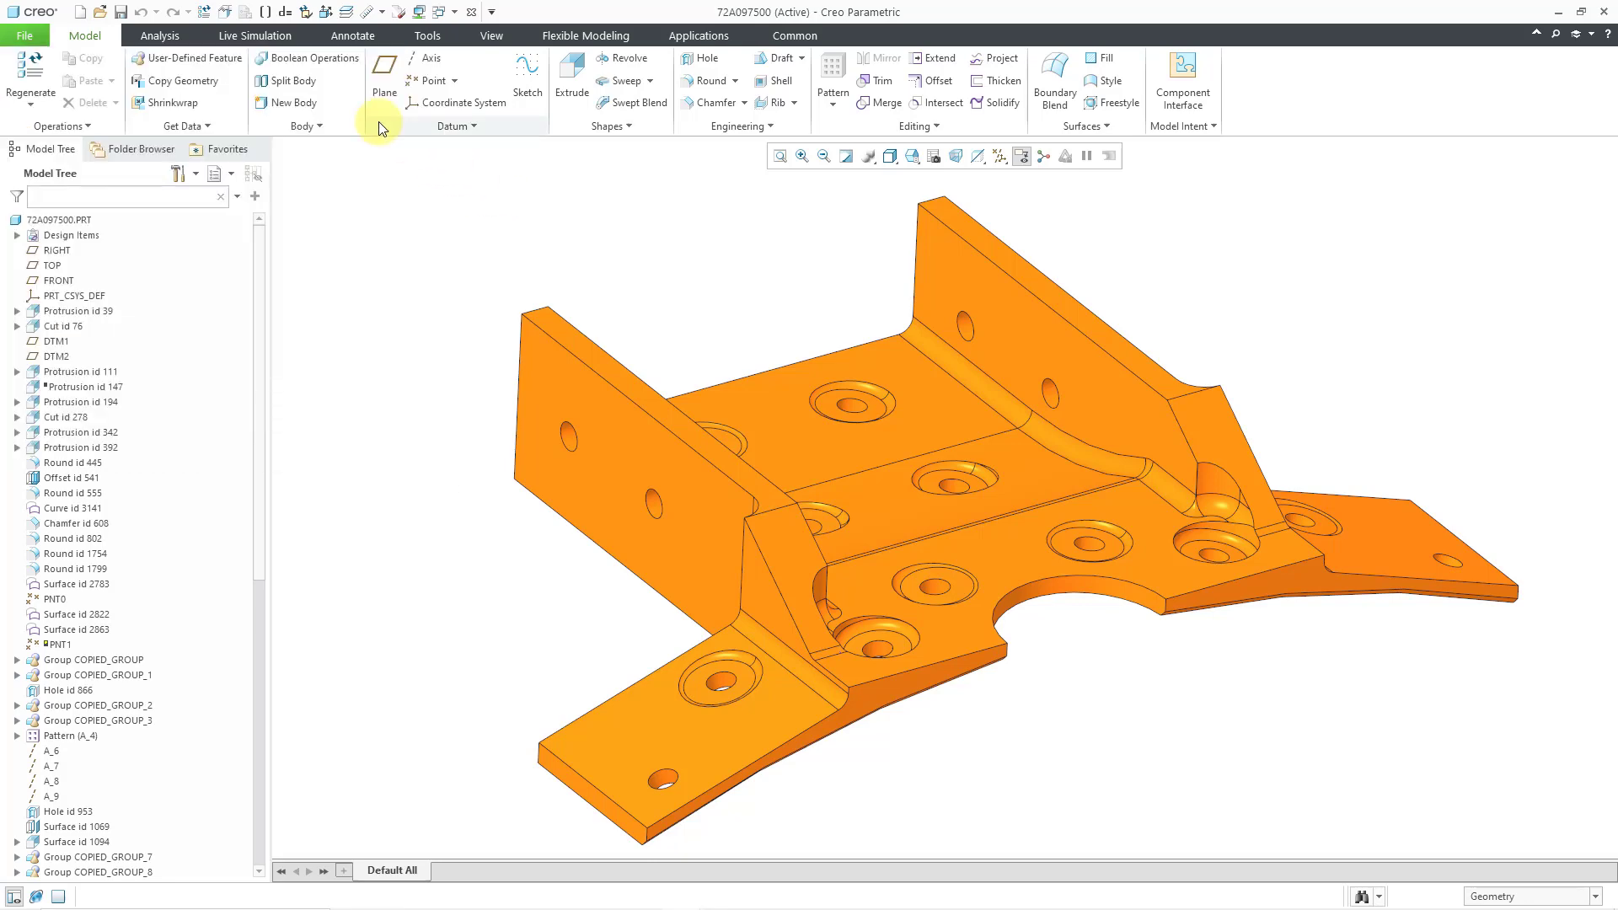
pyautogui.click(399, 12)
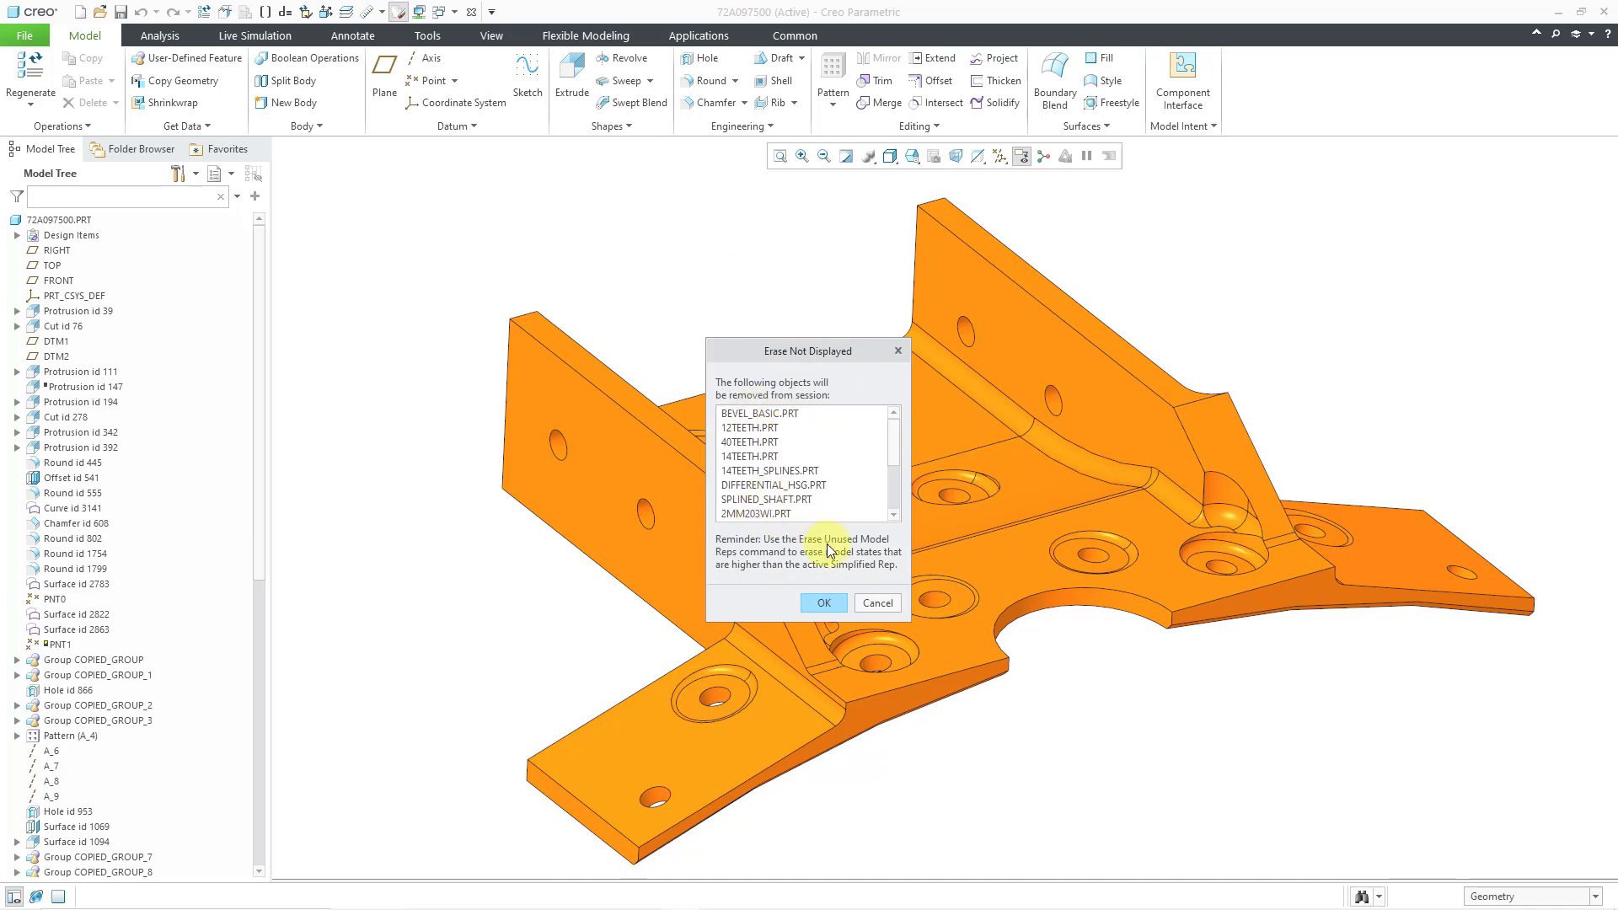
pyautogui.click(830, 605)
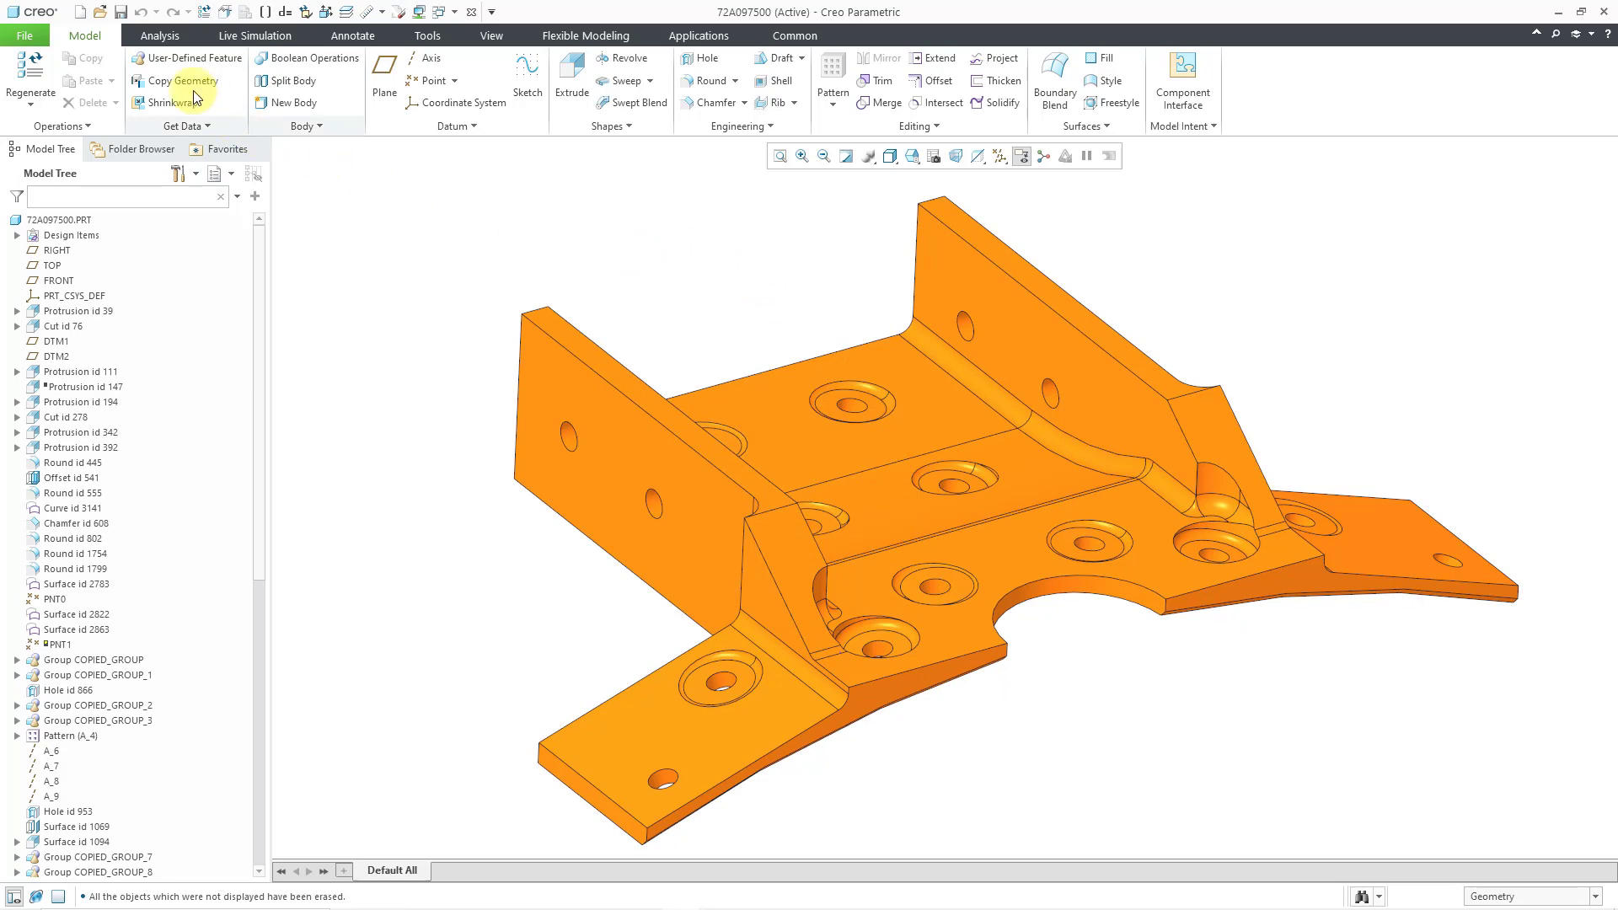
# Reopen differential_mechanism.asm with the file type filtered to Assembly (*.asm)
pyautogui.click(100, 13)
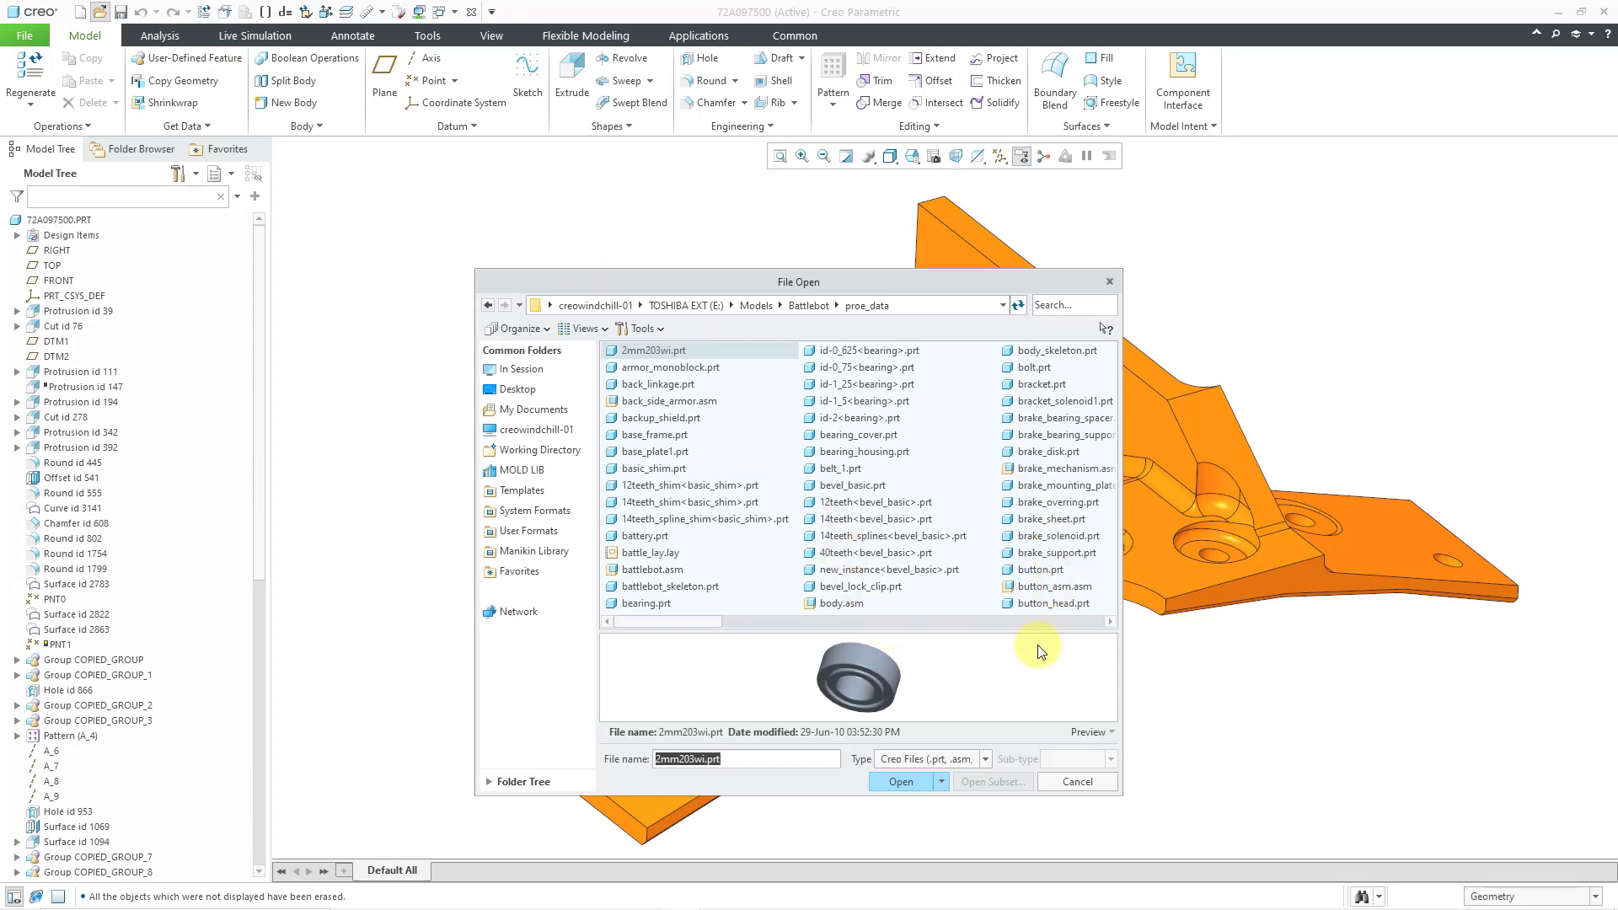
pyautogui.click(983, 760)
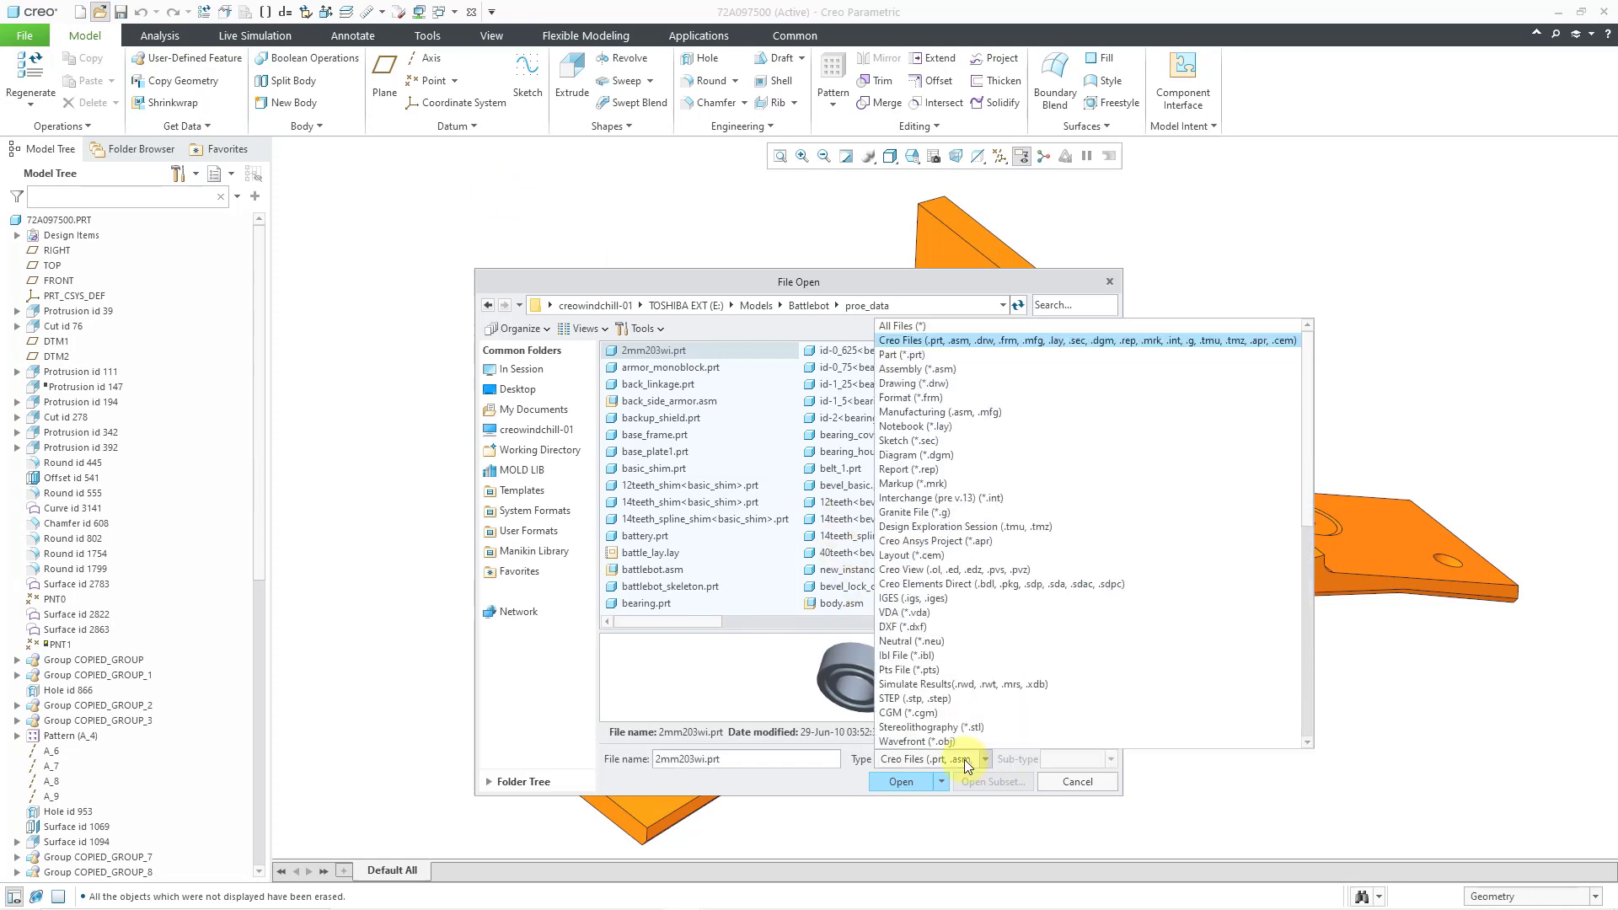
pyautogui.click(931, 375)
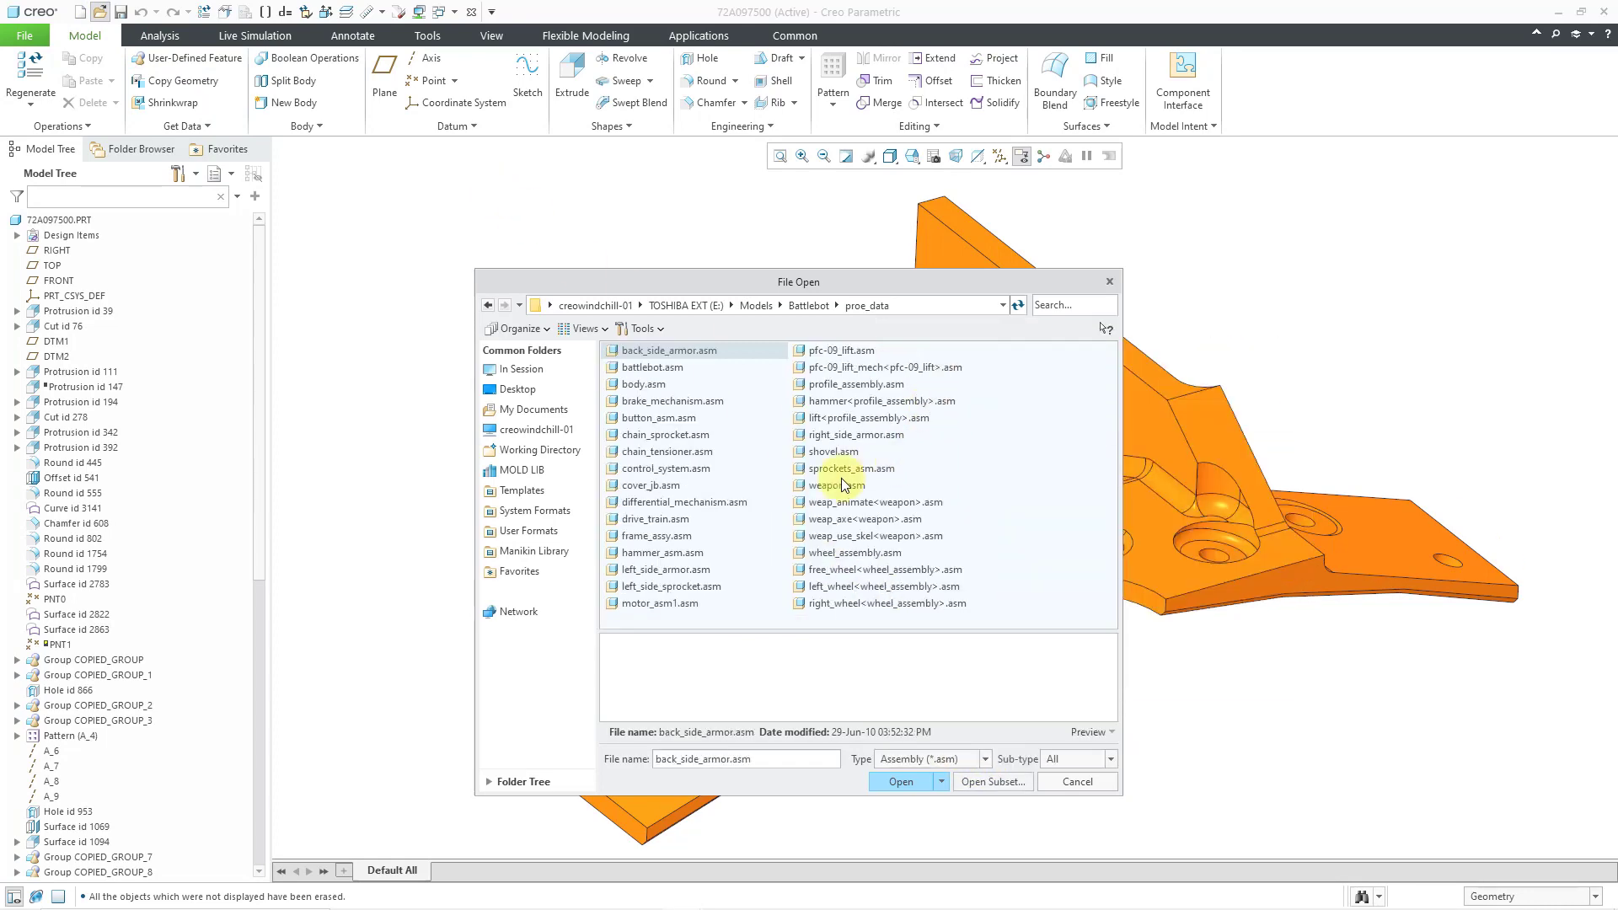
pyautogui.click(685, 503)
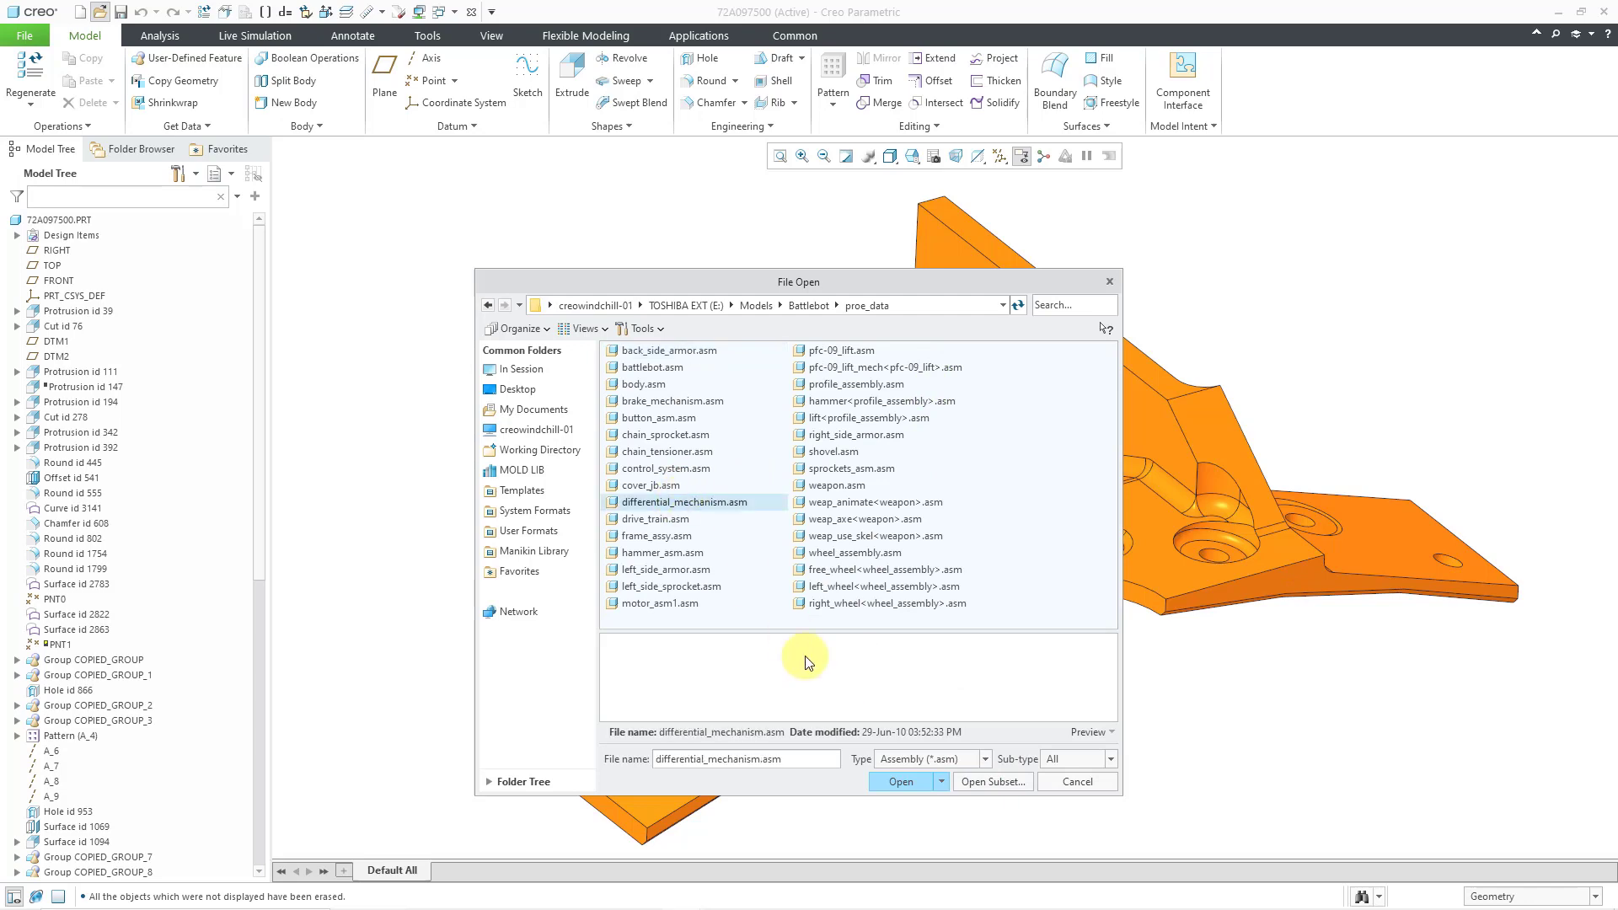
pyautogui.click(903, 780)
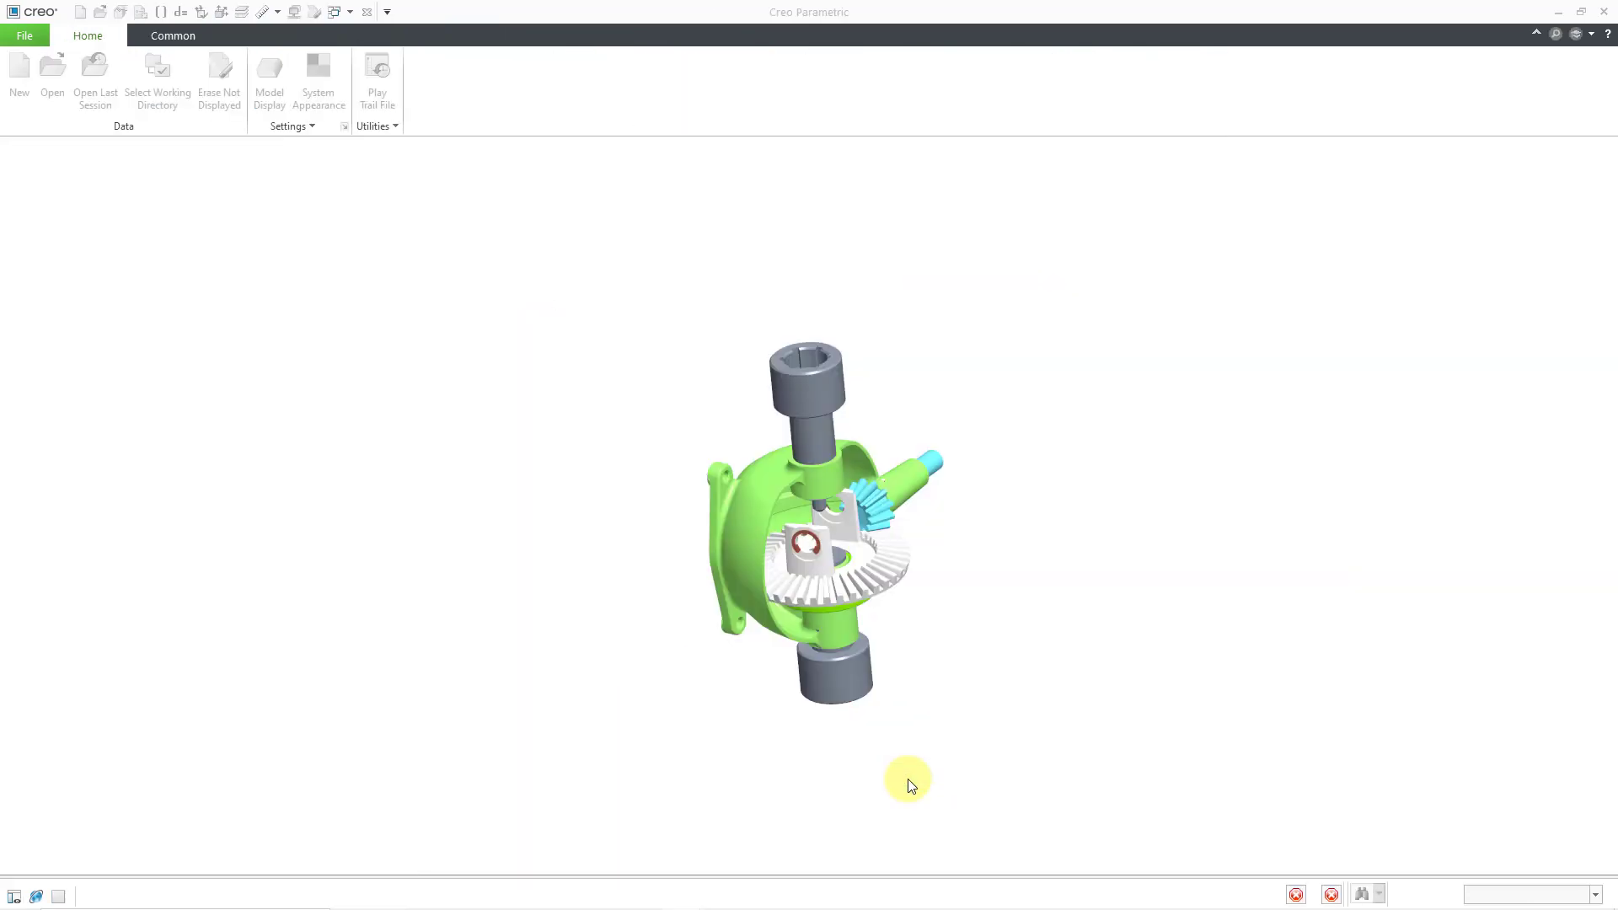
# Orbit and zoom the differential to bring the internal bevel gears into close view
pyautogui.scroll(-5, 834, 556)
pyautogui.moveTo(838, 547)
pyautogui.mouseDown(button='middle')
pyautogui.moveTo(723, 480)
pyautogui.moveTo(693, 534)
pyautogui.moveTo(713, 541)
pyautogui.moveTo(708, 527)
pyautogui.moveTo(689, 560)
pyautogui.mouseUp(button='middle')
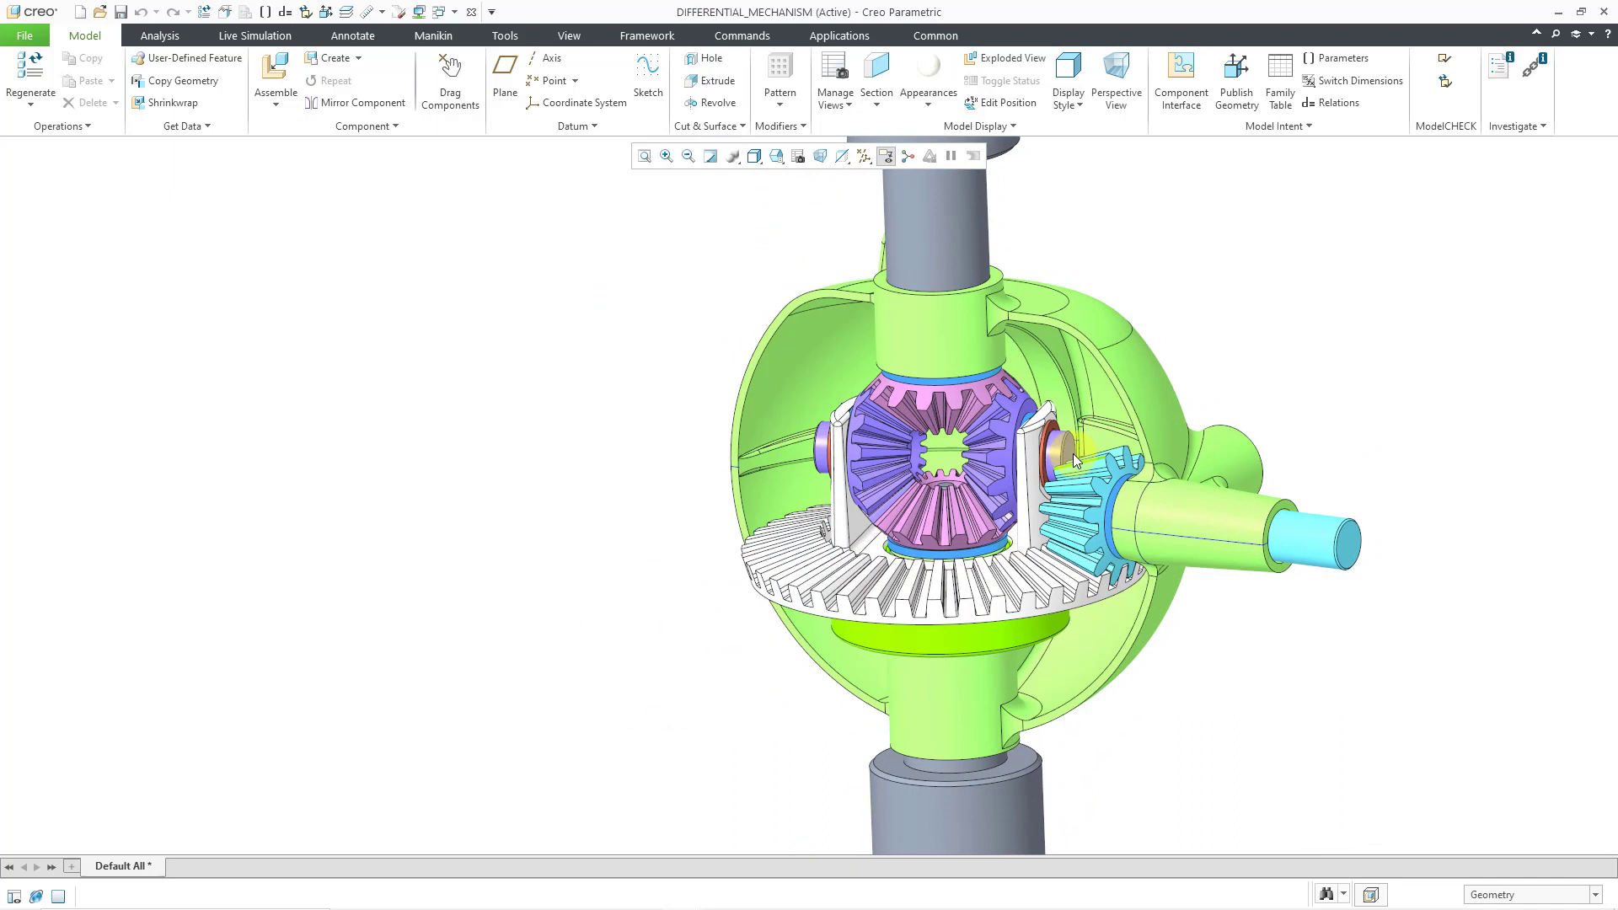
pyautogui.scroll(-2, 1075, 451)
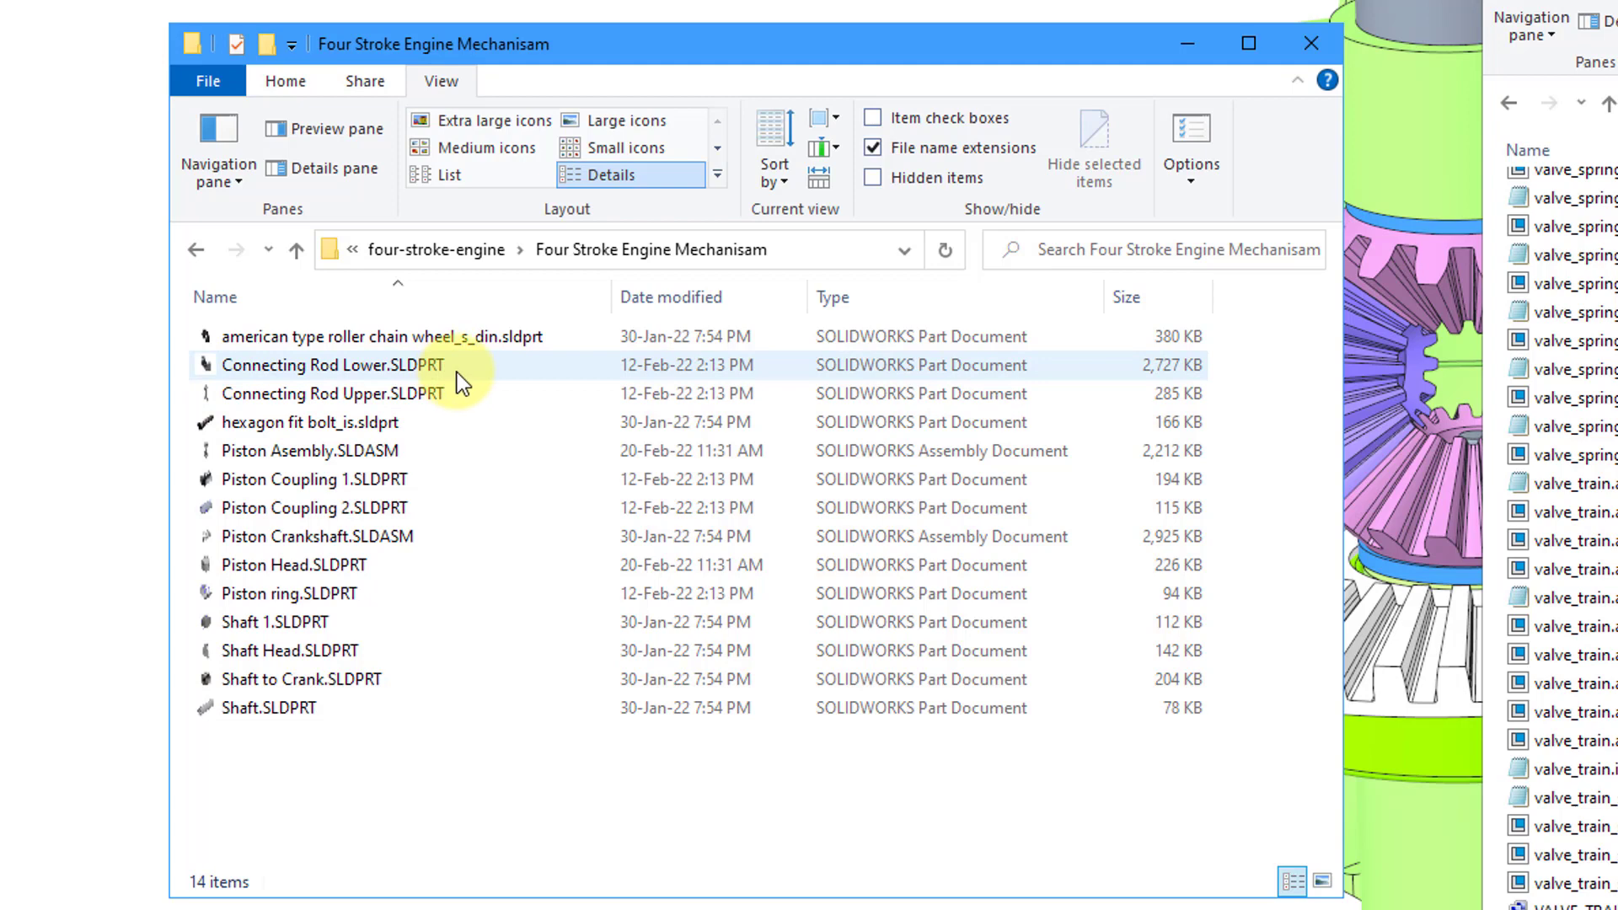
# Inspect file details in the Four Stroke Engine Mechanism folder of SOLIDWORKS files
pyautogui.moveTo(456, 372)
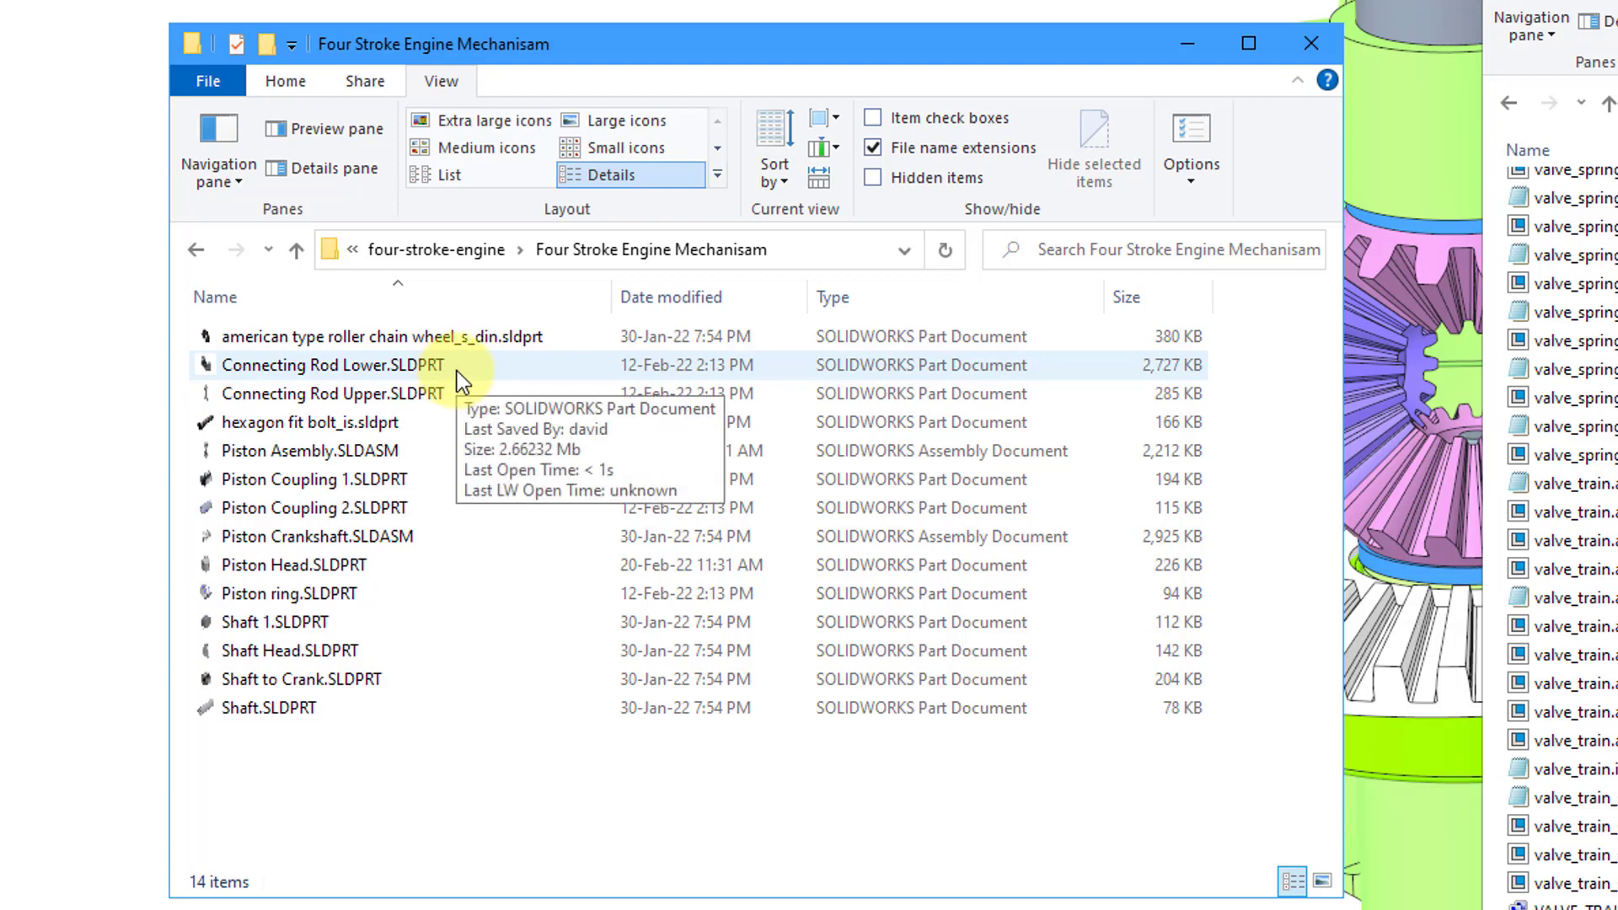
pyautogui.moveTo(428, 454)
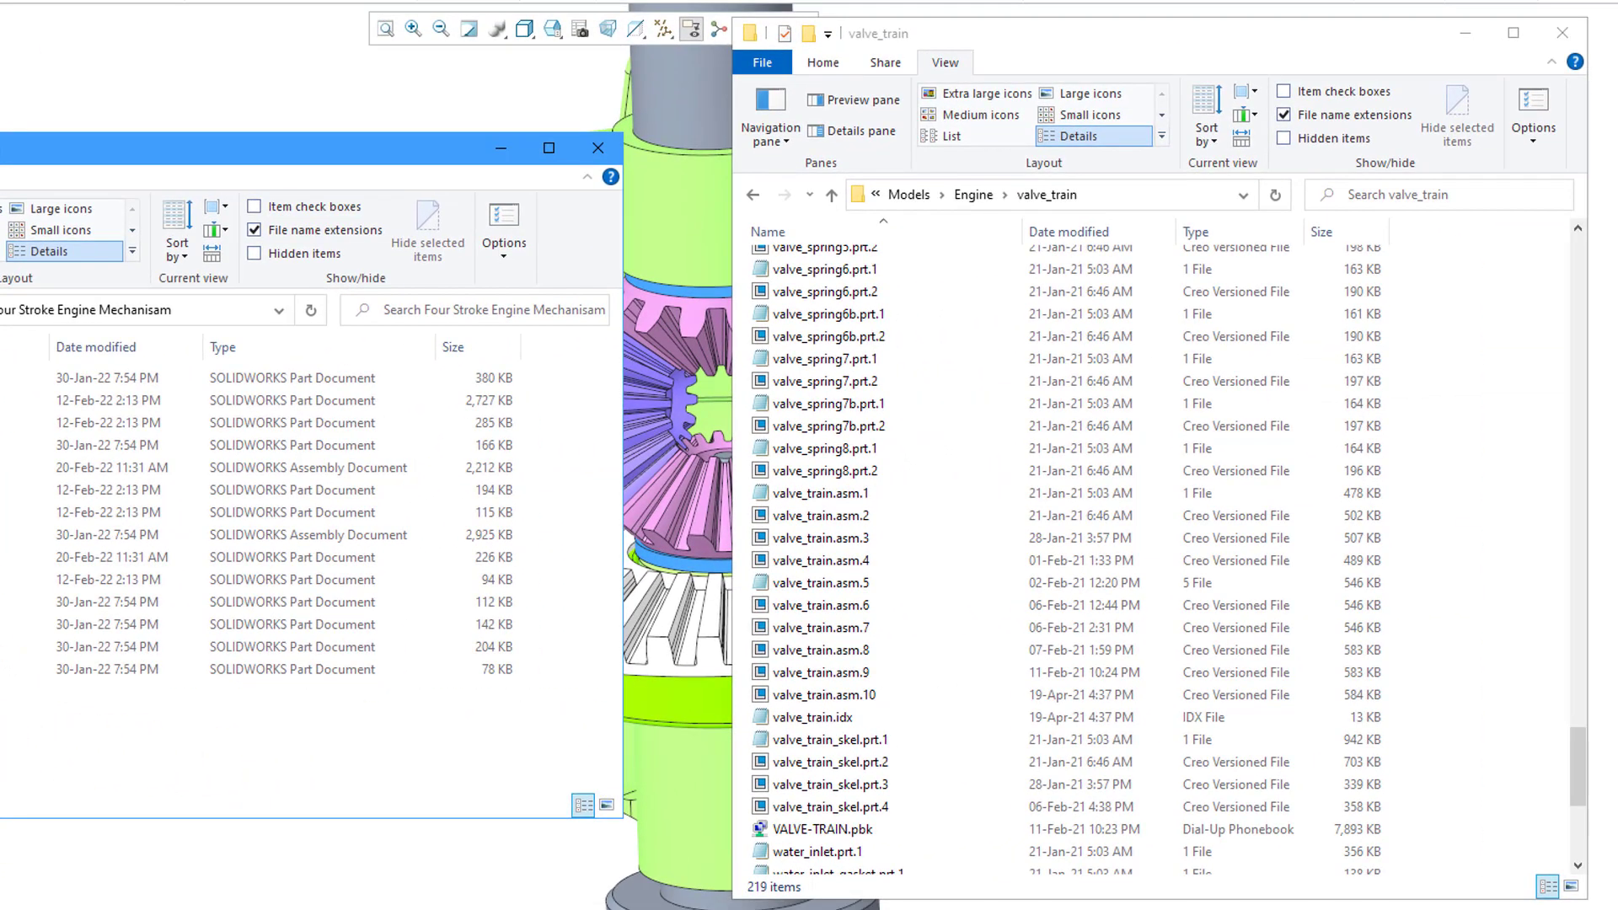
# Bring the valve_train folder window in front of the Four Stroke Engine Mechanism window
pyautogui.click(1112, 32)
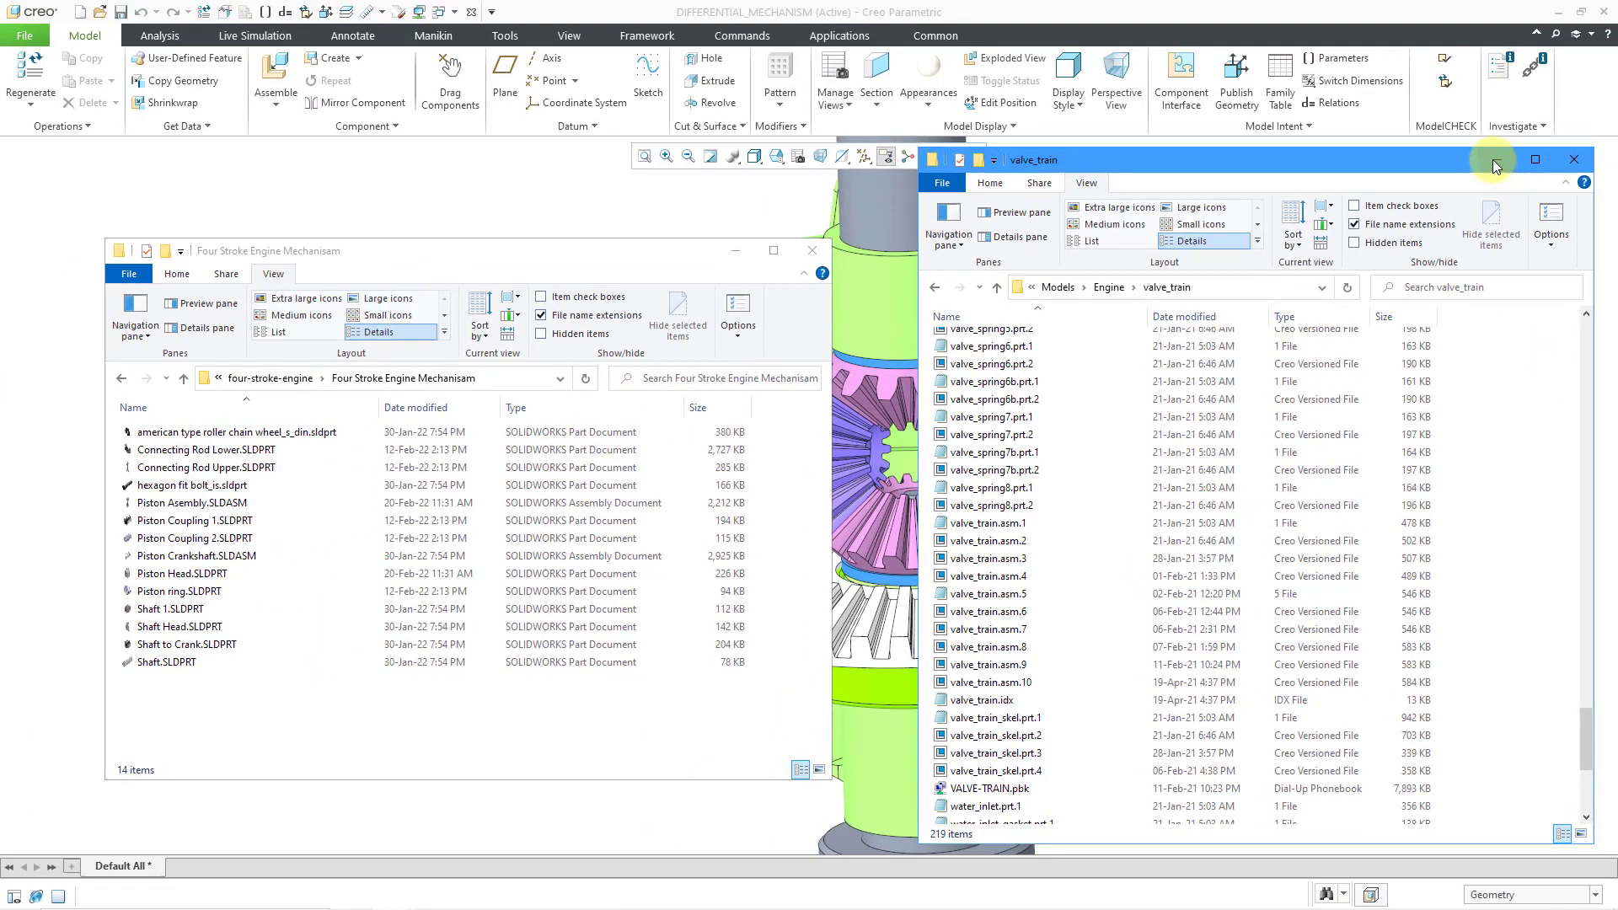
# Minimize the valve_train and Four Stroke Engine Mechanism folders, then review the File > Manage File commands
pyautogui.click(1493, 159)
pyautogui.click(736, 251)
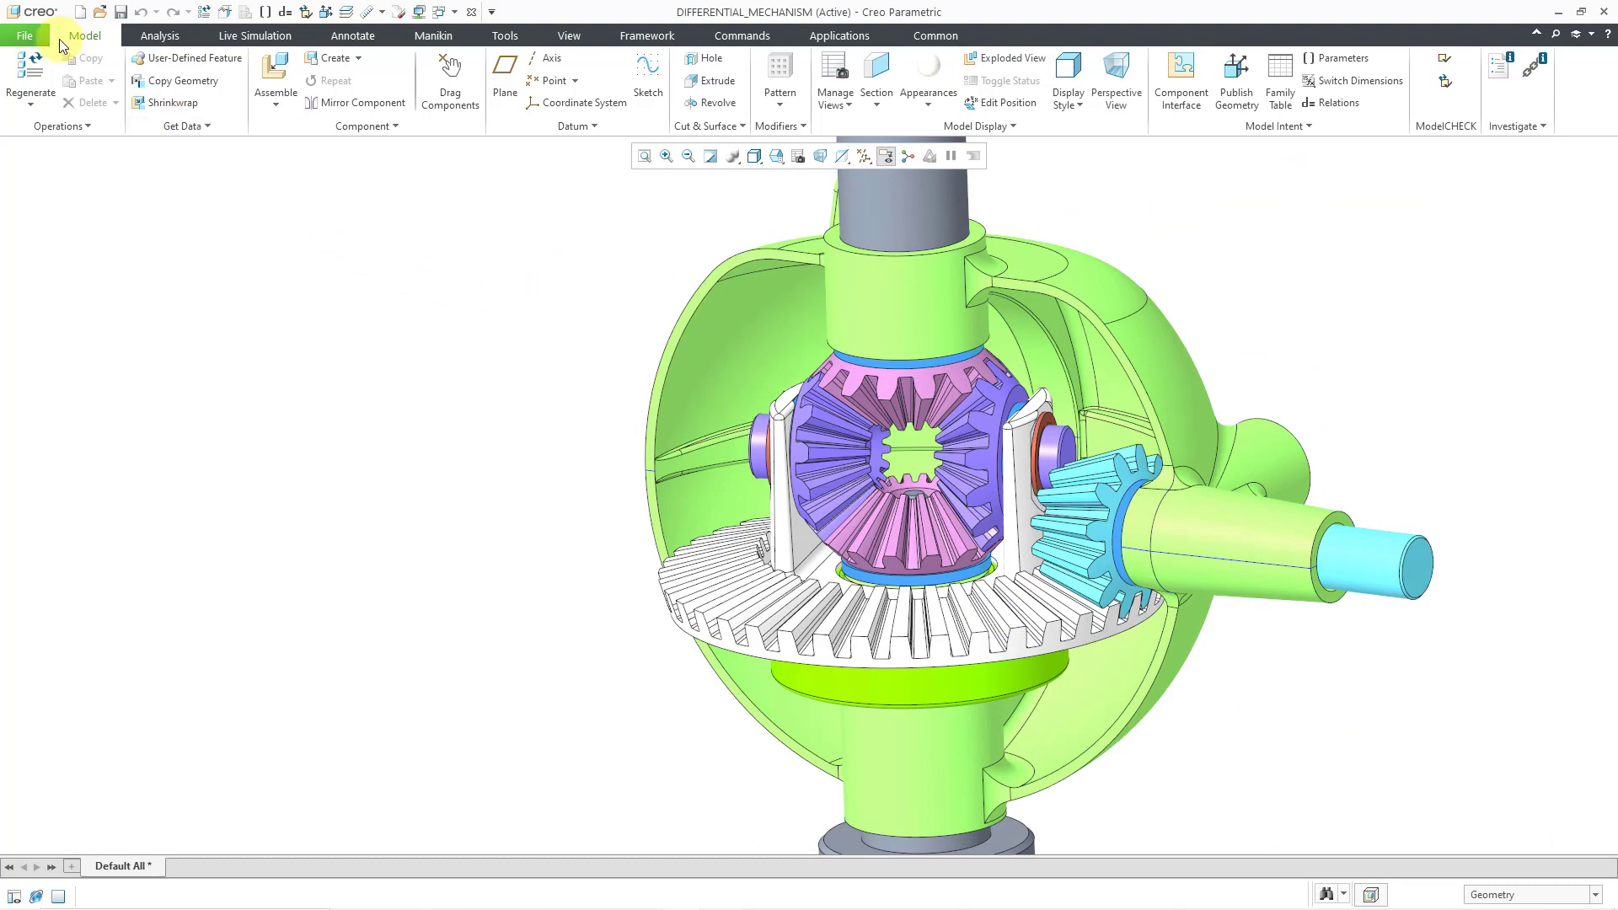
pyautogui.click(32, 37)
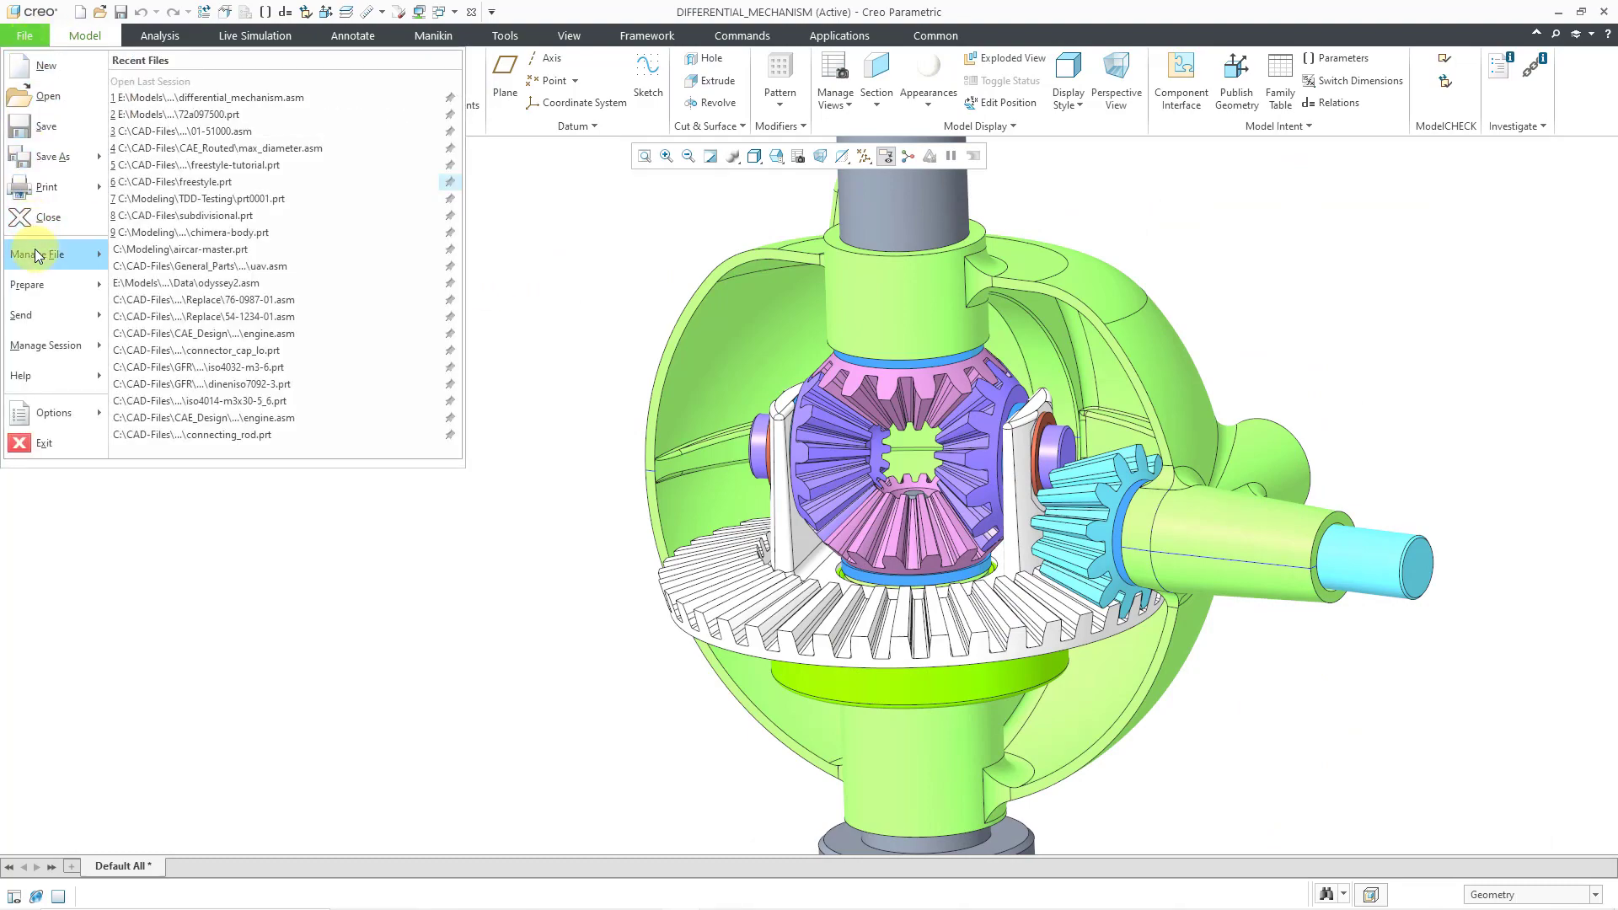
pyautogui.moveTo(37, 255)
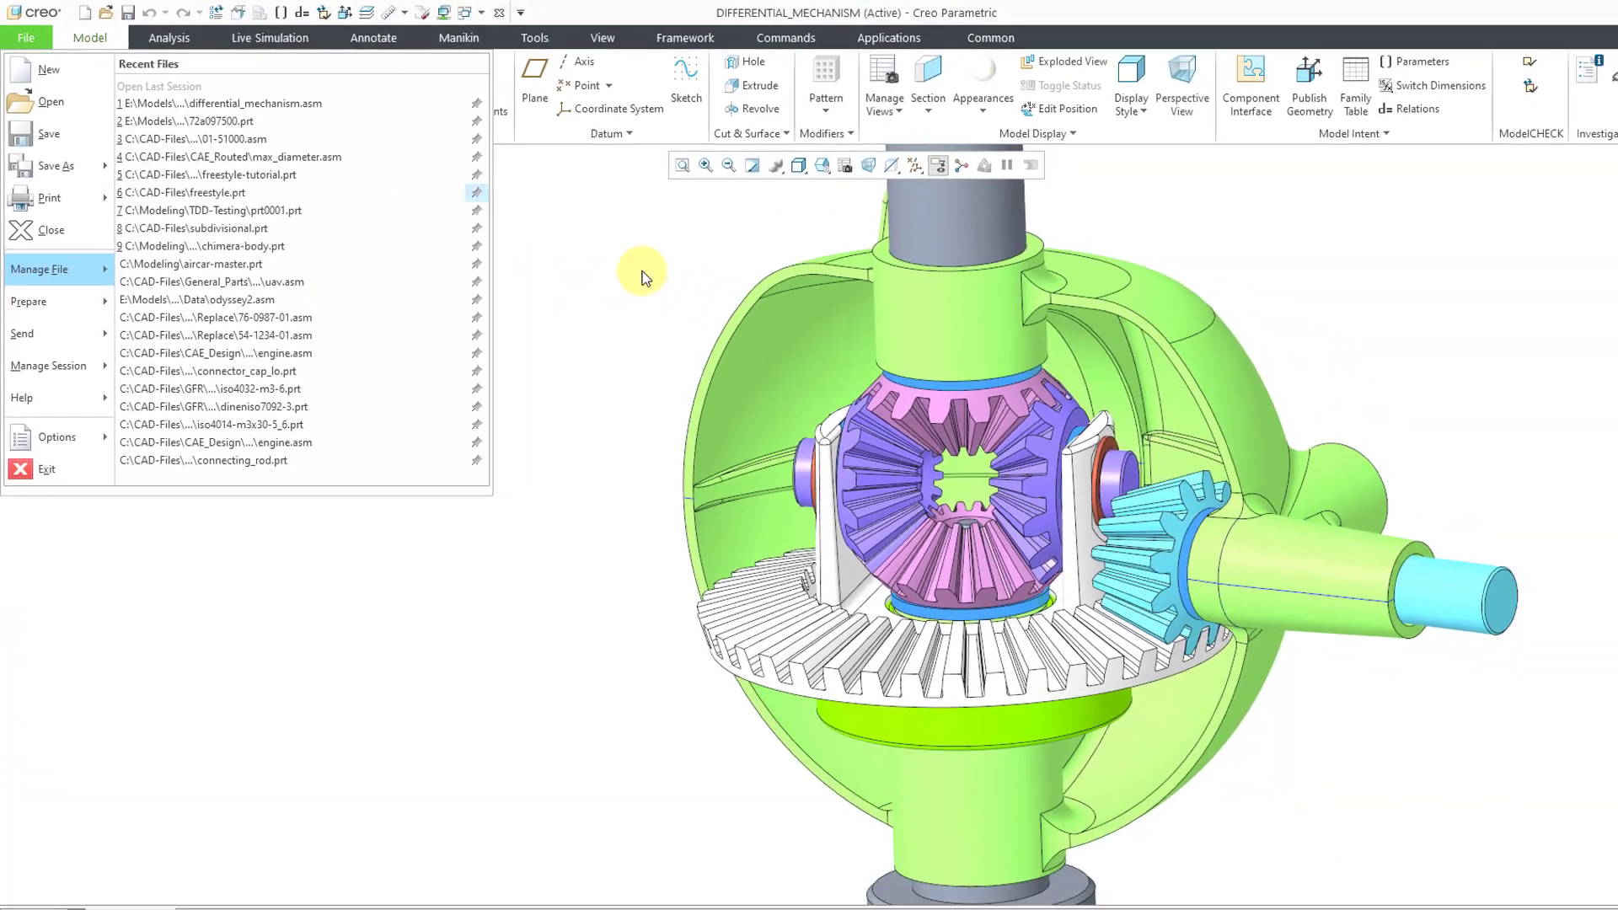
pyautogui.click(1058, 448)
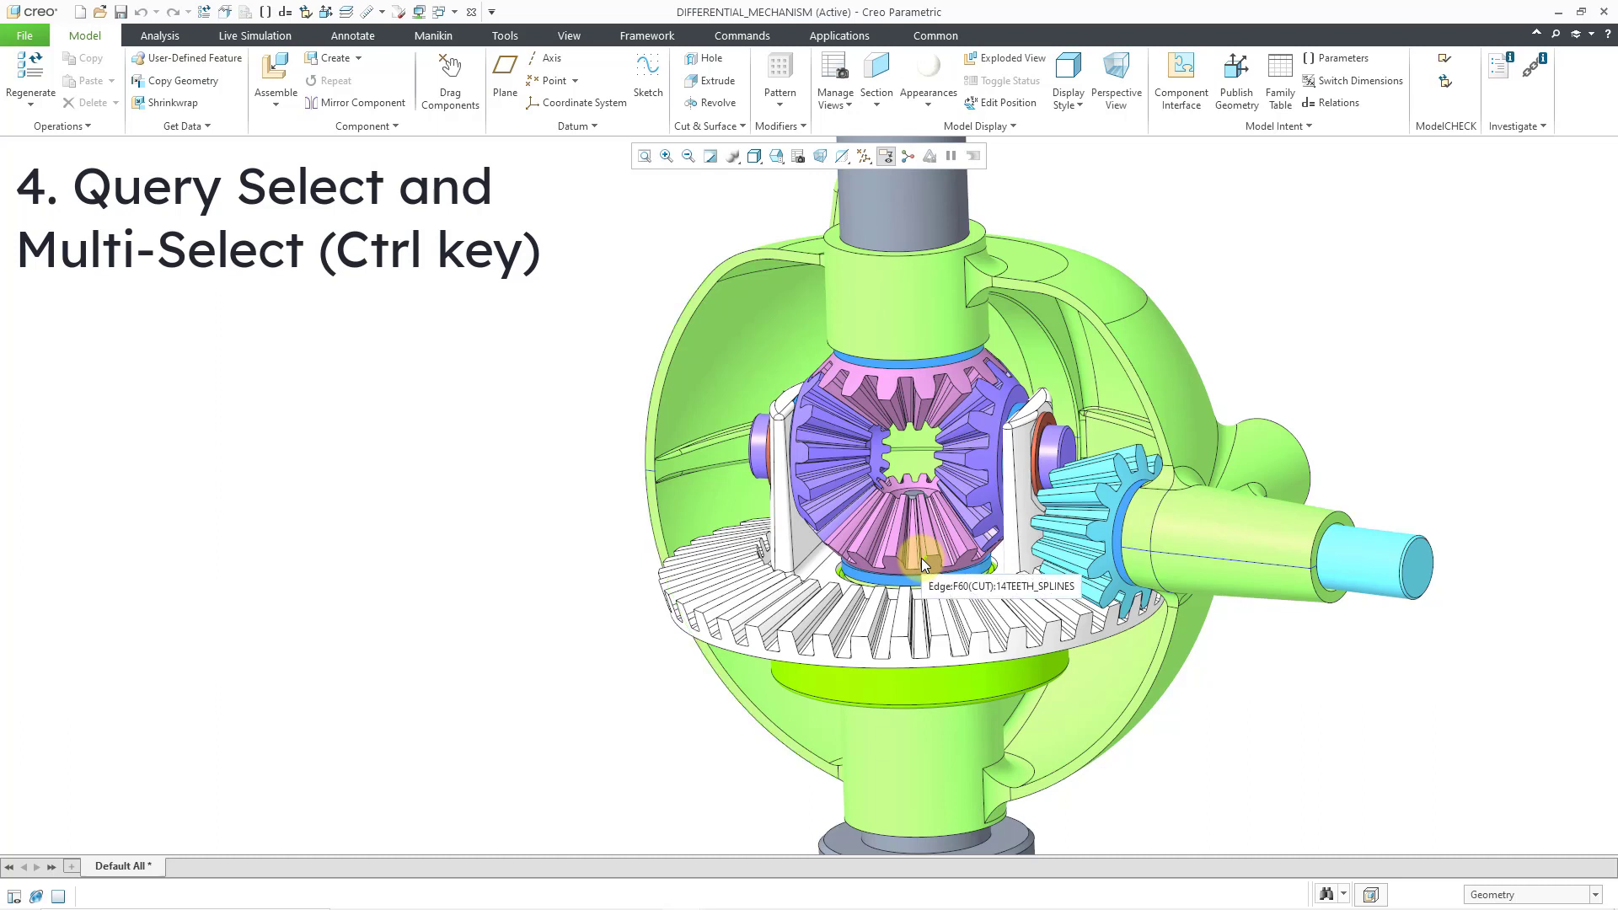
# Set the selection filter to Part and query-select through the overlapping differential parts
pyautogui.click(1535, 898)
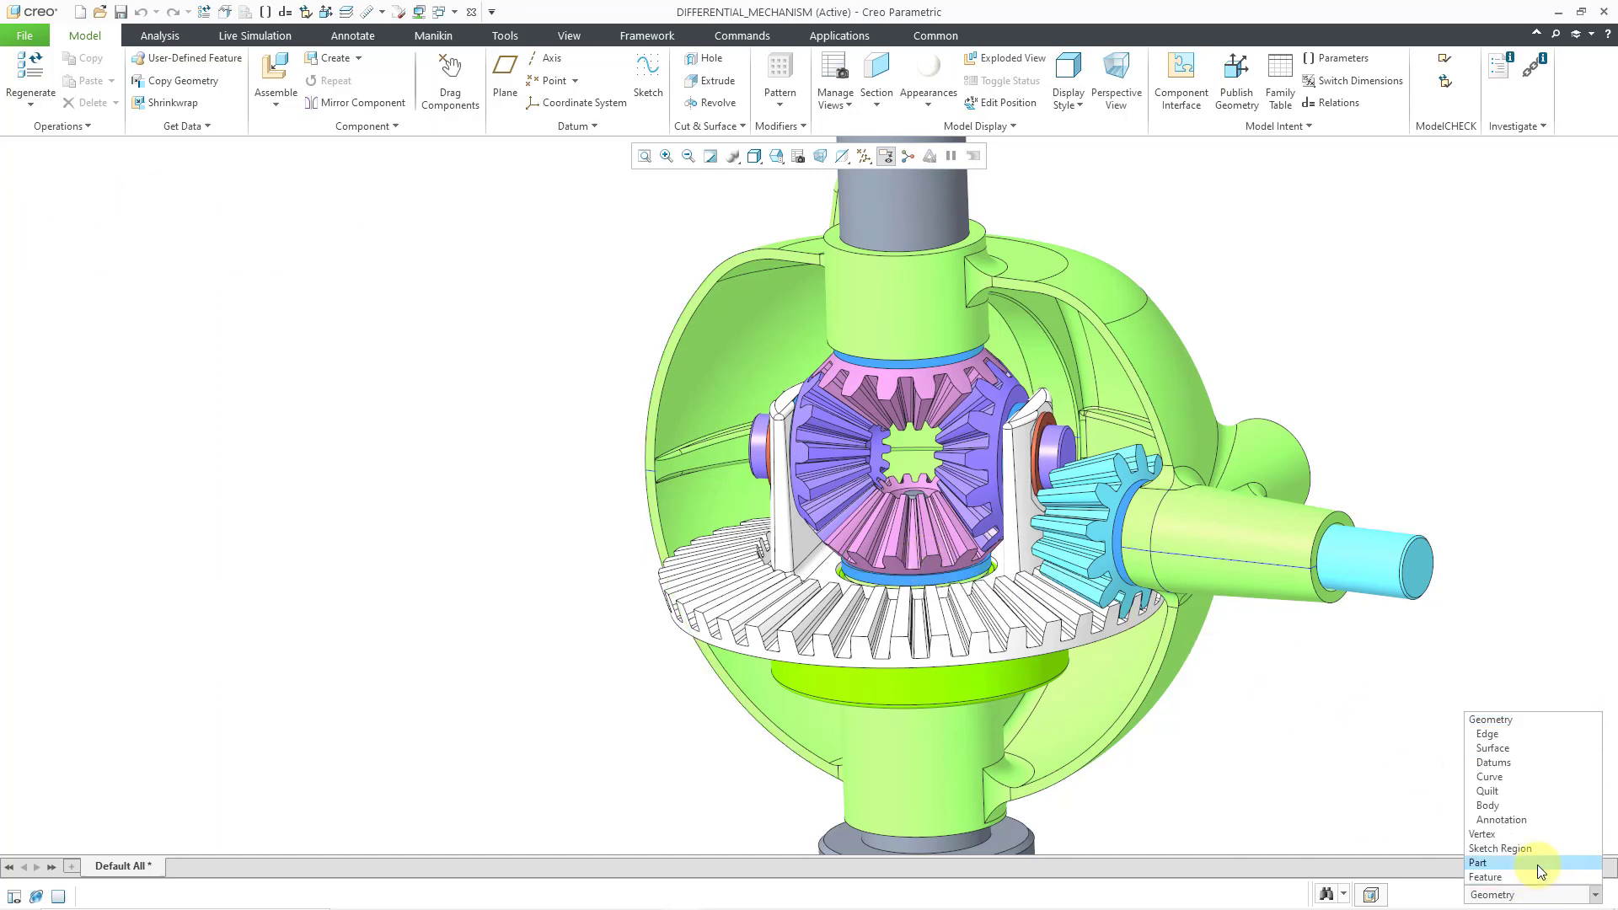
pyautogui.click(1538, 865)
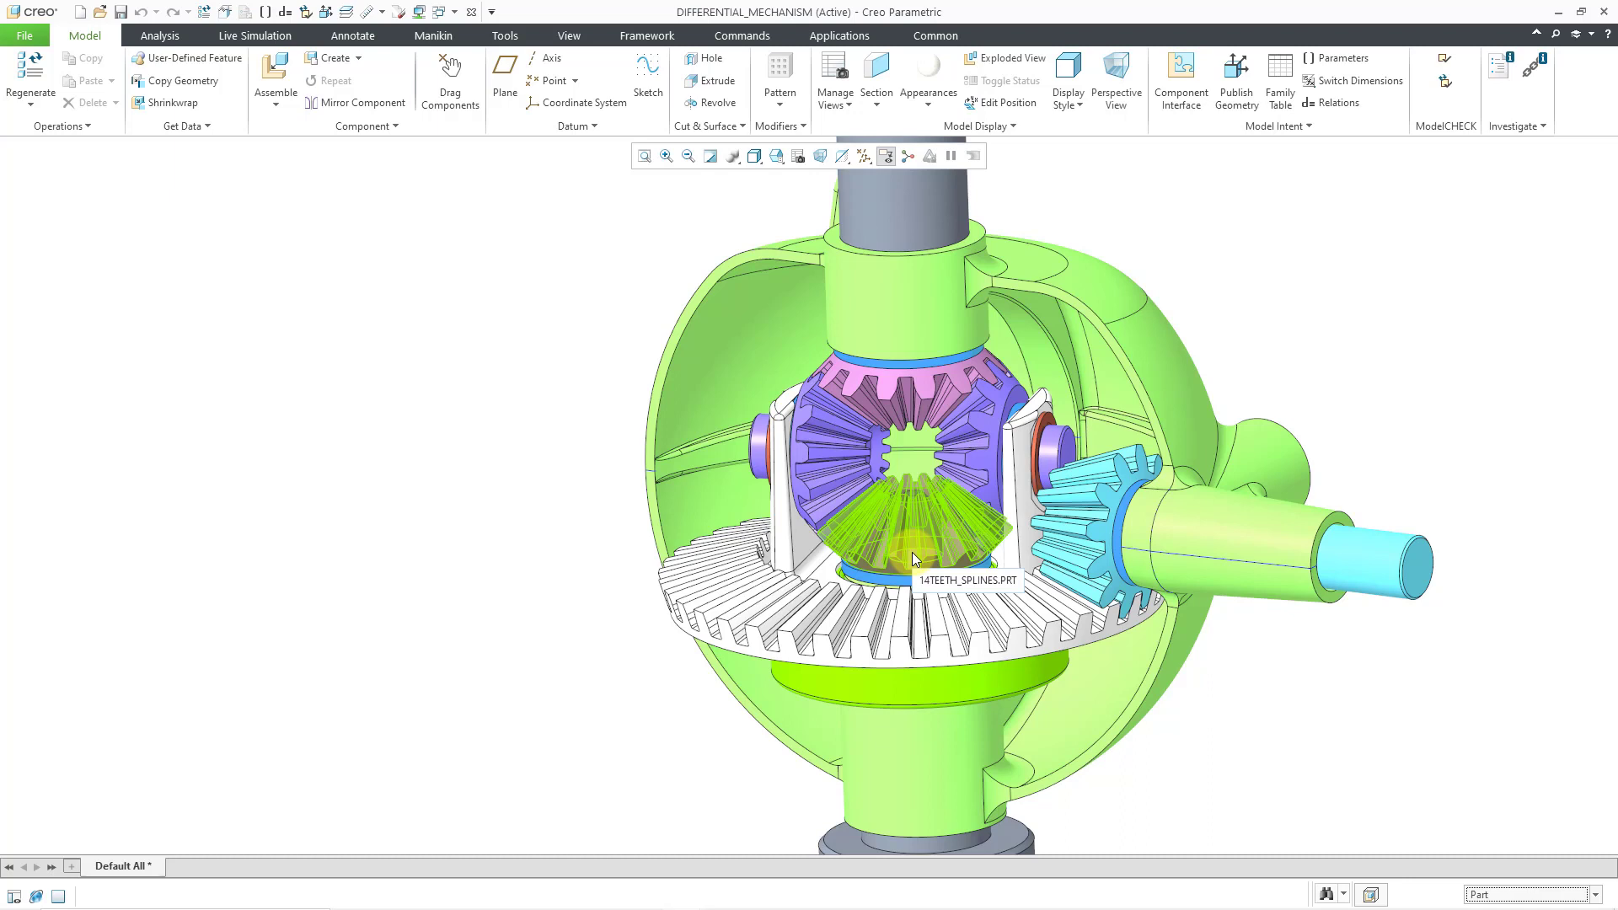
pyautogui.rightClick(912, 553)
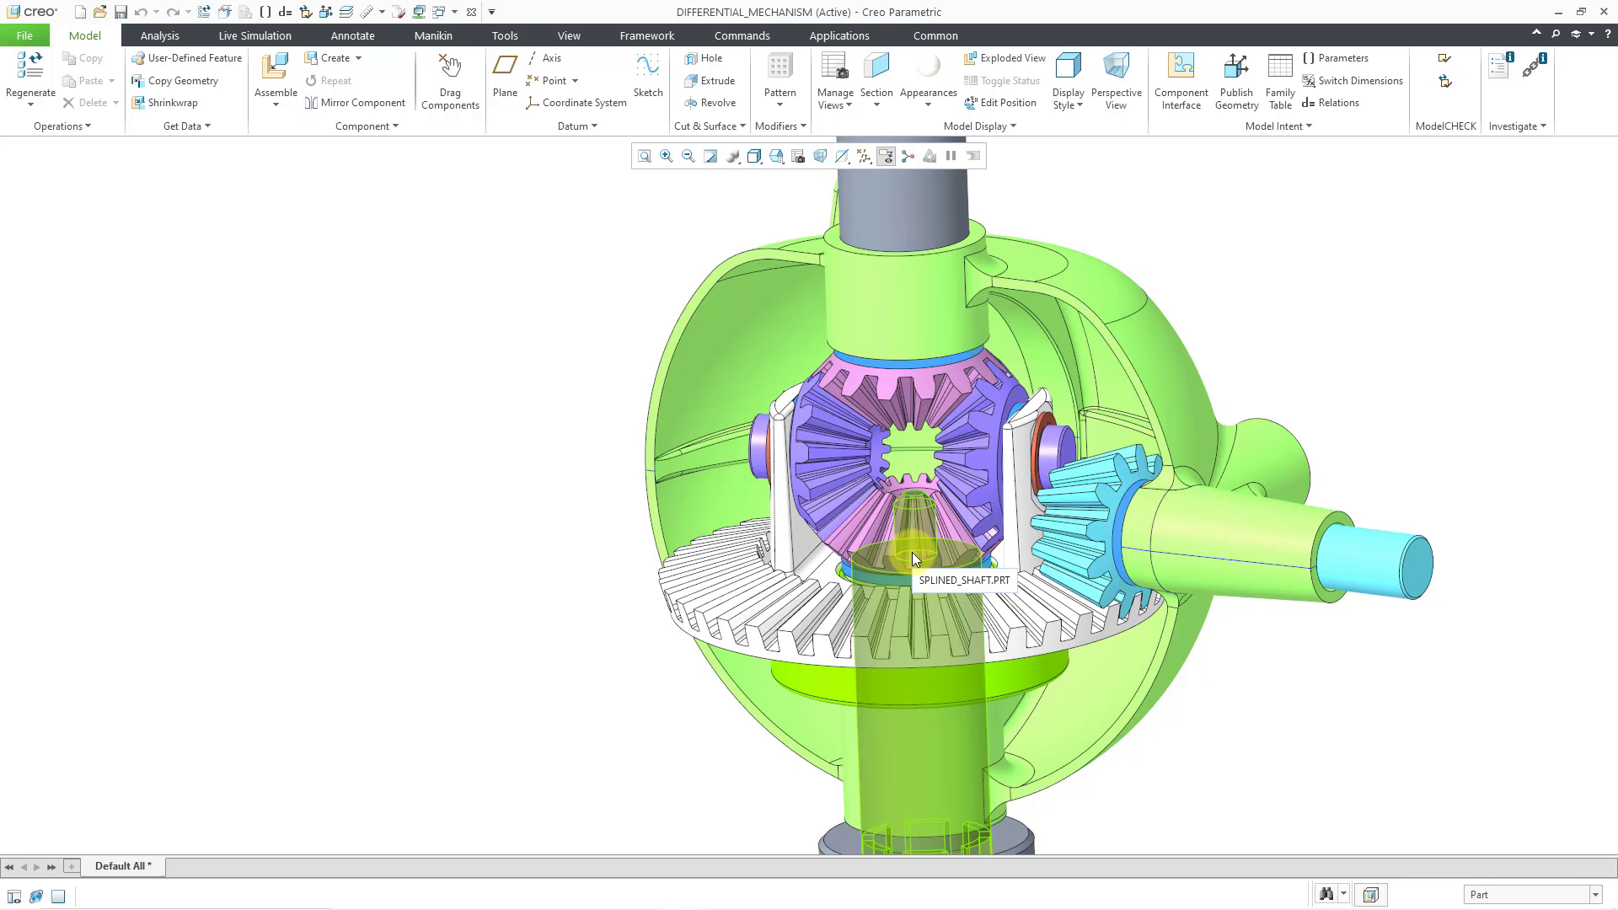
pyautogui.rightClick(912, 553)
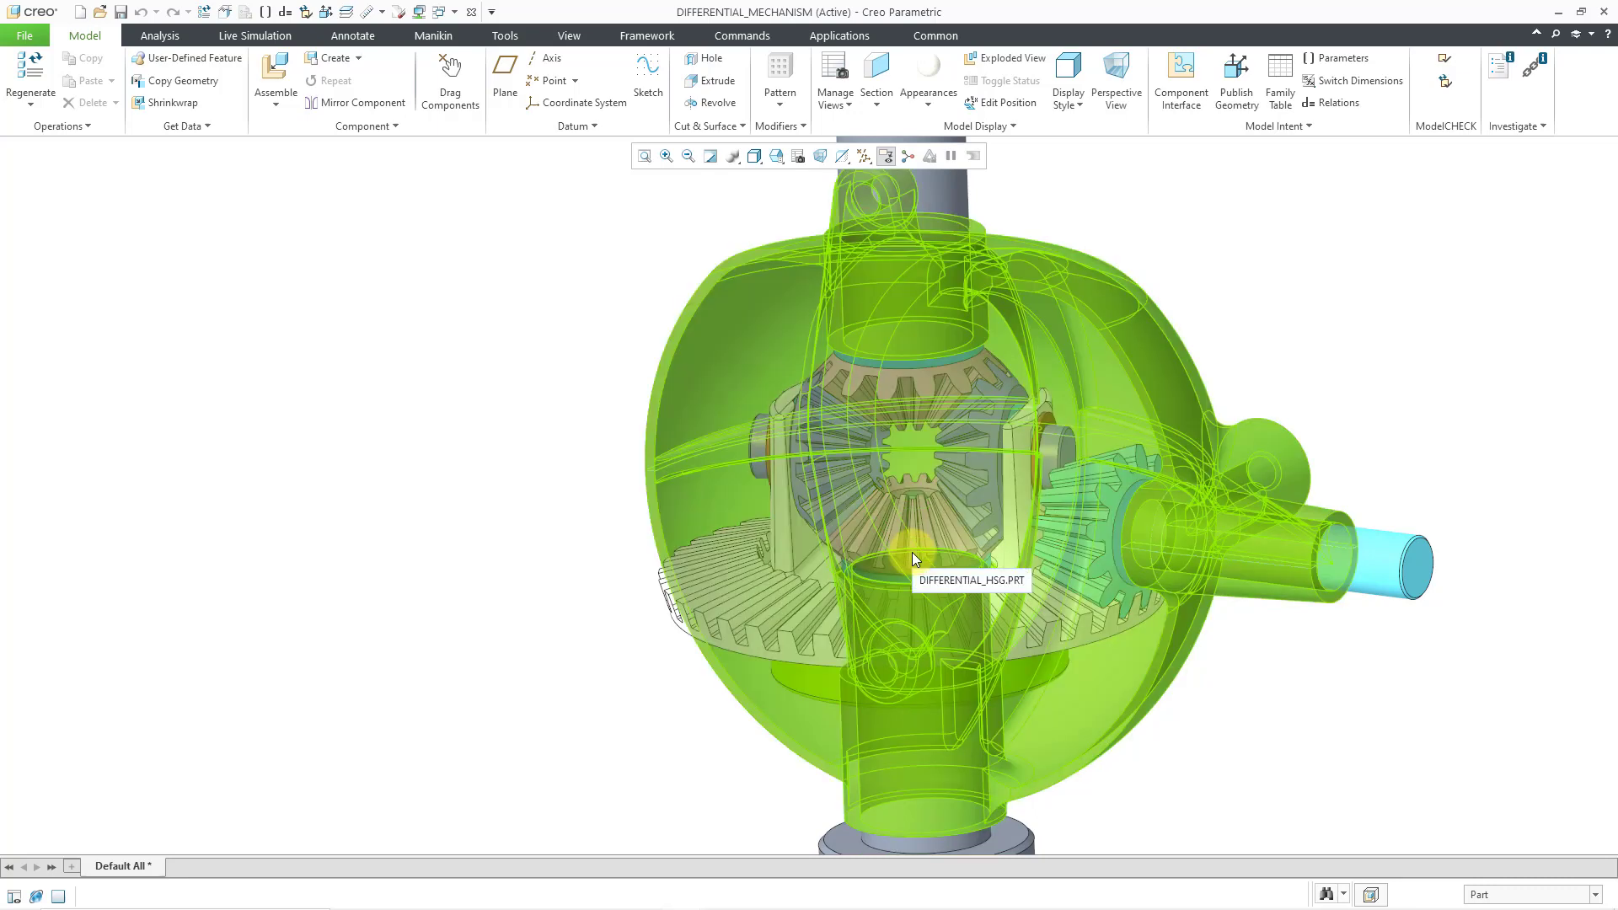
pyautogui.rightClick(912, 553)
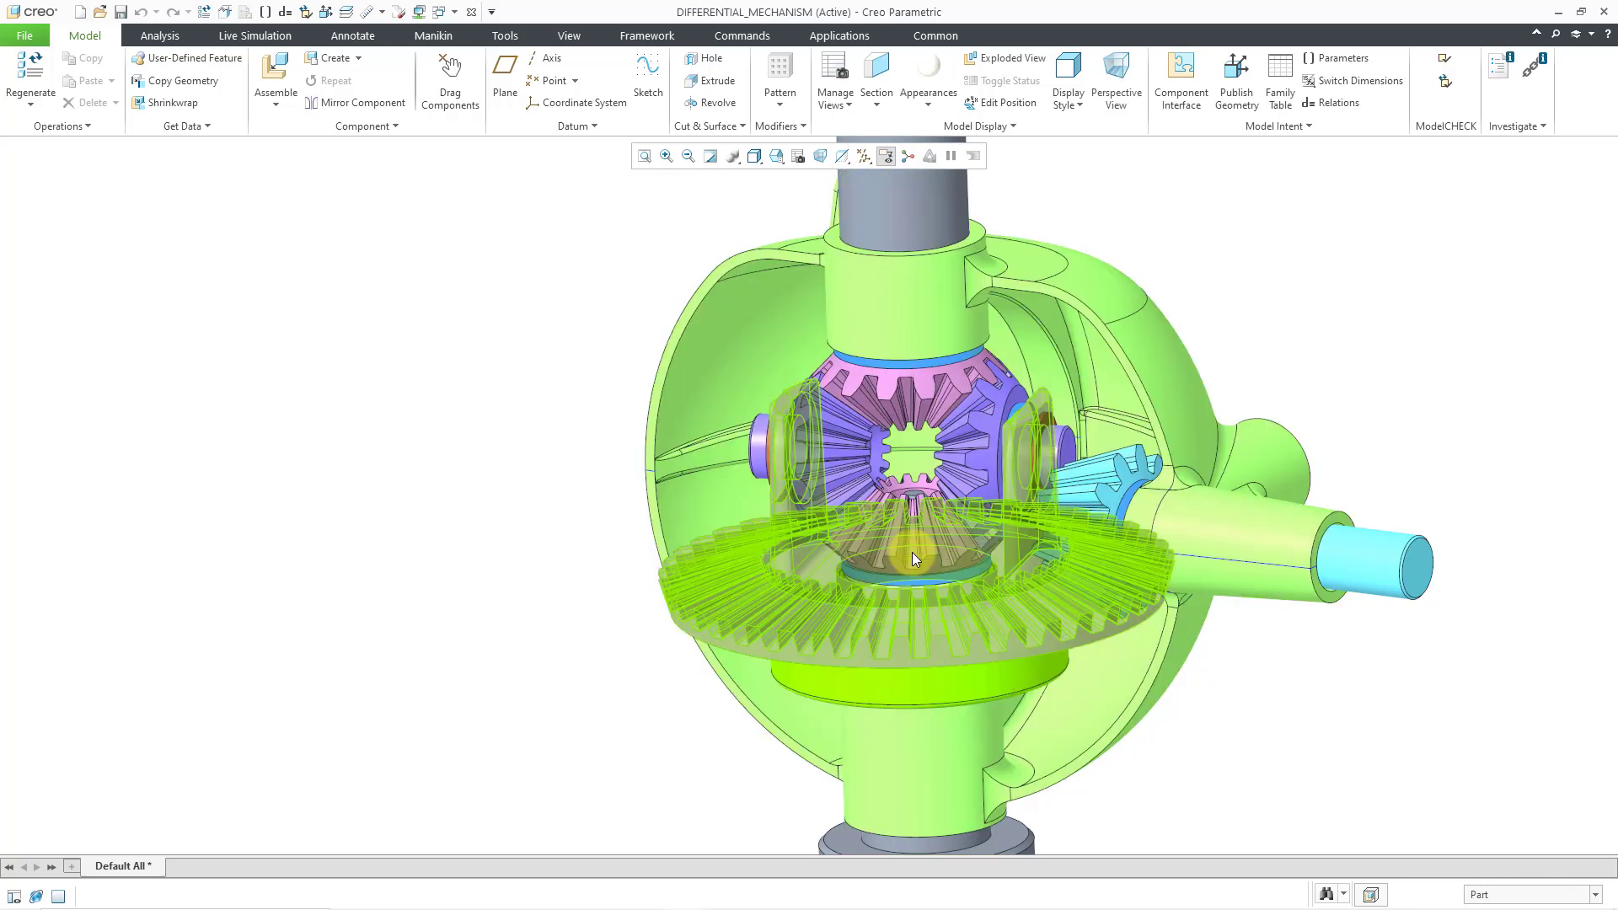
pyautogui.rightClick(912, 553)
pyautogui.rightClick(912, 553)
pyautogui.rightClick(912, 553)
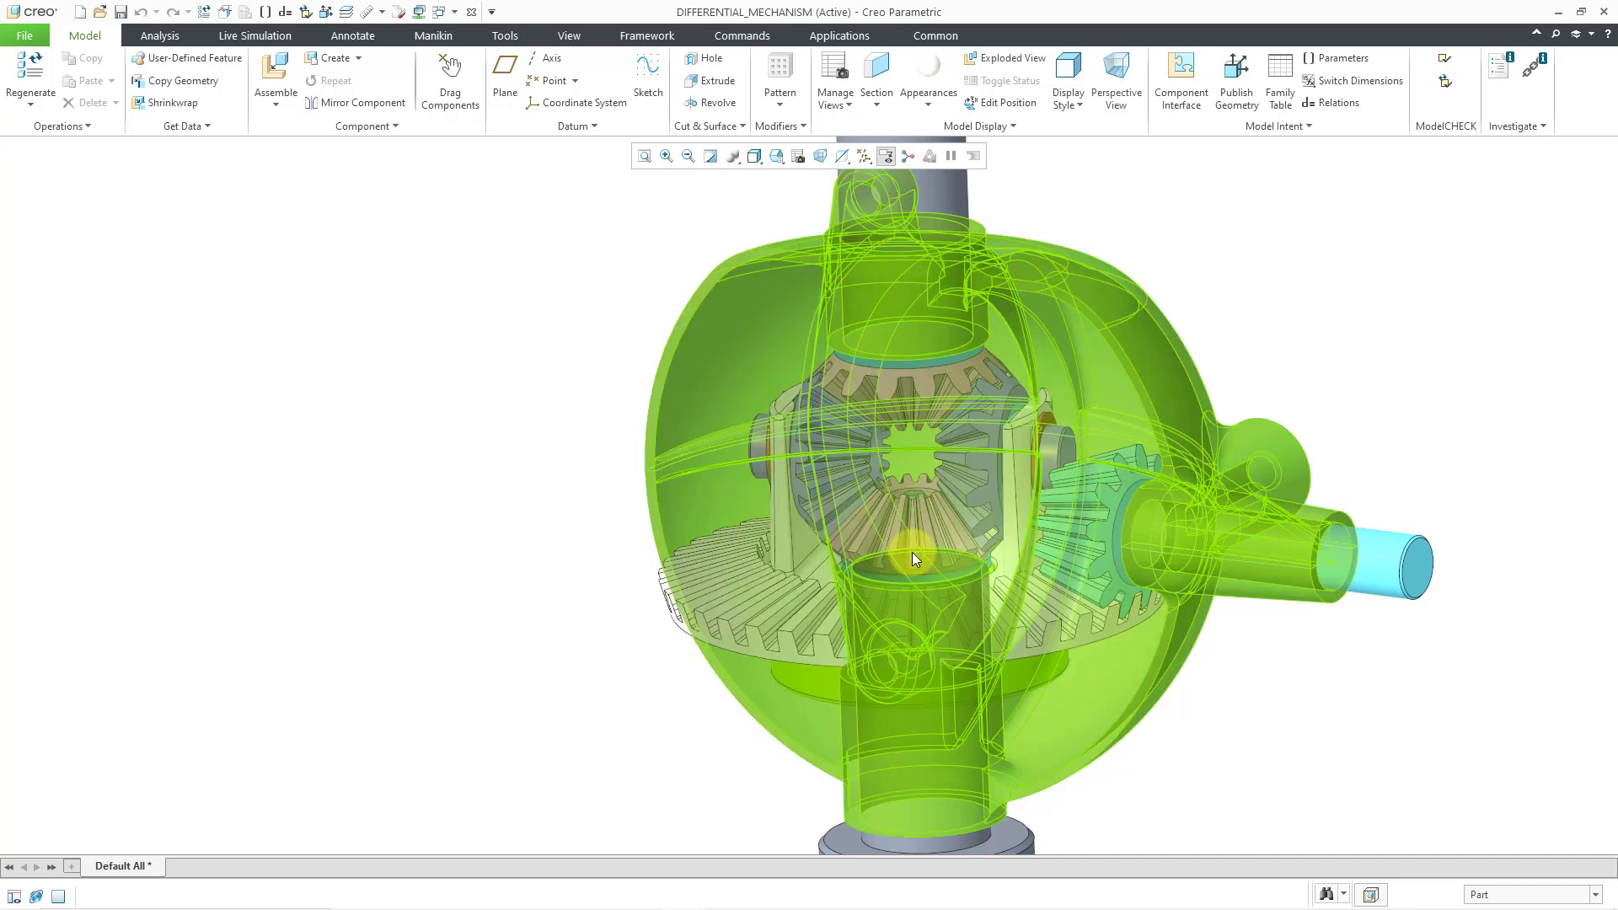
# Cycle the preselection back to the 40TEETH ring gear and select it
pyautogui.rightClick(912, 553)
pyautogui.rightClick(912, 553)
pyautogui.rightClick(912, 553)
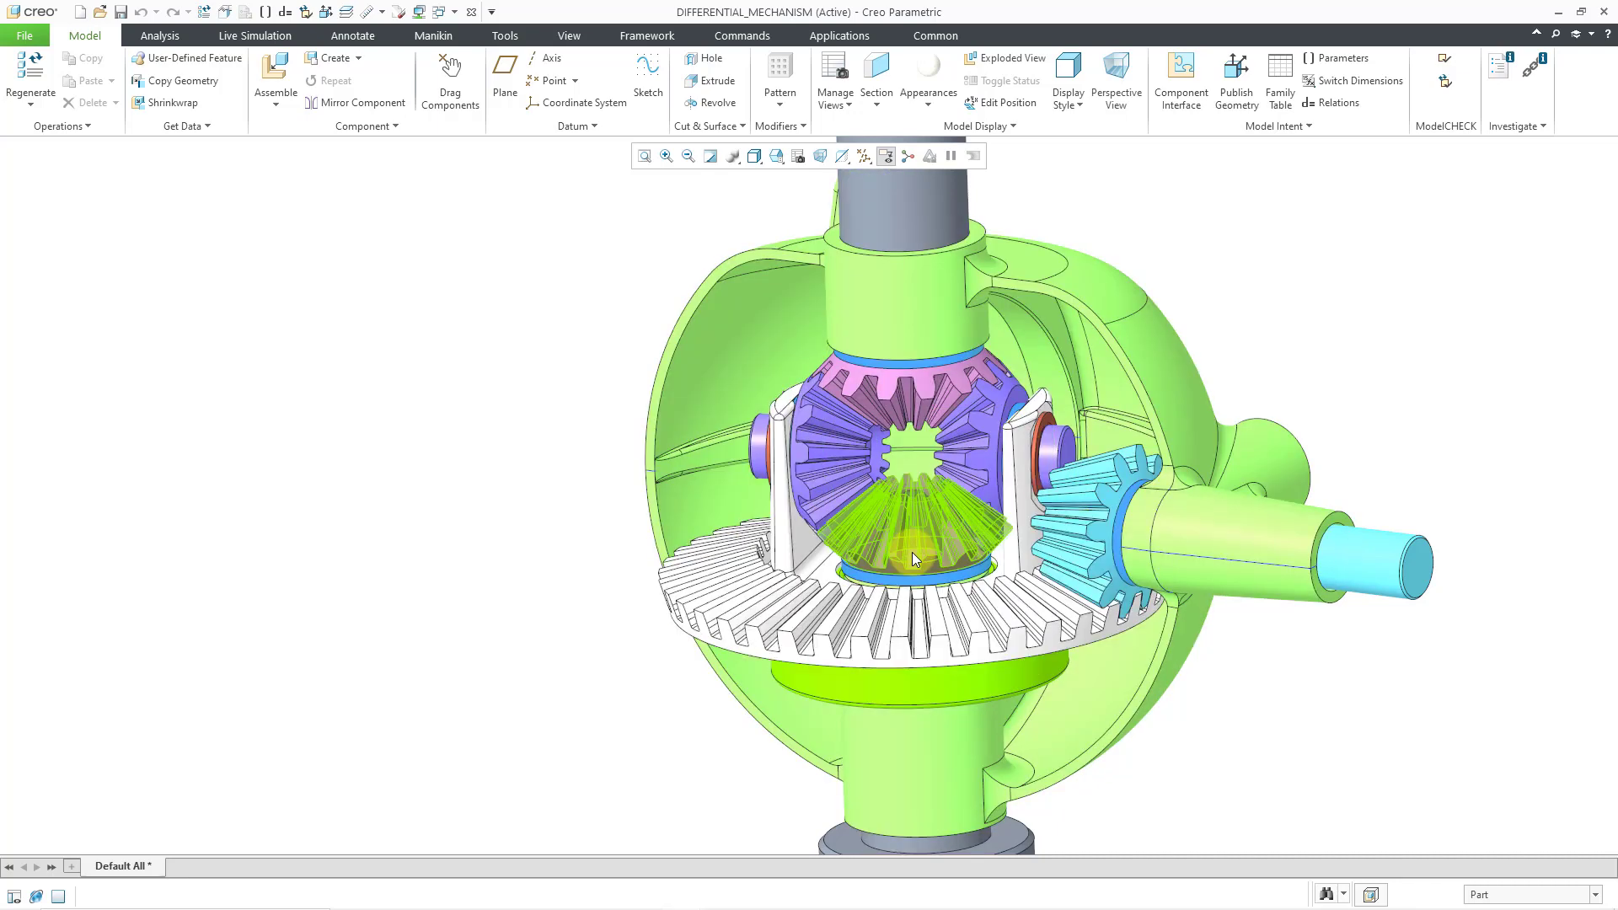
pyautogui.rightClick(912, 553)
pyautogui.rightClick(912, 553)
pyautogui.rightClick(912, 553)
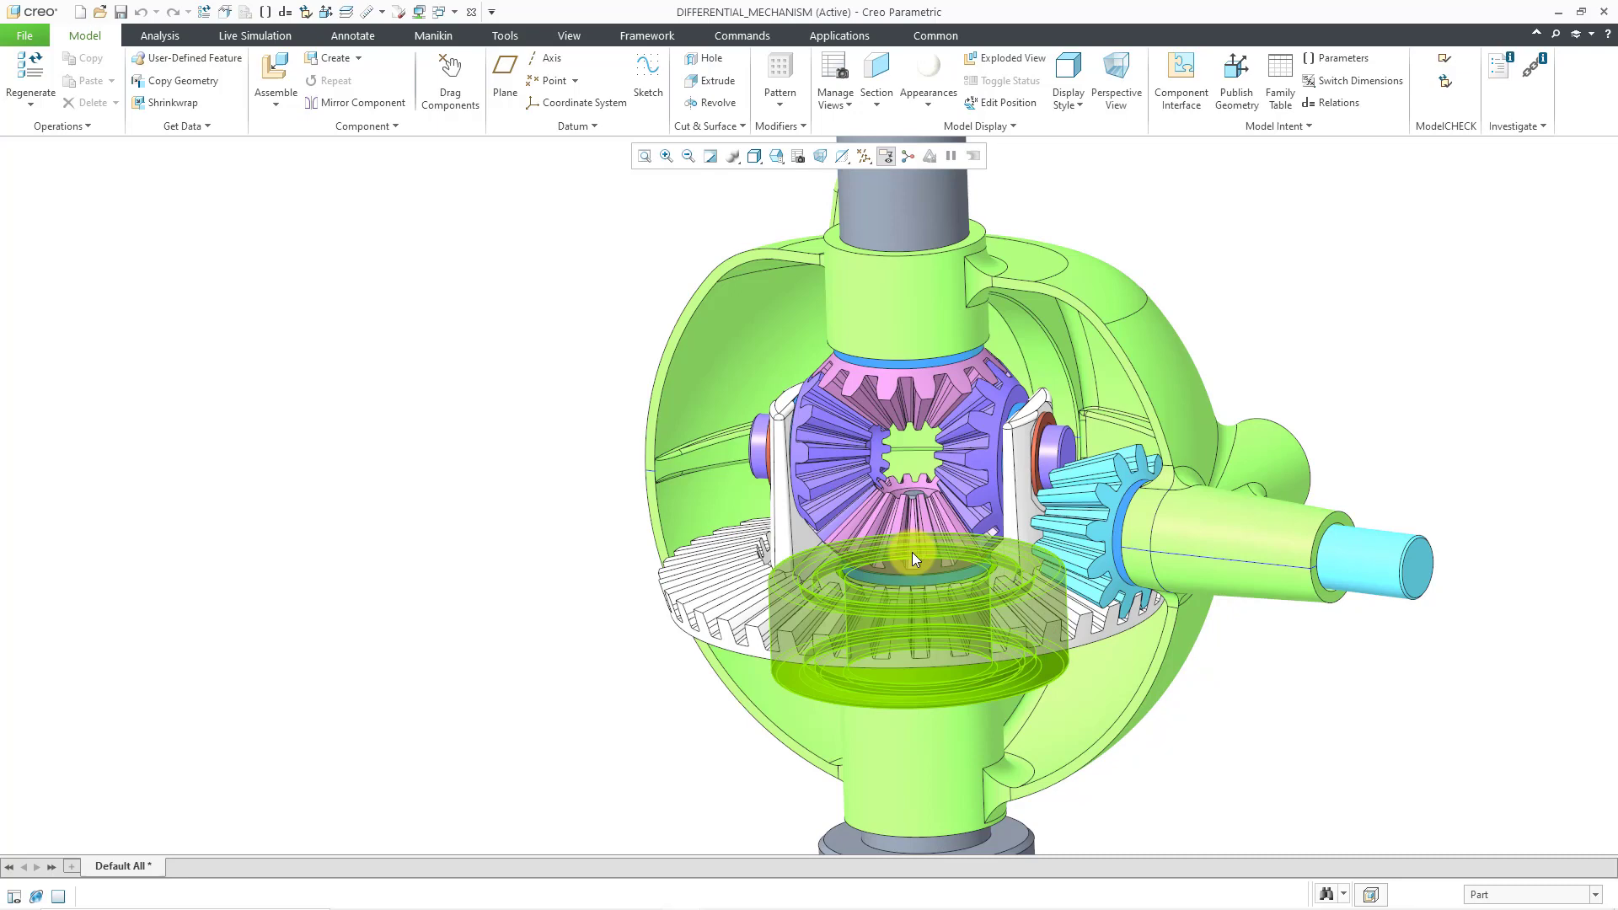
pyautogui.rightClick(912, 553)
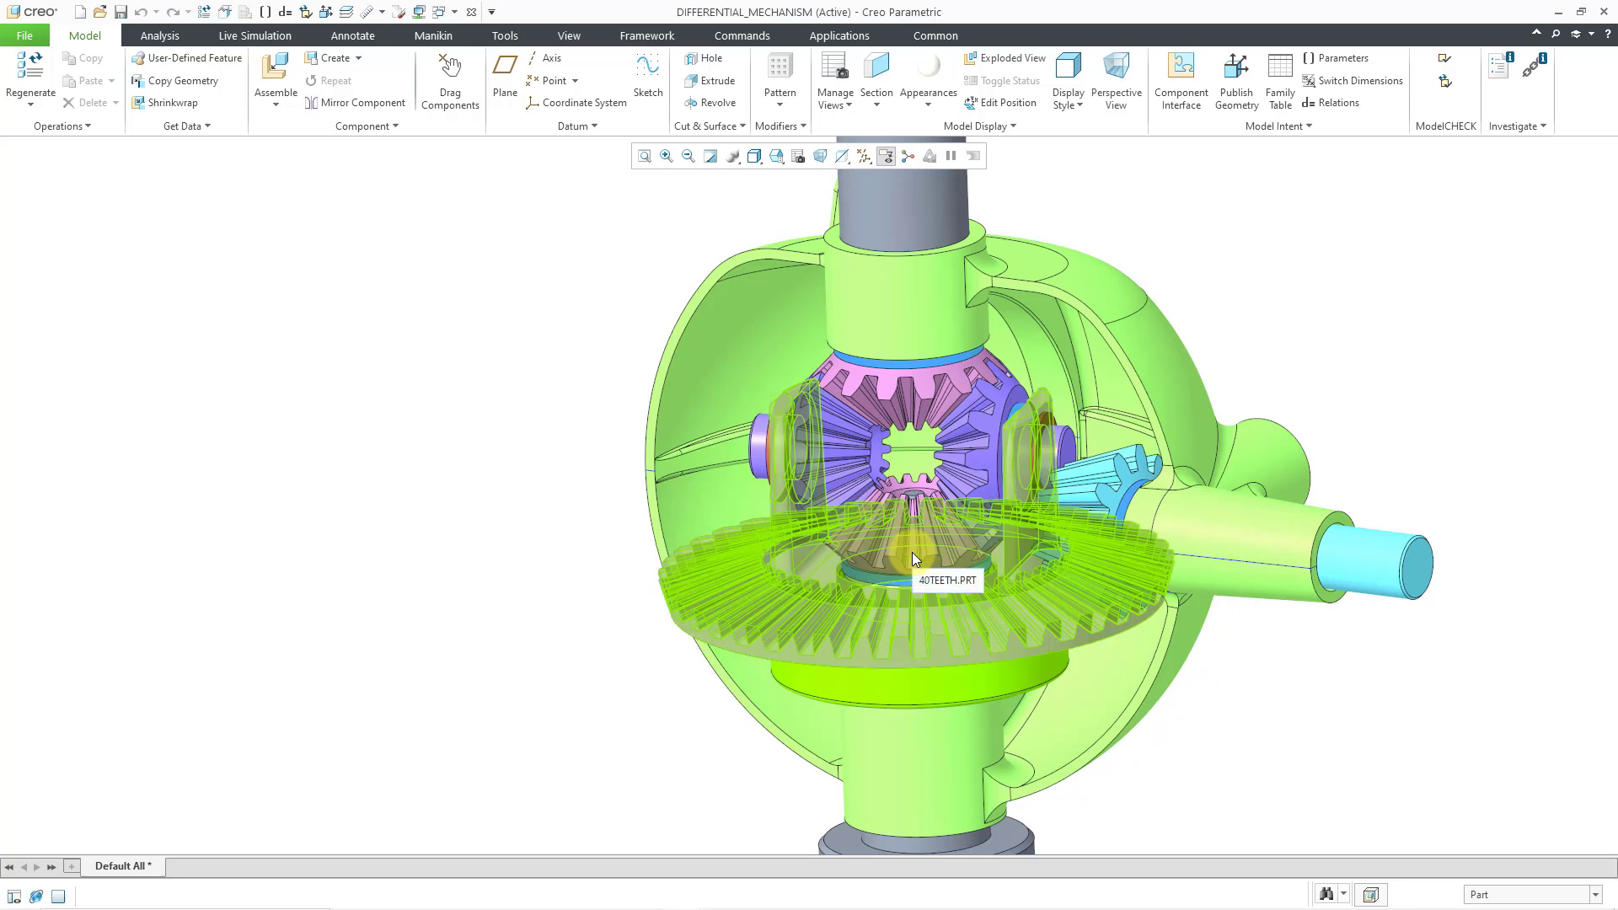
pyautogui.click(912, 553)
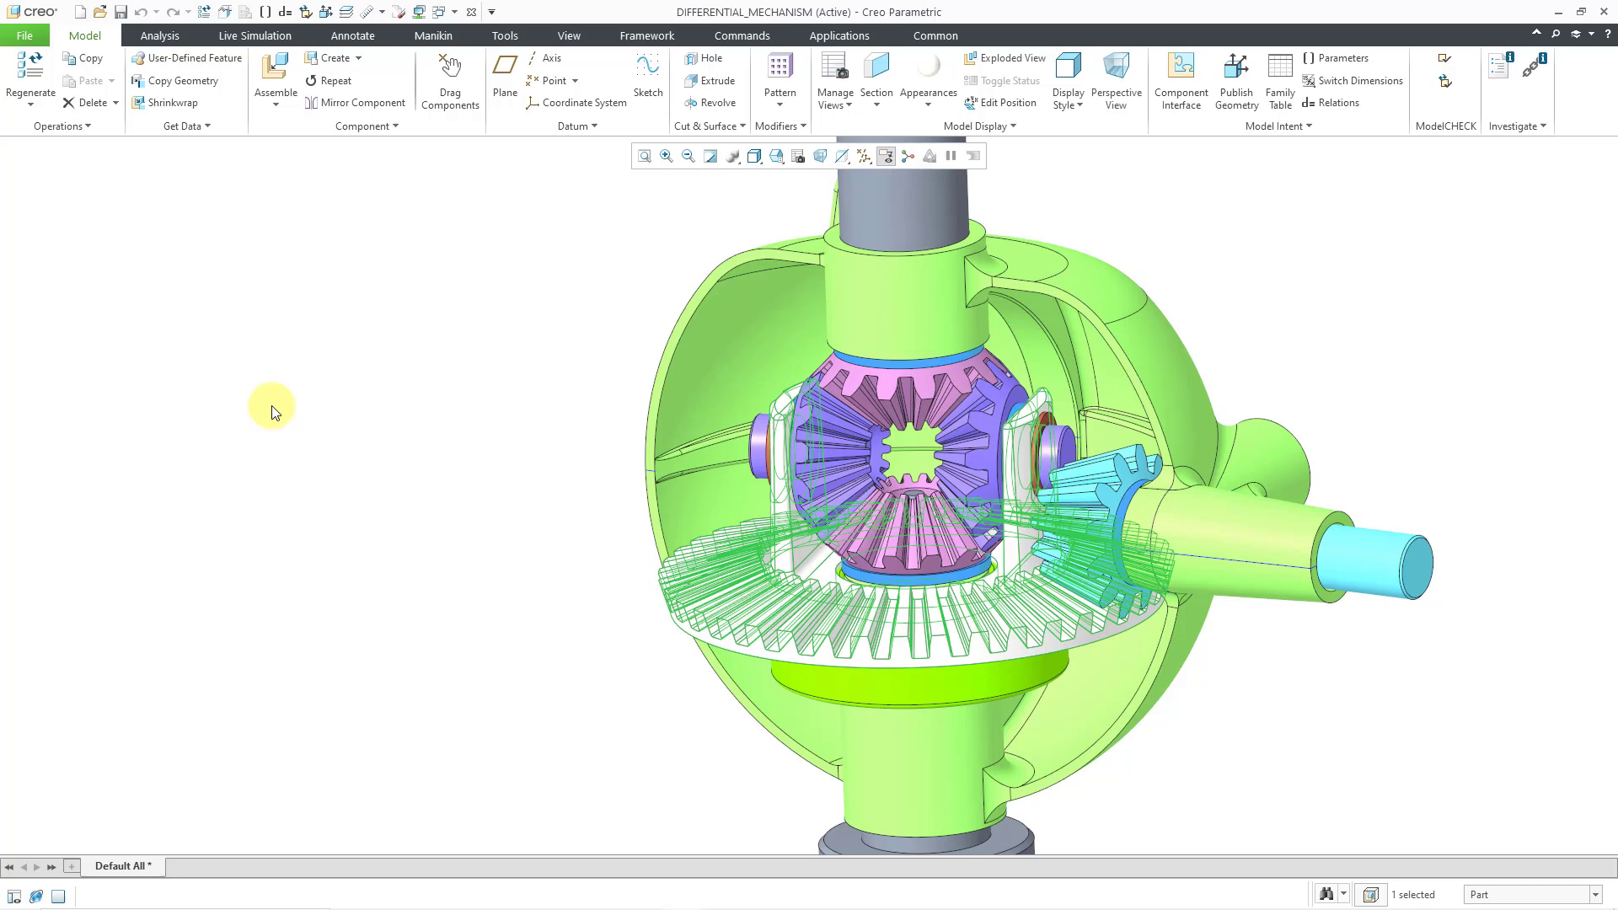
pyautogui.click(447, 18)
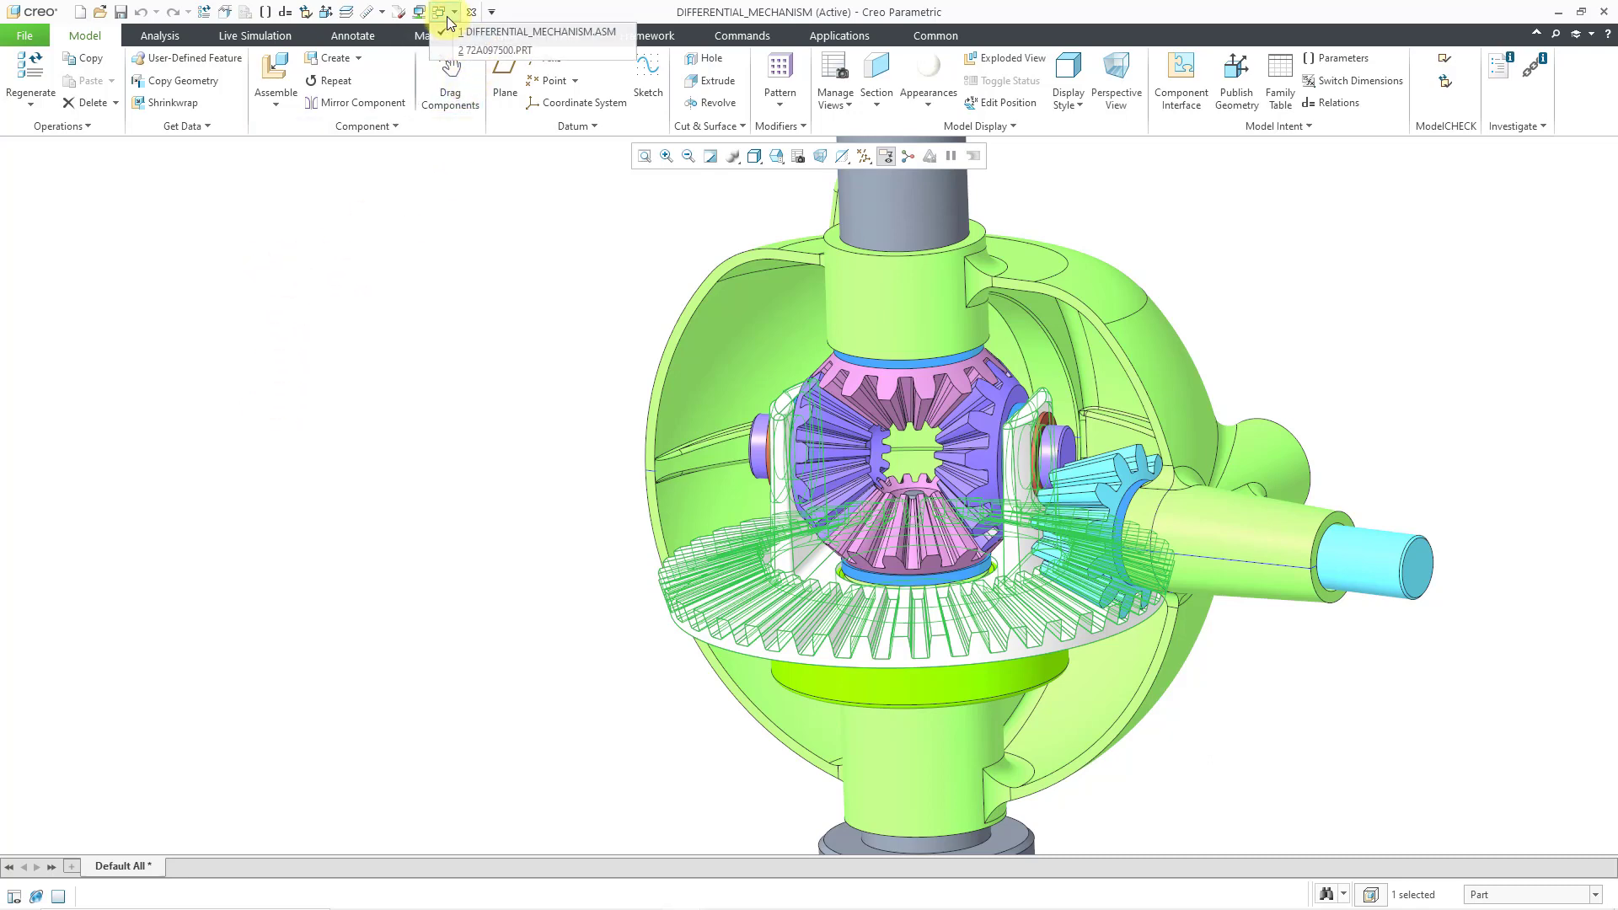
# Switch to the 72A097500.PRT window and start a Round feature on it
pyautogui.click(469, 50)
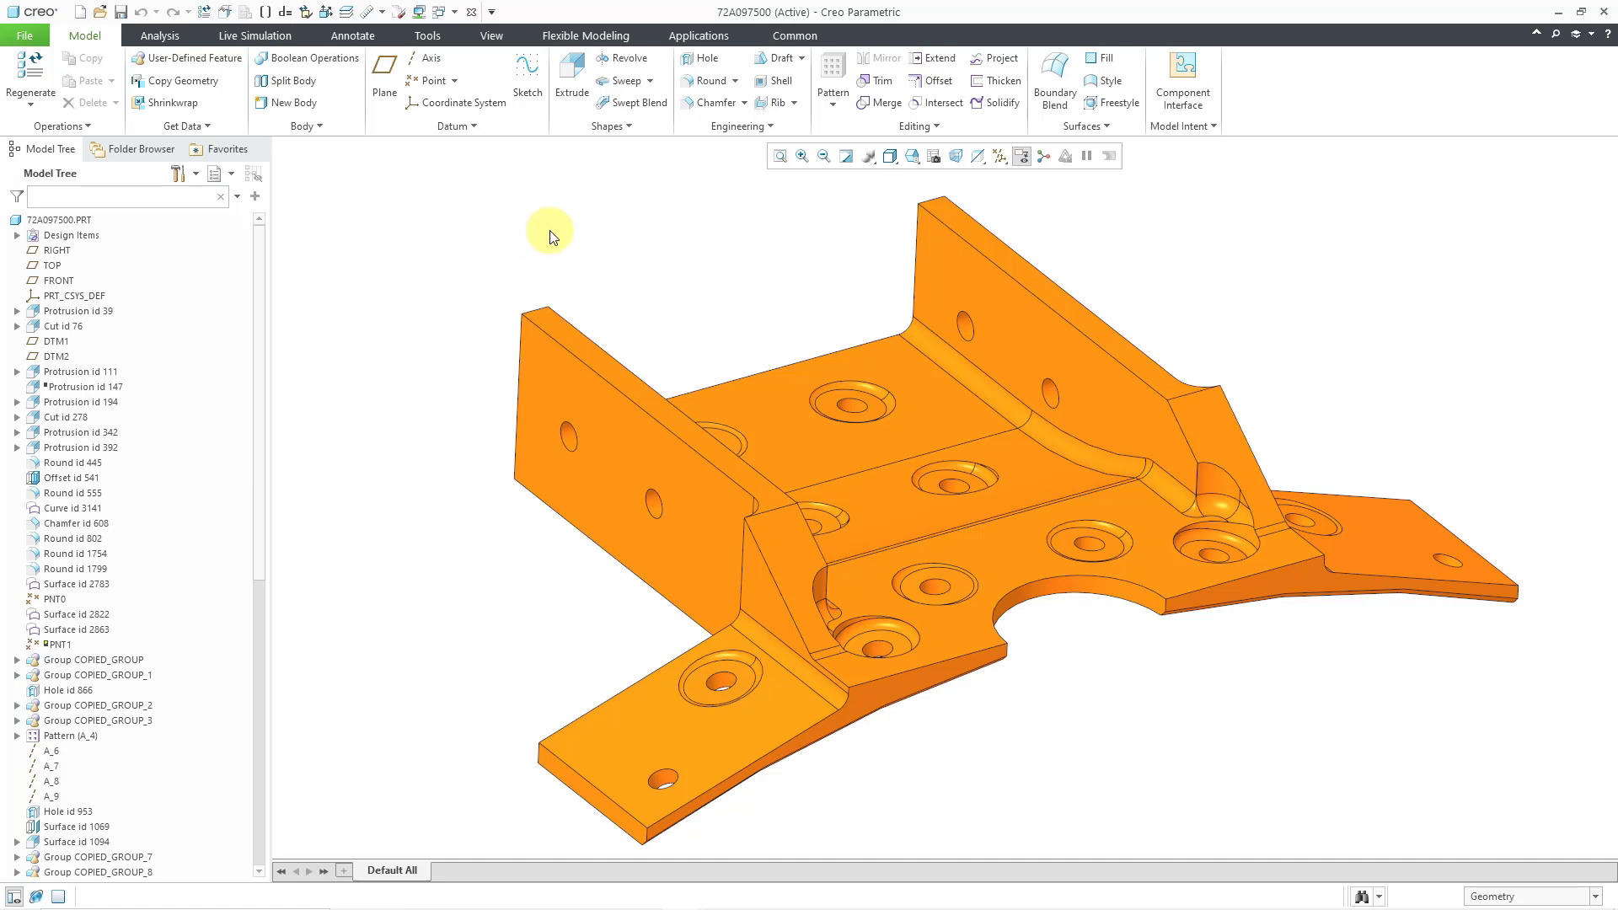
pyautogui.click(703, 82)
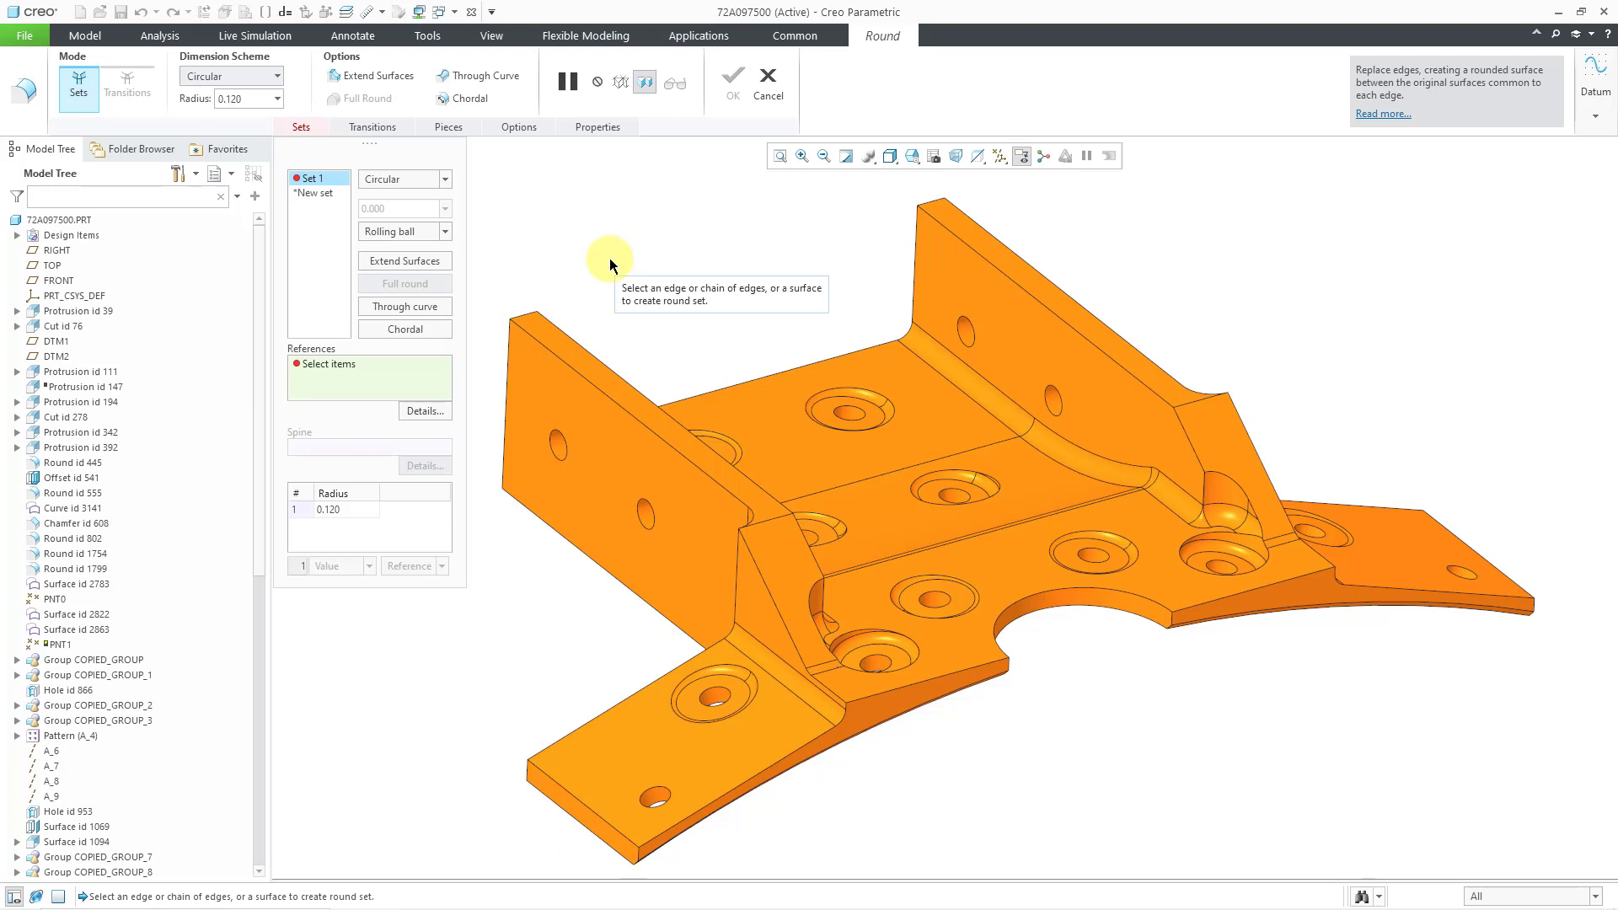
# Round the left flange corner at 0.281, then add the top and lower flange corners as Sets 2 and 3
pyautogui.click(525, 307)
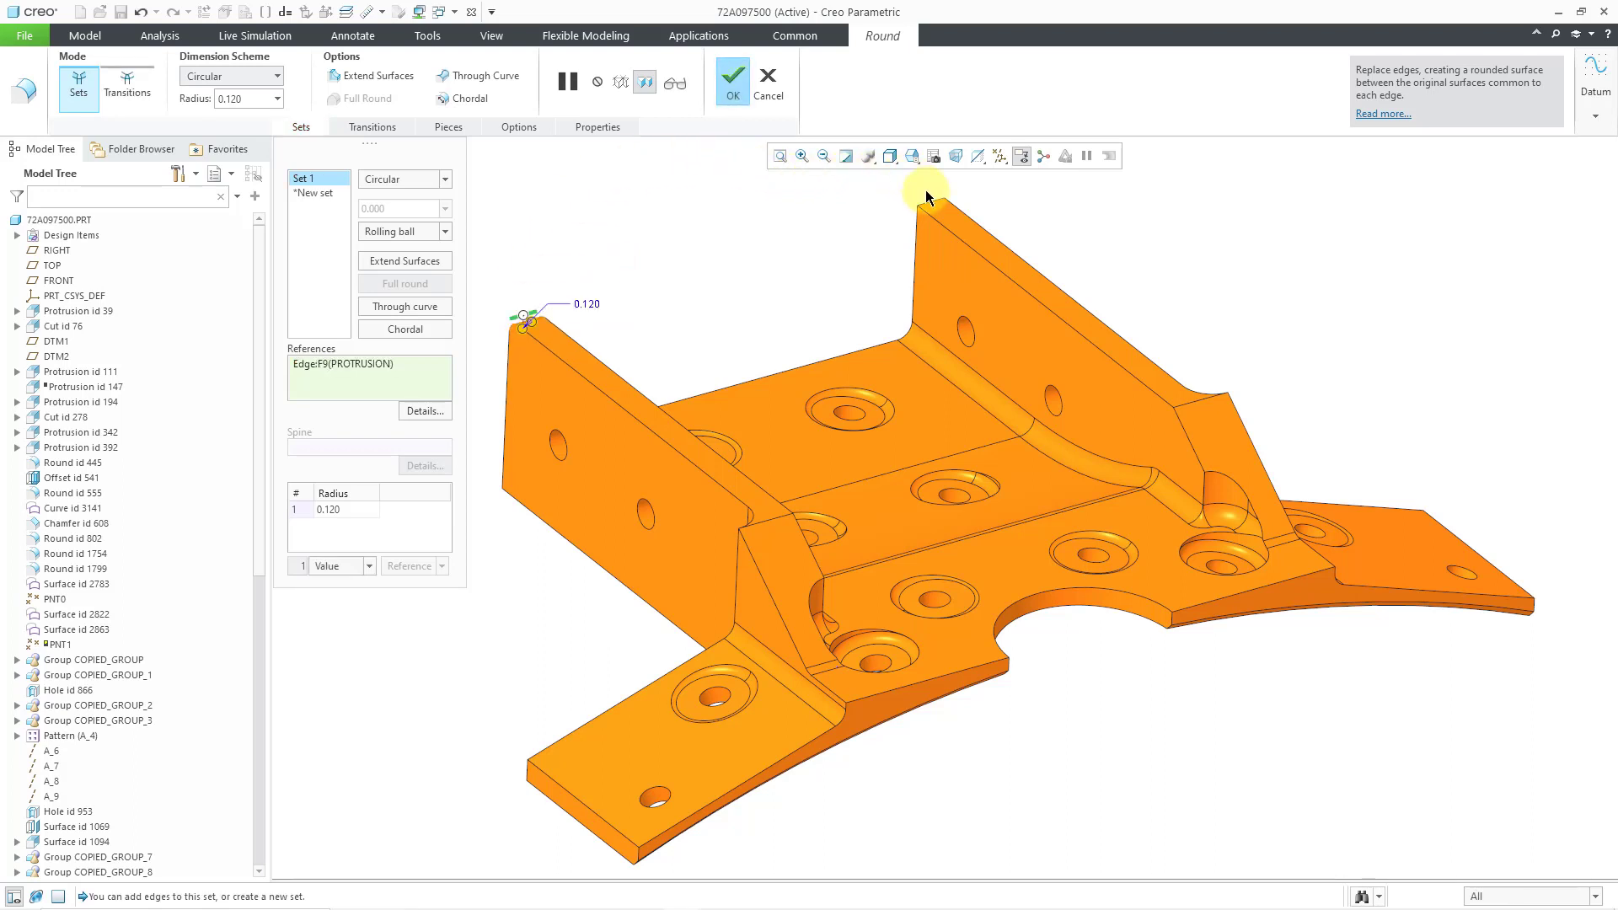
pyautogui.moveTo(531, 322); pyautogui.dragTo(546, 332)
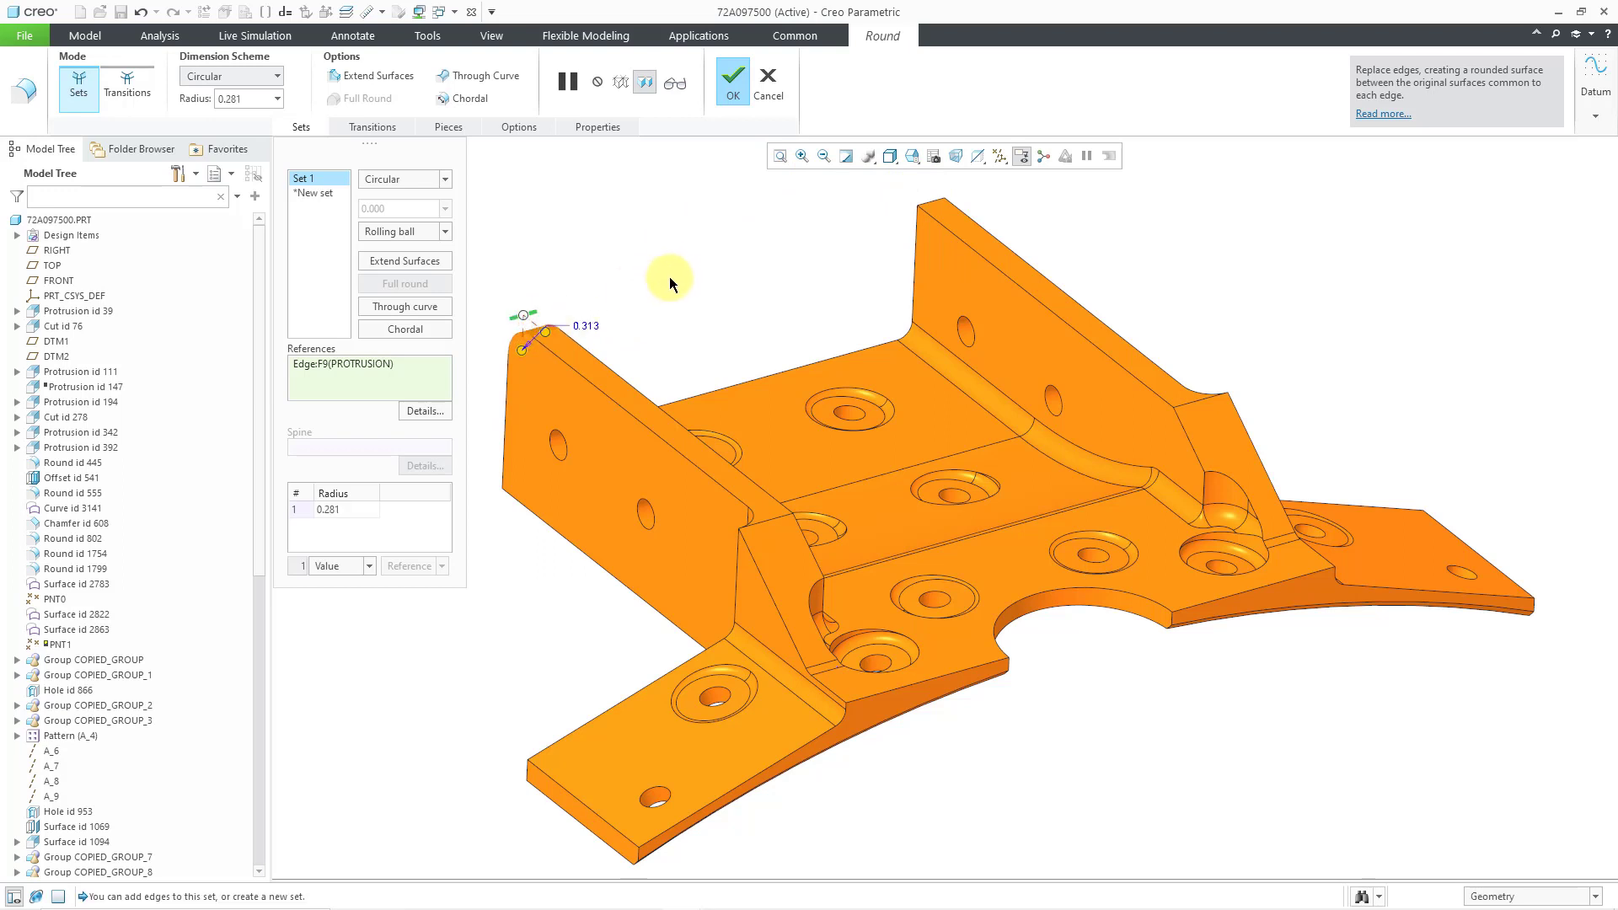
pyautogui.click(931, 205)
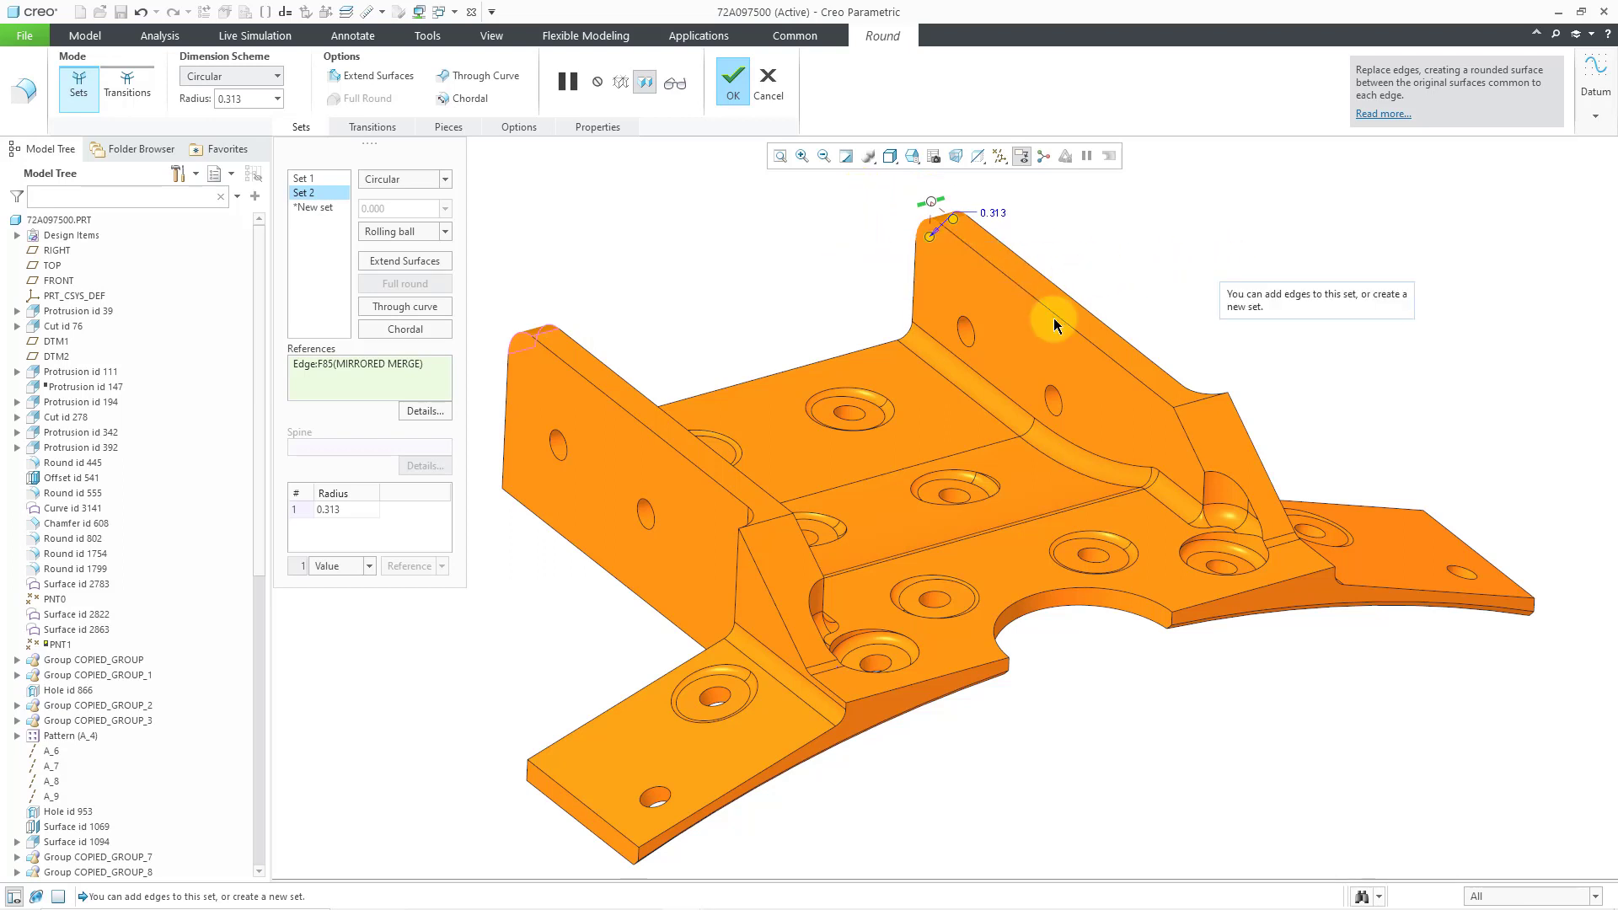
pyautogui.click(529, 776)
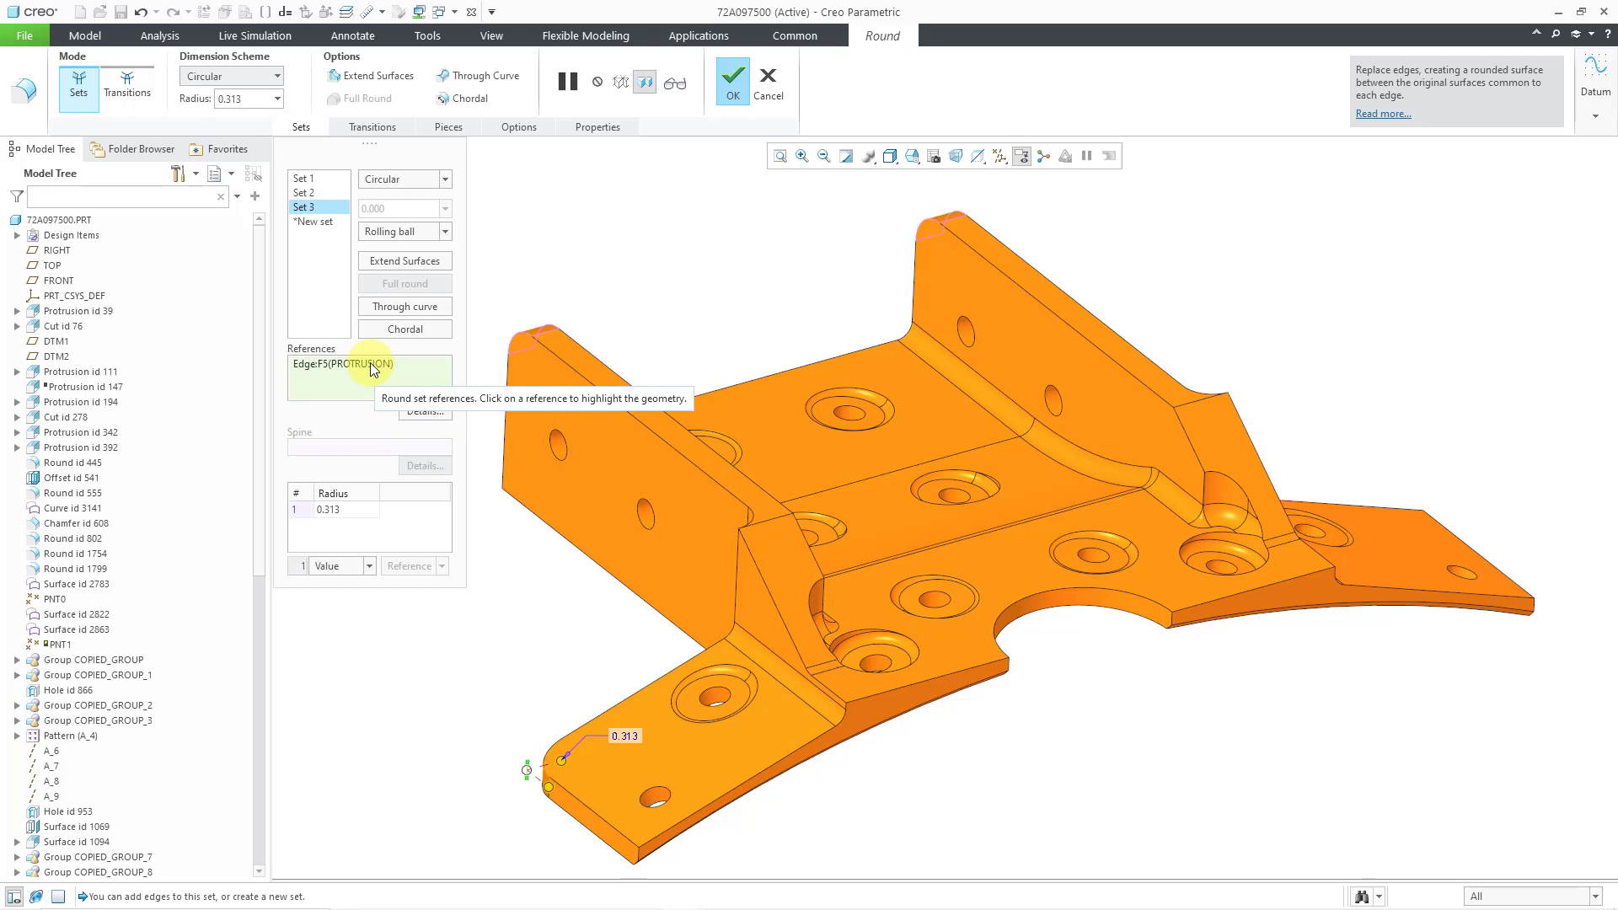
# Delete round Sets 3 and 2, leaving a single round set
pyautogui.rightClick(304, 207)
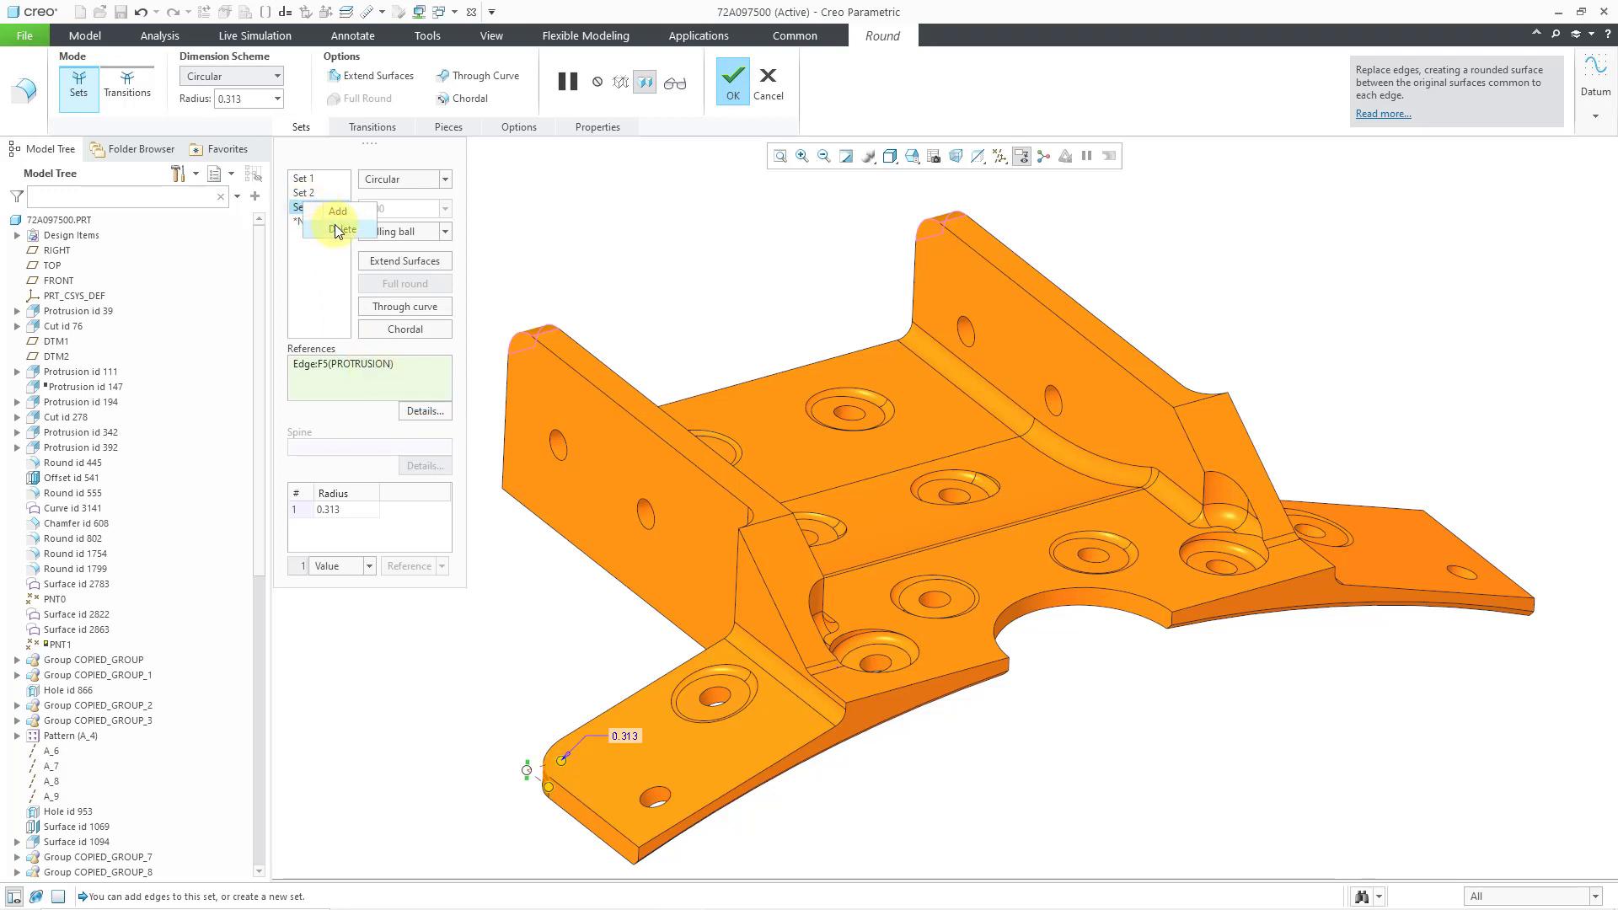
pyautogui.click(337, 230)
pyautogui.rightClick(305, 193)
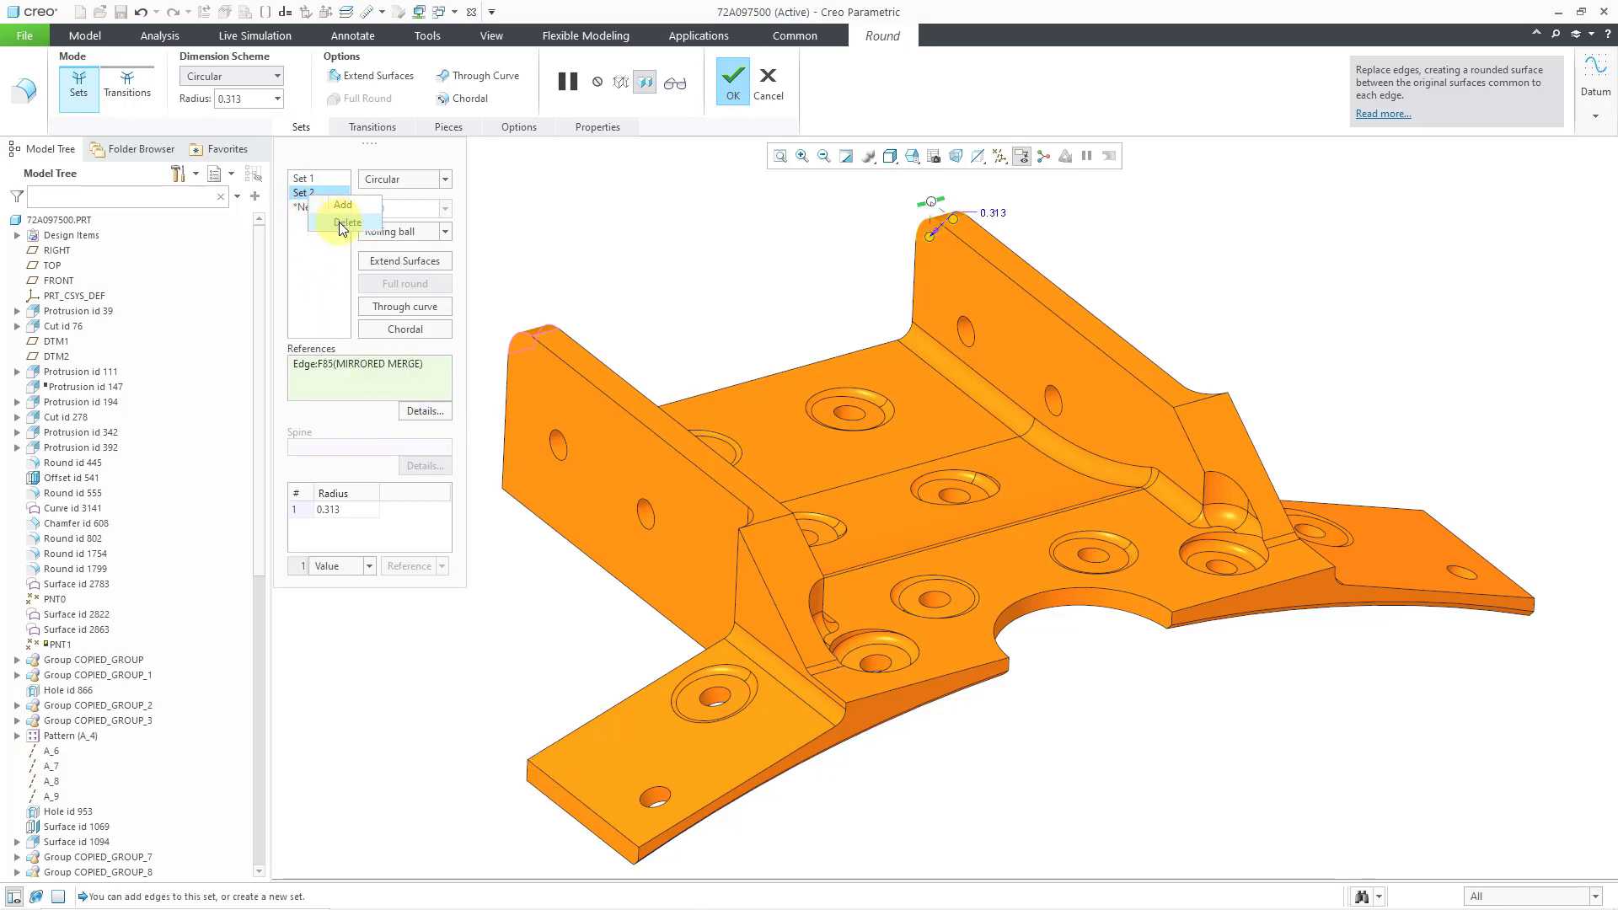
pyautogui.click(339, 221)
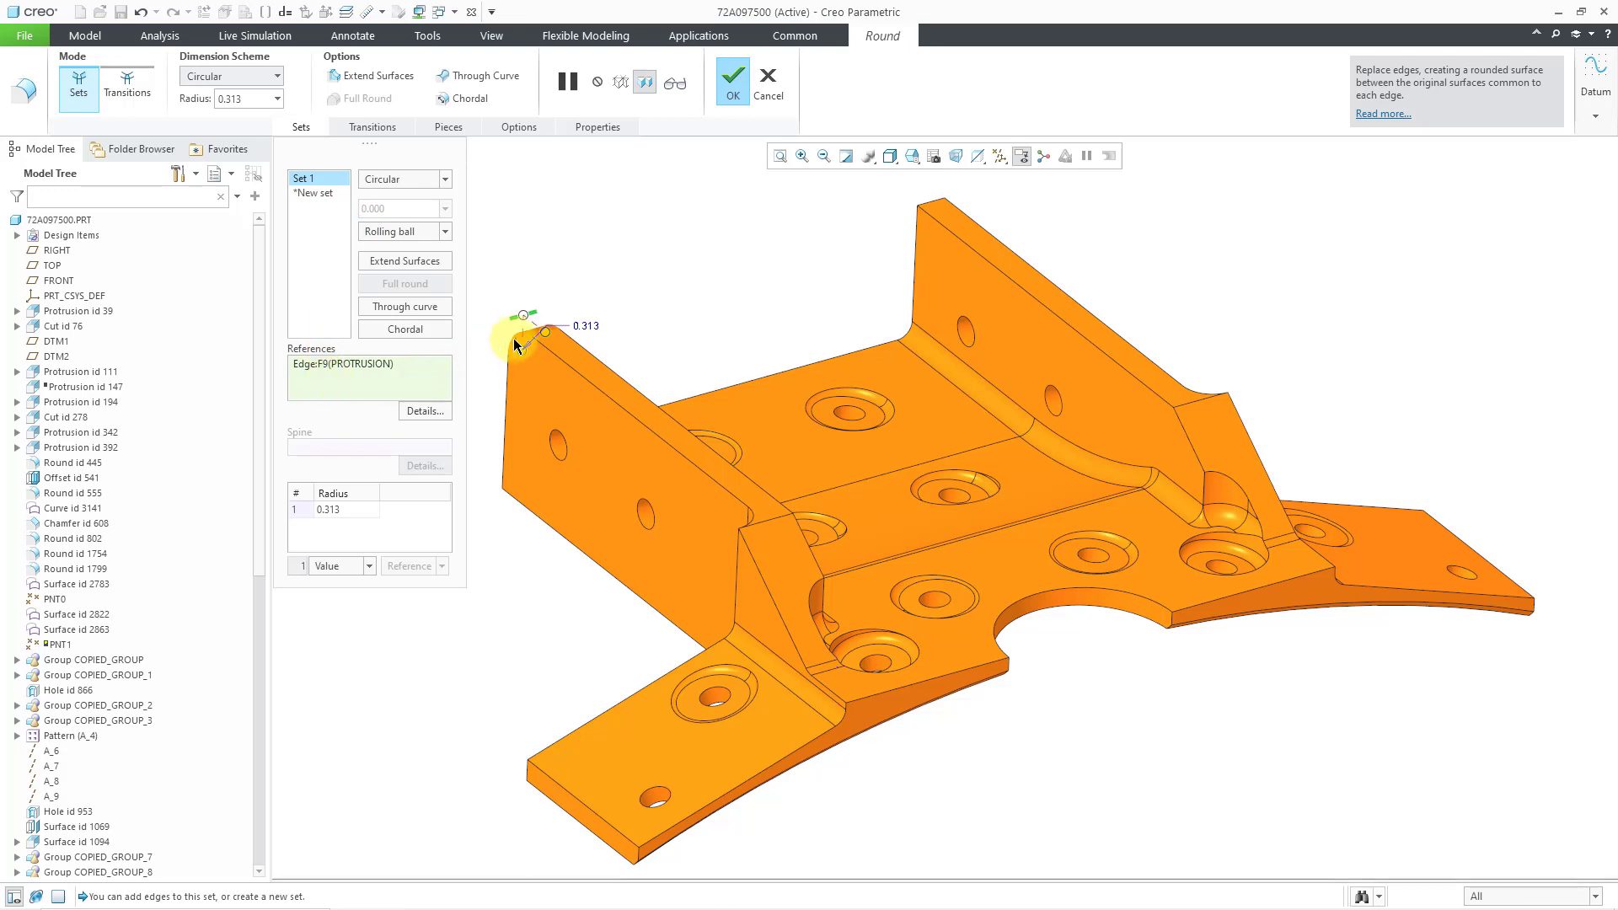
# Set the round radius to 0.438 and add the top corner, plate tip, curved plate and notch edges
pyautogui.moveTo(546, 333); pyautogui.dragTo(554, 340)
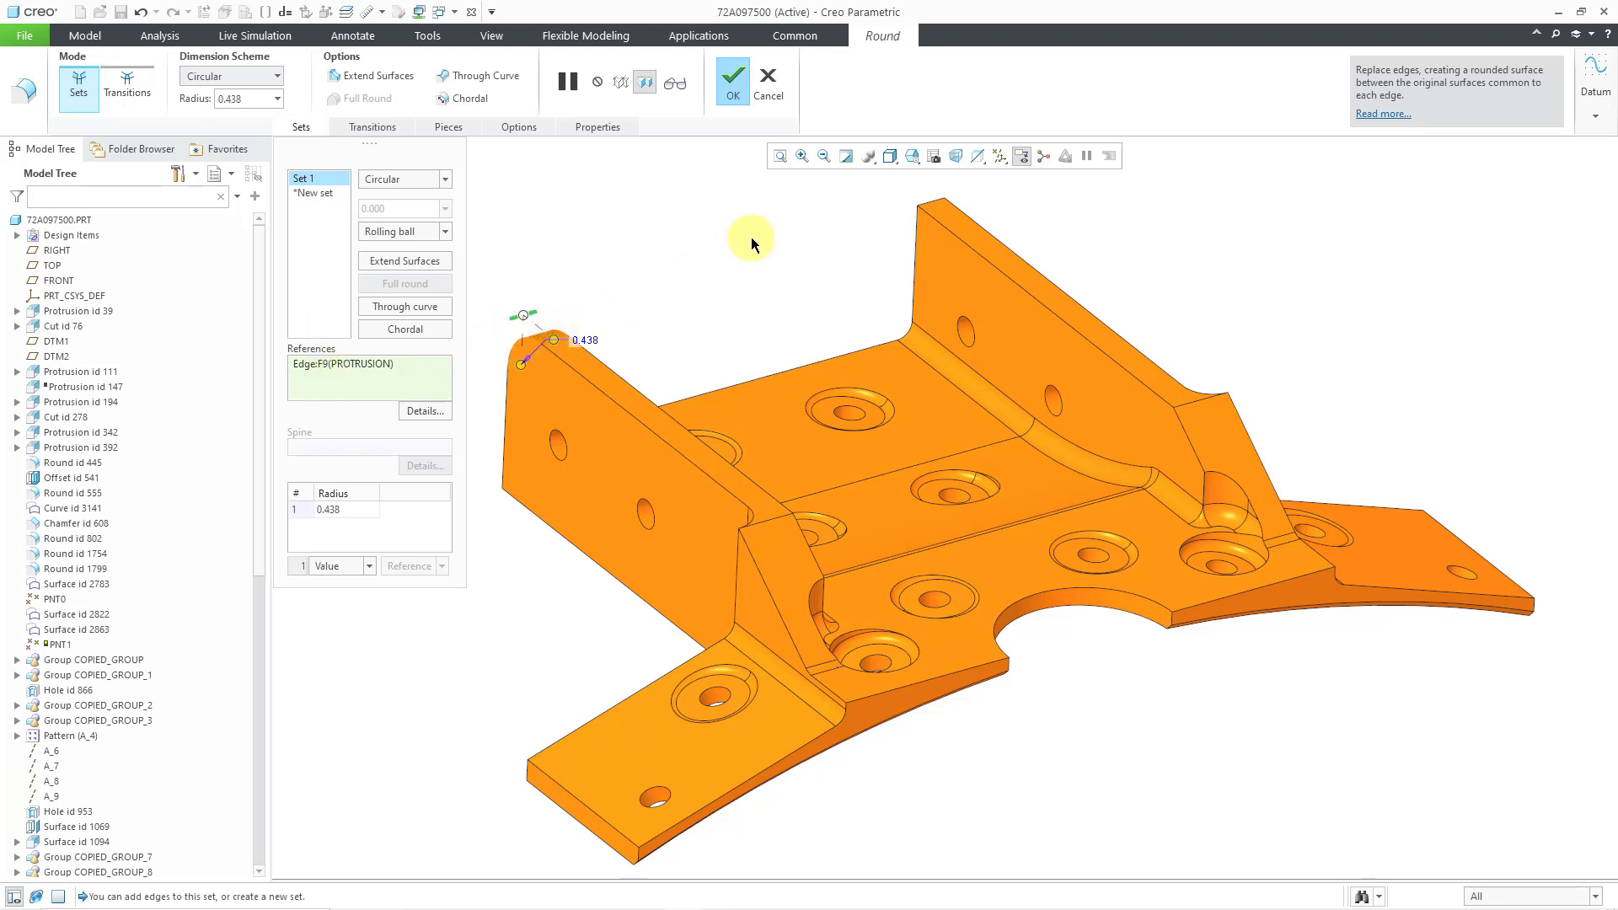
pyautogui.keyDown('ctrl'); pyautogui.click(939, 206); pyautogui.keyUp('ctrl')
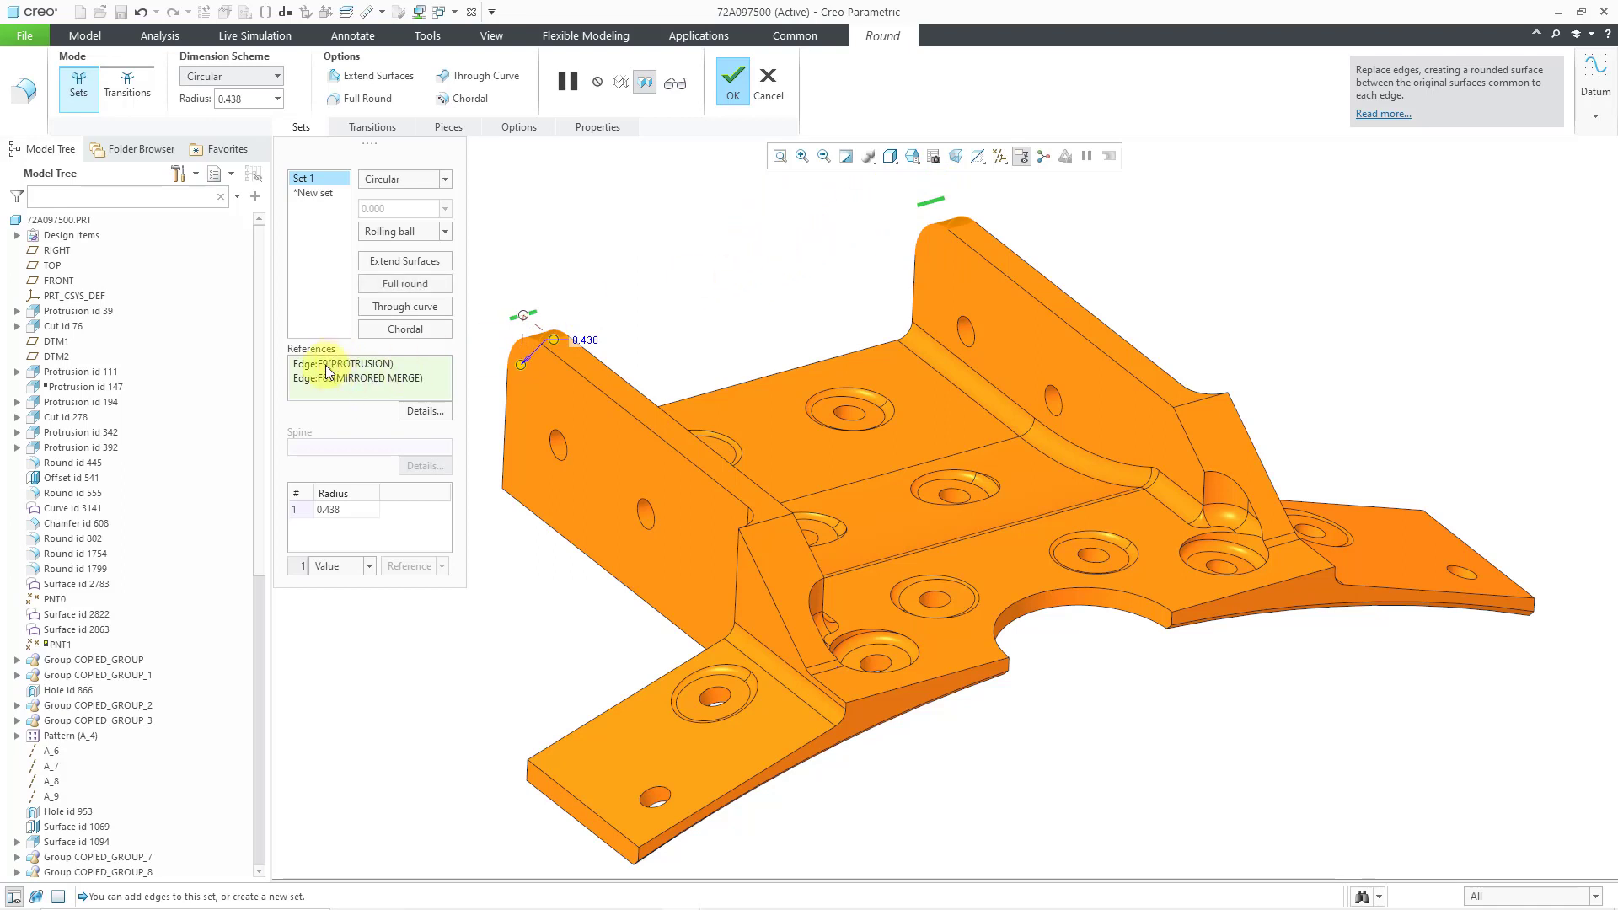
pyautogui.middleClick(451, 720)
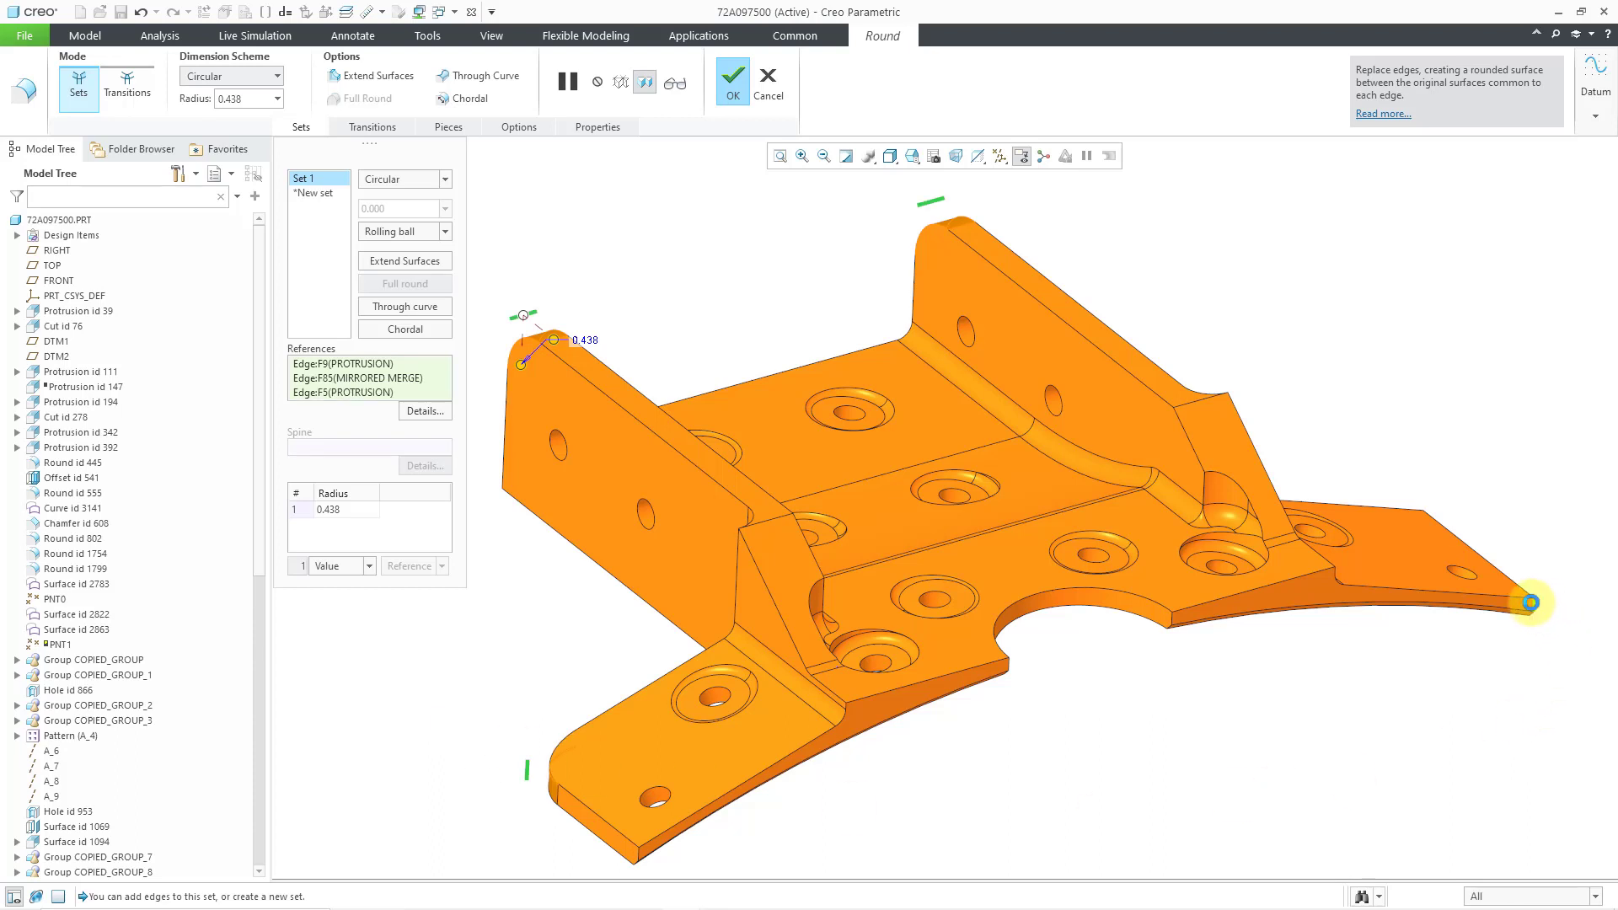
pyautogui.keyDown('ctrl'); pyautogui.click(1531, 603); pyautogui.keyUp('ctrl')
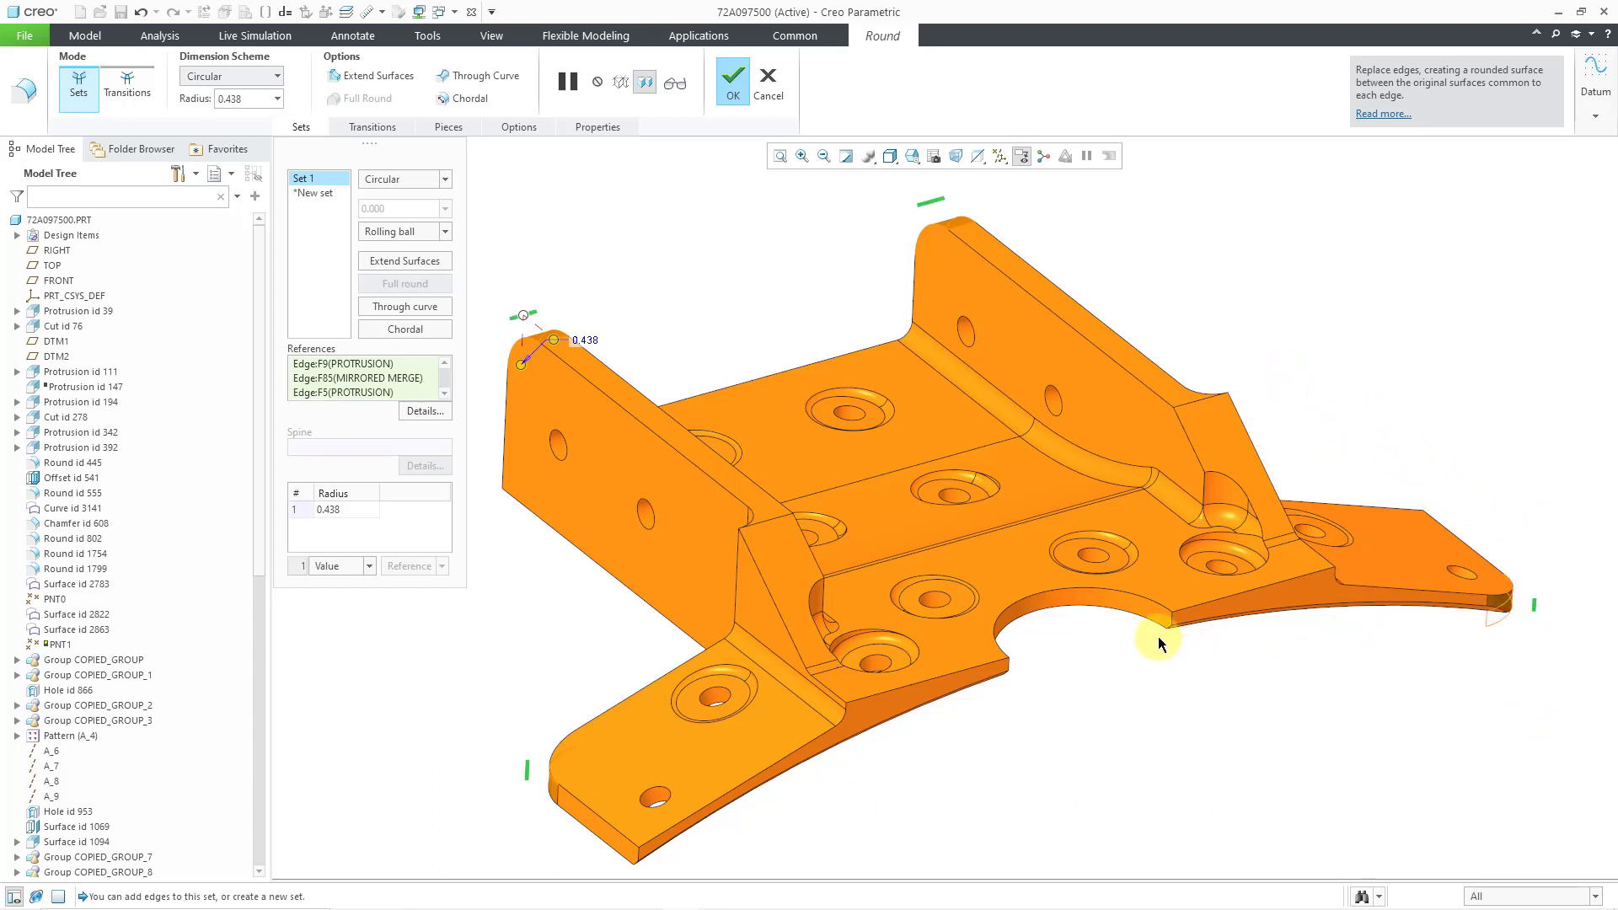
pyautogui.keyDown('ctrl'); pyautogui.click(1171, 617); pyautogui.keyUp('ctrl')
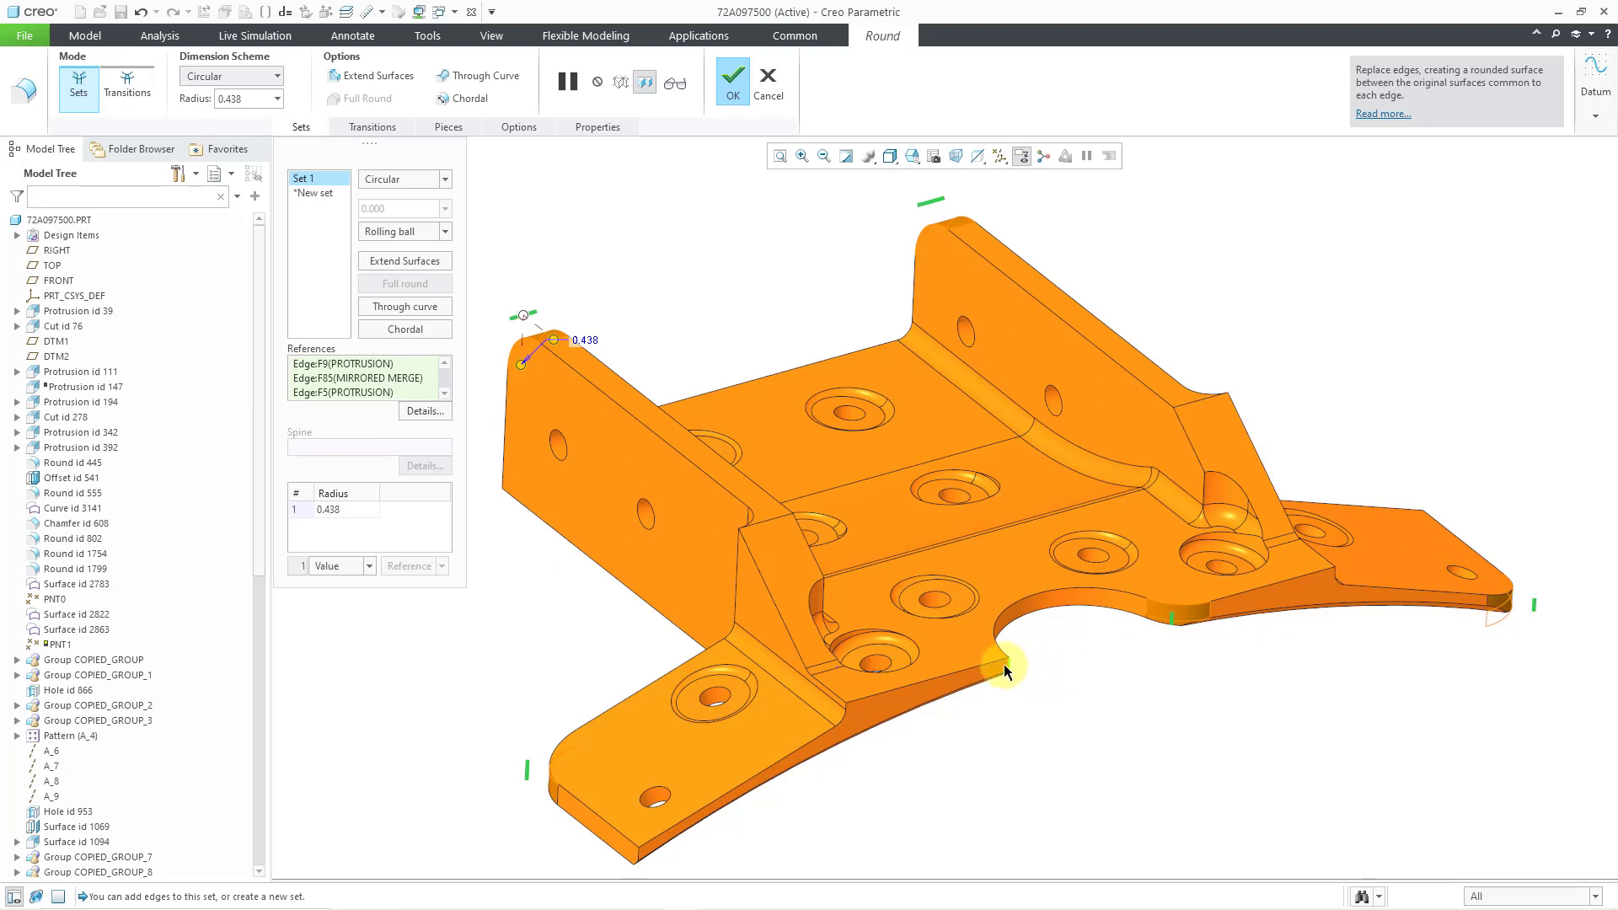
pyautogui.keyDown('ctrl'); pyautogui.click(1011, 670); pyautogui.keyUp('ctrl')
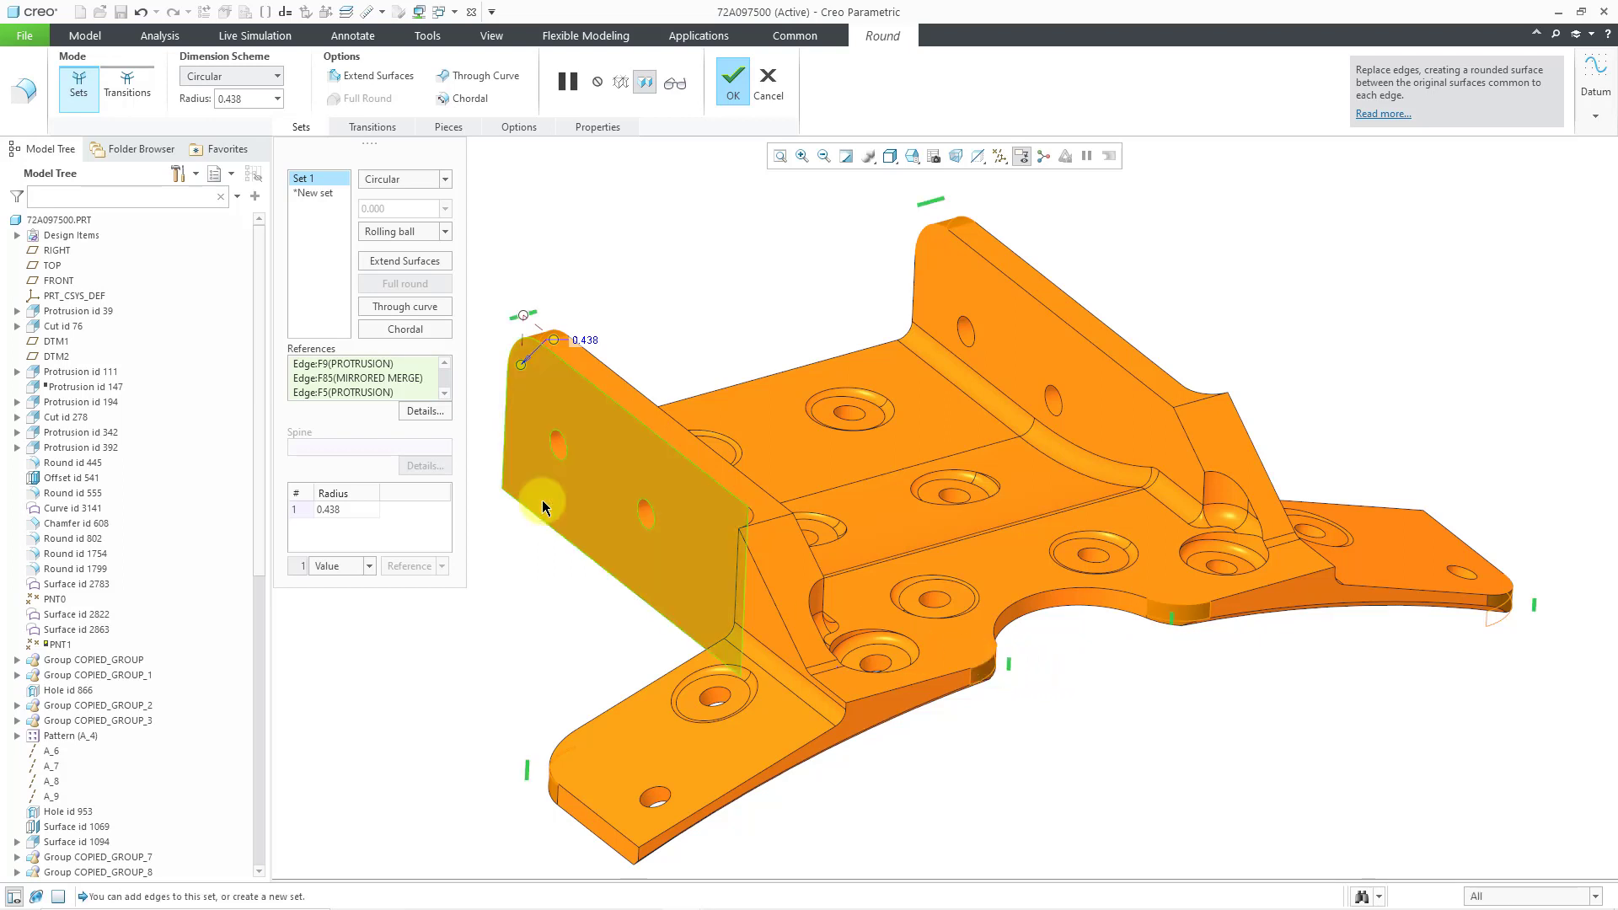
pyautogui.click(444, 394)
pyautogui.click(444, 394)
pyautogui.click(444, 394)
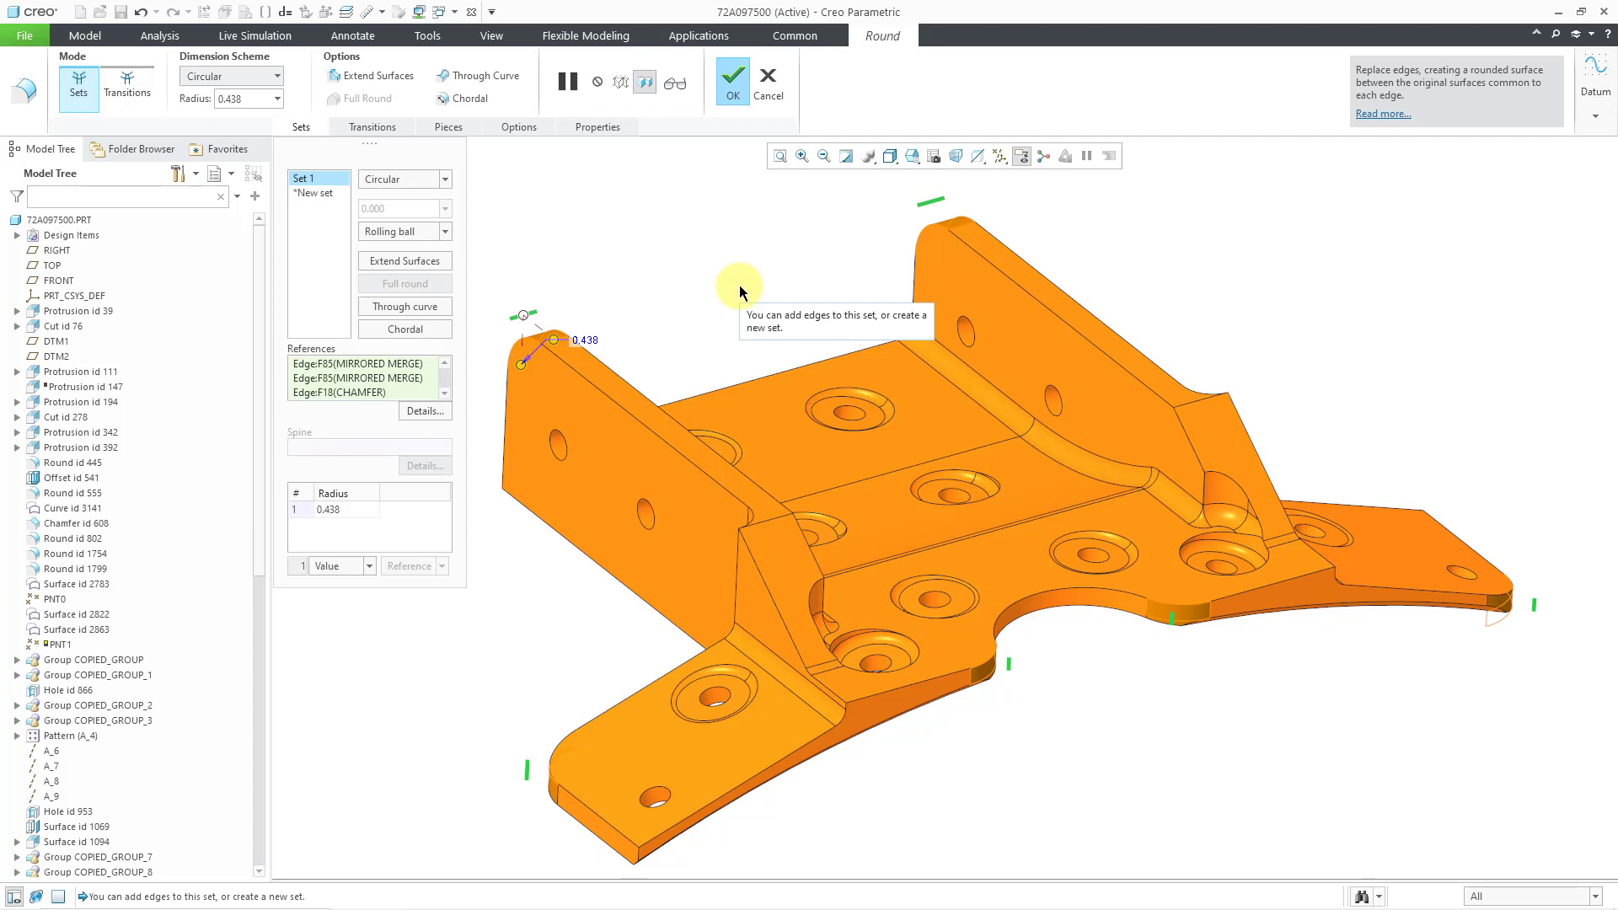
# Discard the unfinished round and switch to the DIFFERENTIAL_MECHANISM.ASM window
pyautogui.click(766, 84)
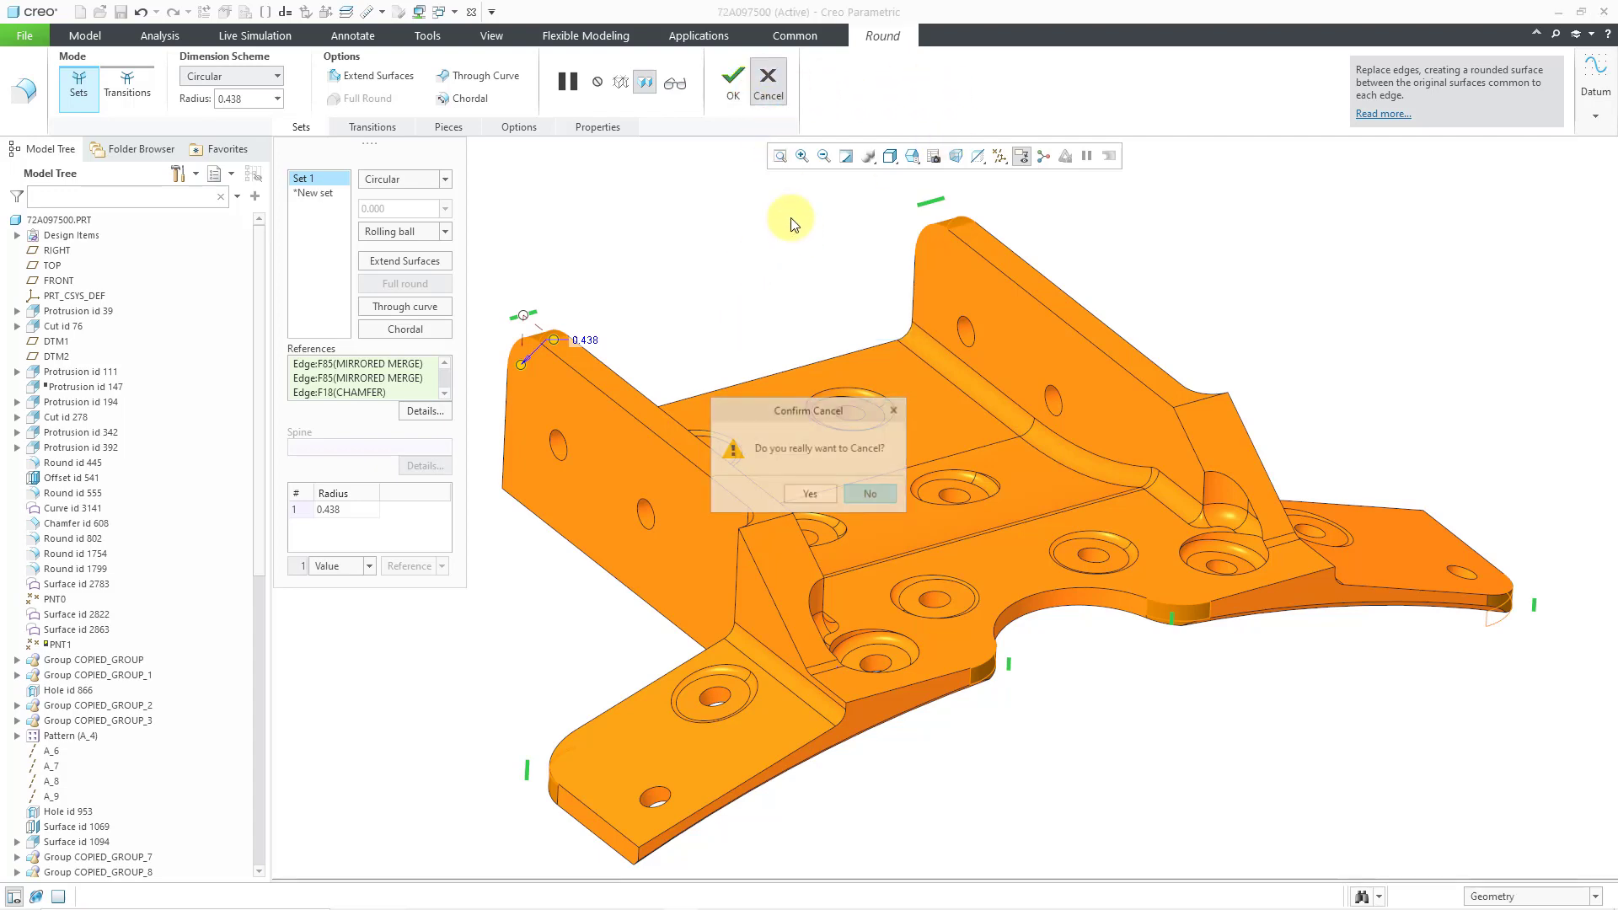
pyautogui.click(831, 496)
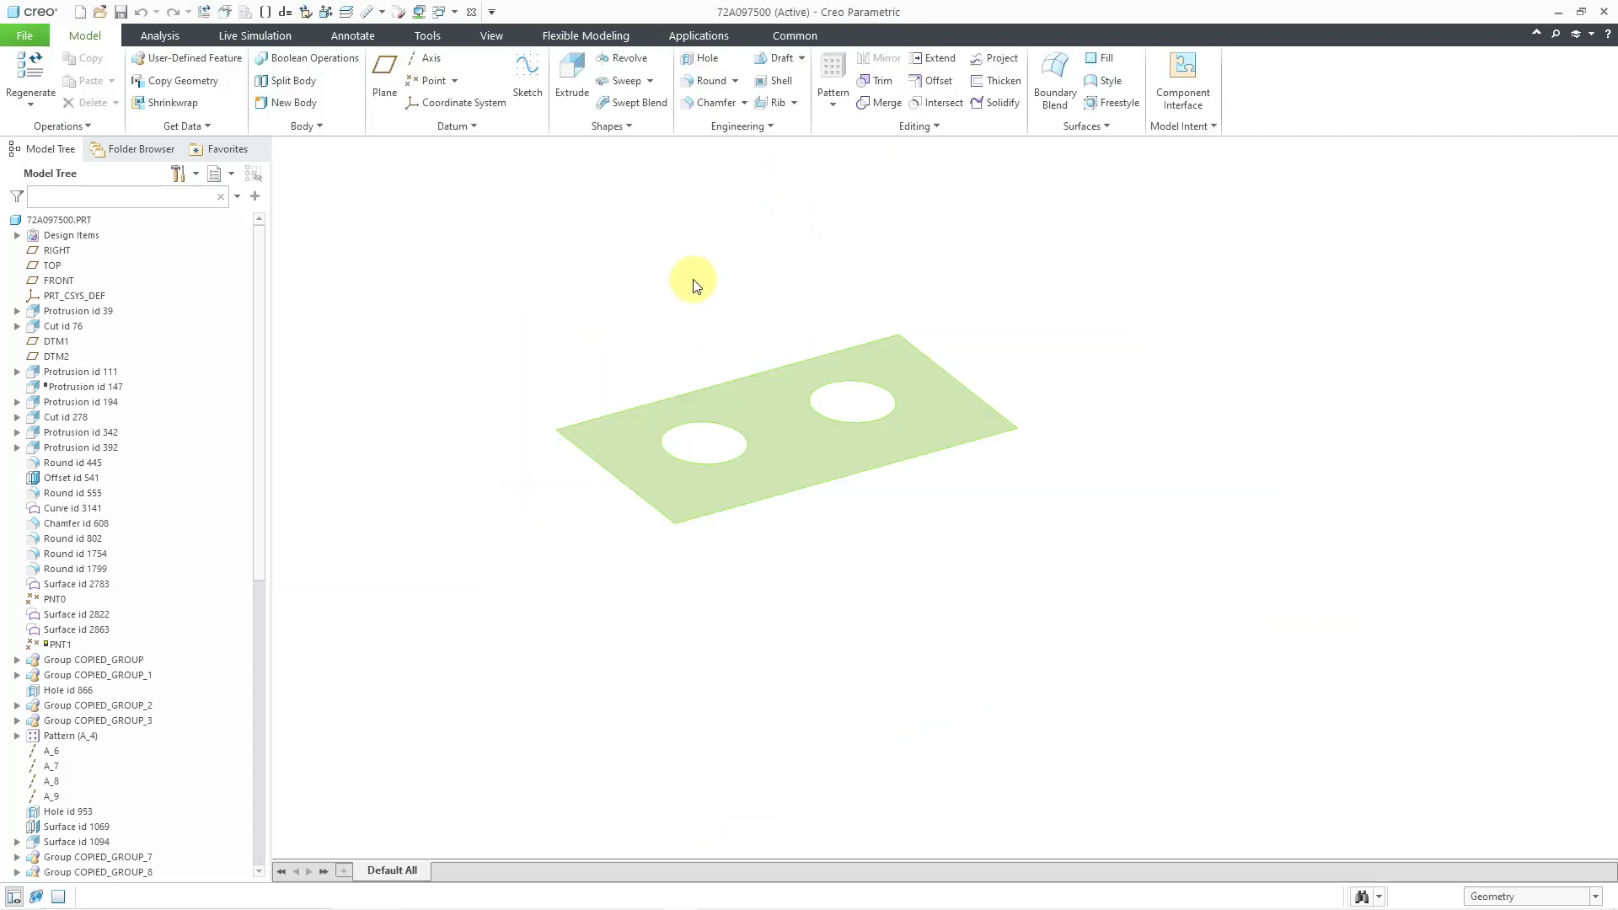
pyautogui.click(455, 13)
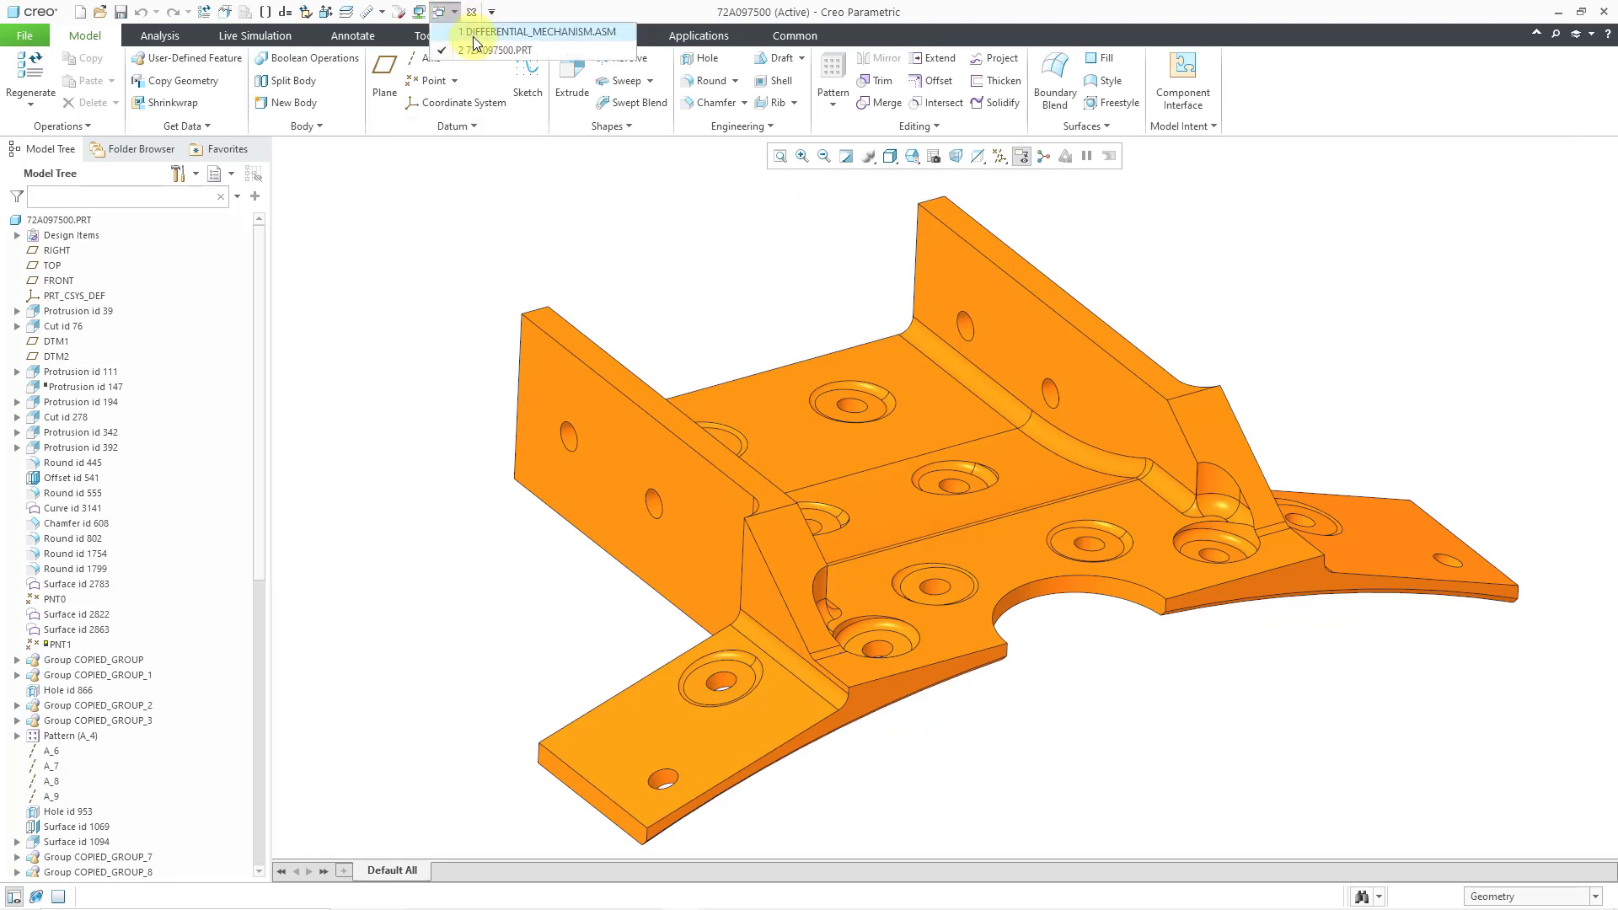
pyautogui.click(478, 33)
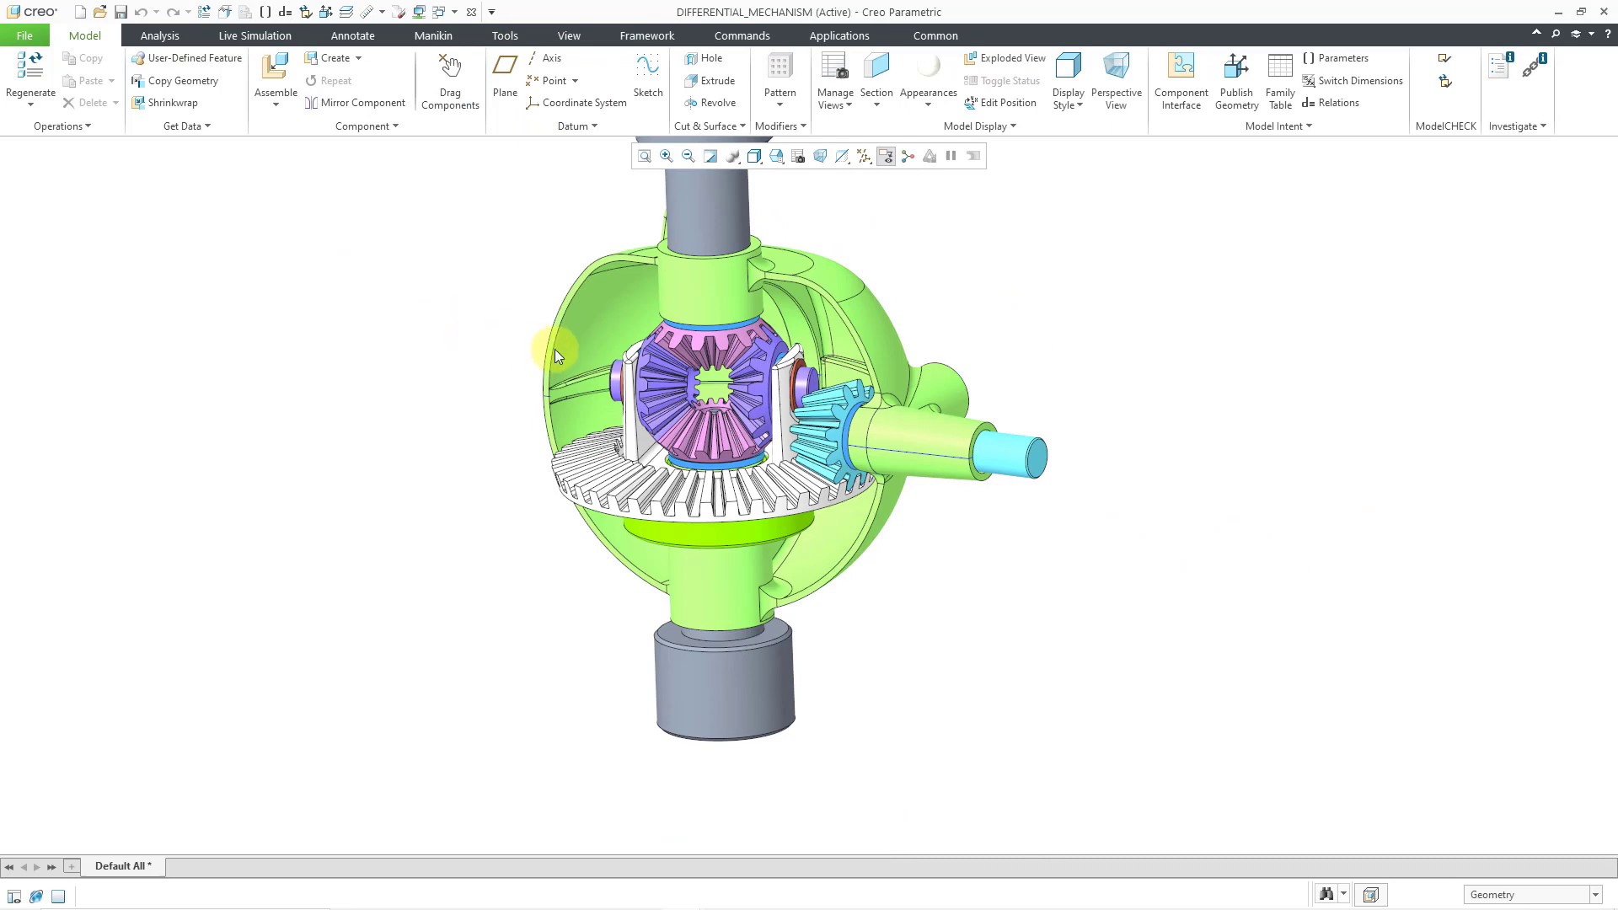
# Spin, zoom and pan the differential assembly for a closer look at the gears
pyautogui.moveTo(553, 347)
pyautogui.mouseDown(button='middle')
pyautogui.moveTo(601, 351)
pyautogui.moveTo(559, 350)
pyautogui.moveTo(573, 353)
pyautogui.mouseUp(button='middle')
pyautogui.scroll(-2, 573, 352)
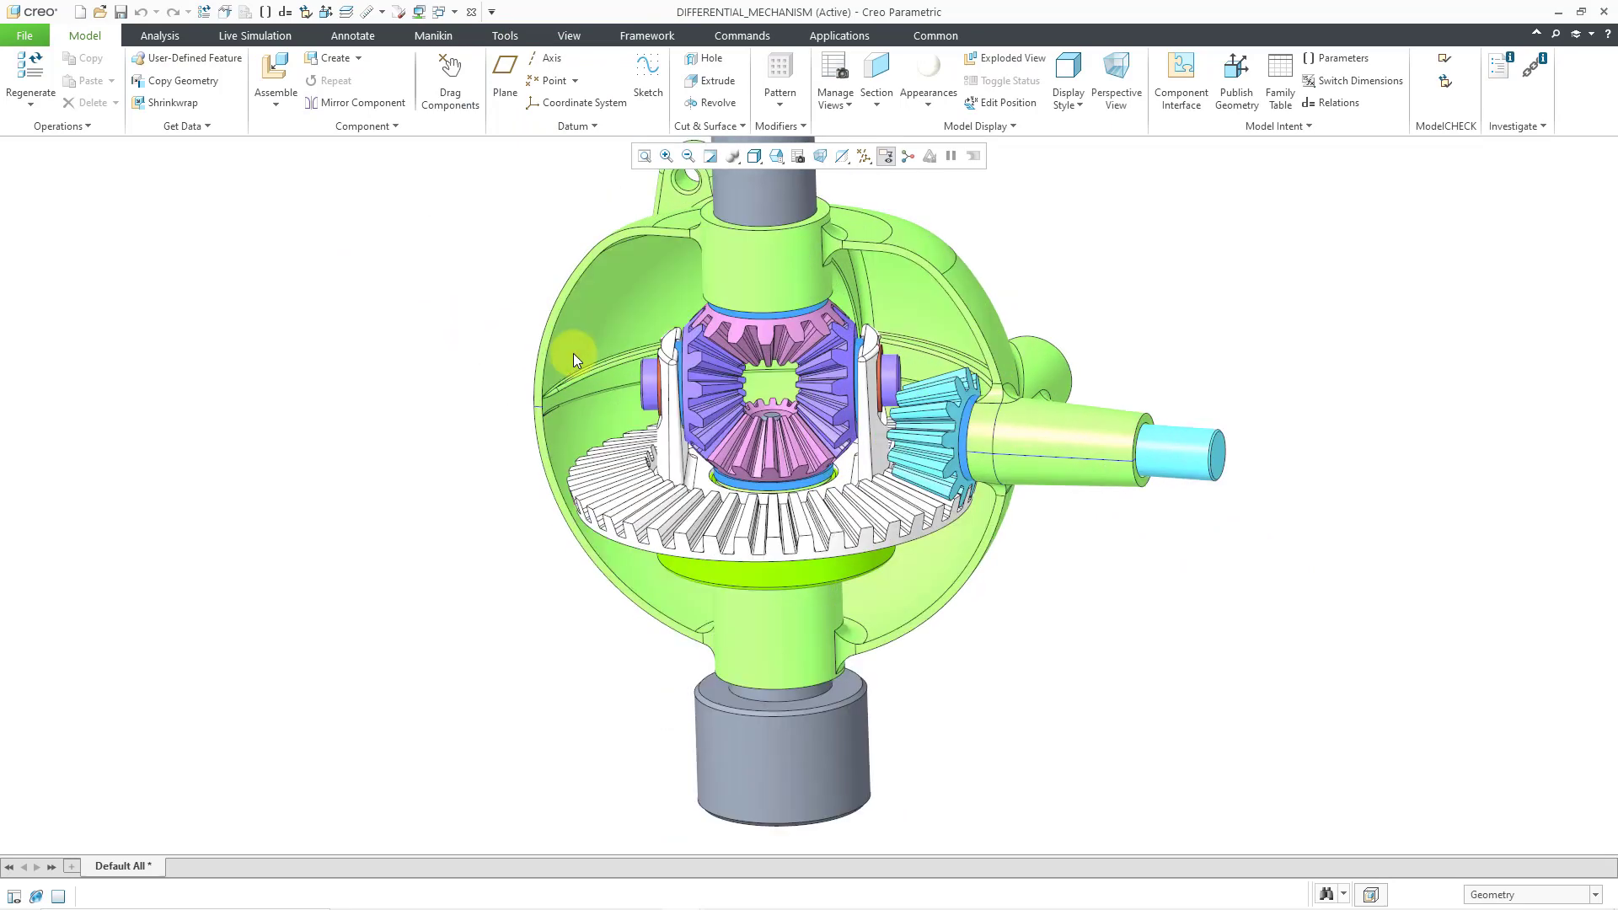
pyautogui.keyDown('shift'); pyautogui.moveTo(574, 349); pyautogui.dragTo(584, 394, button='middle'); pyautogui.keyUp('shift')
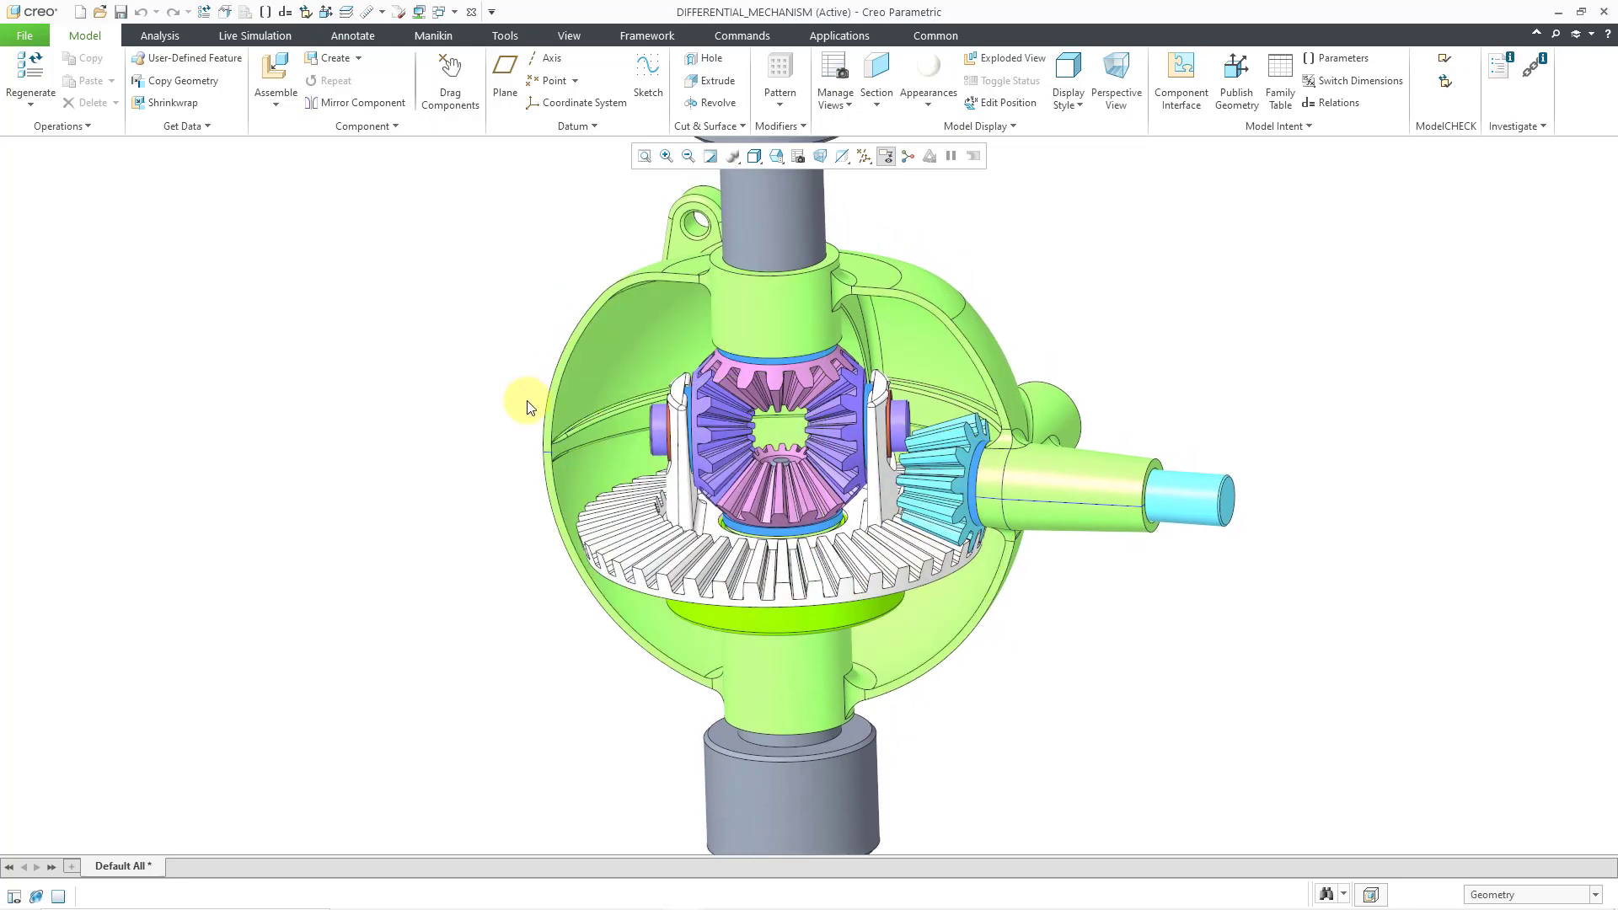
pyautogui.scroll(-1, 527, 408)
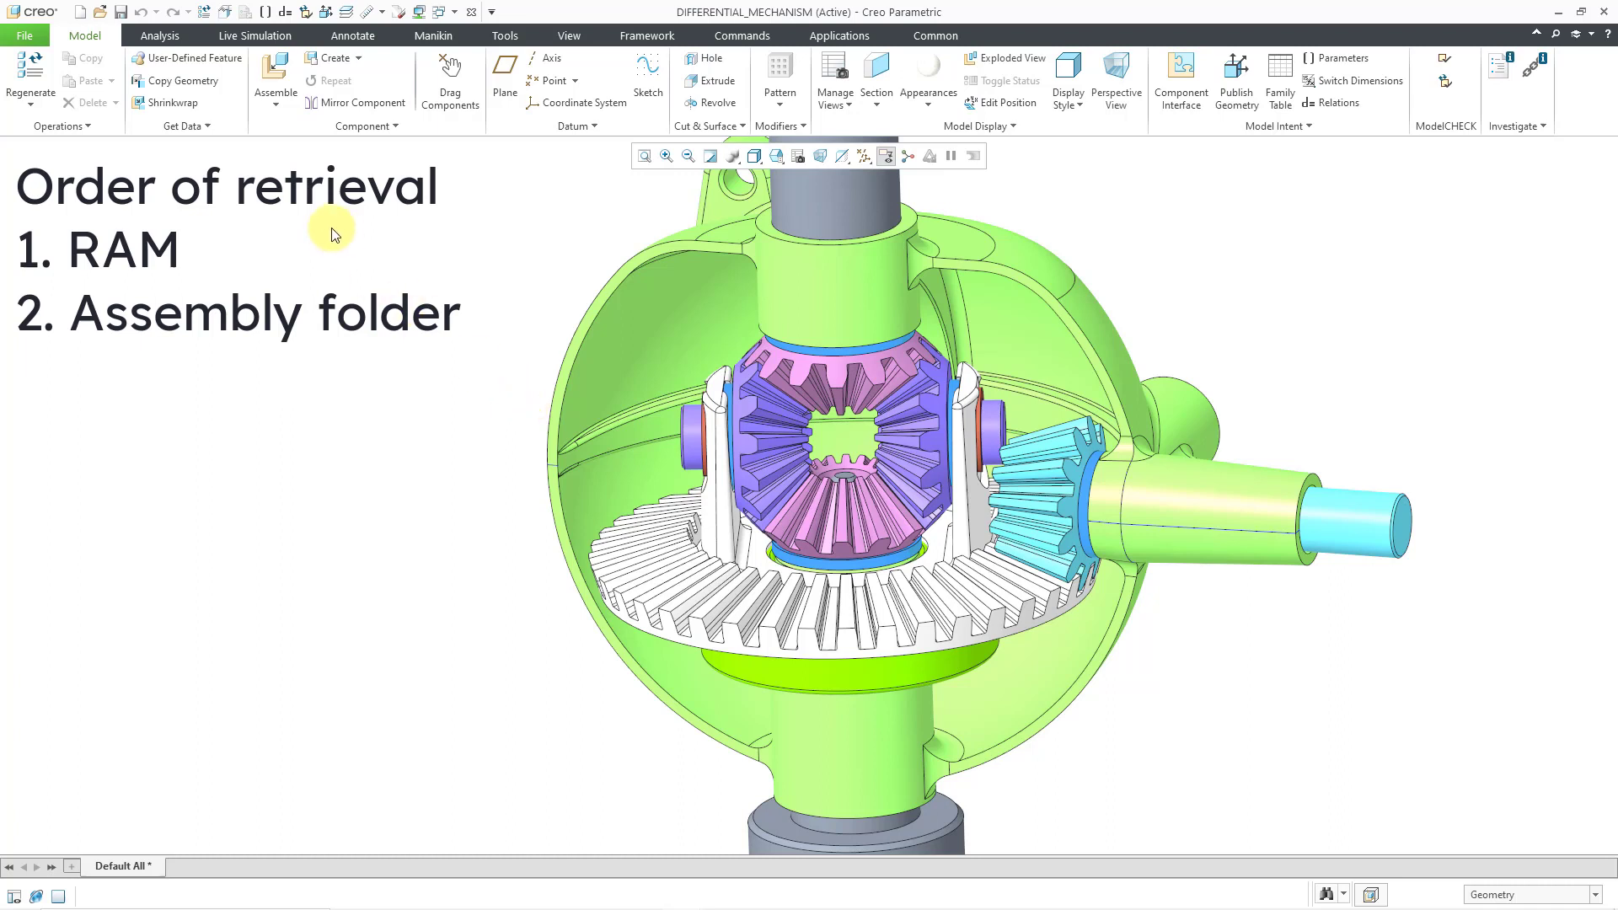
# Browse the proe_data working-directory files in File Open, then cancel without opening any
pyautogui.click(99, 12)
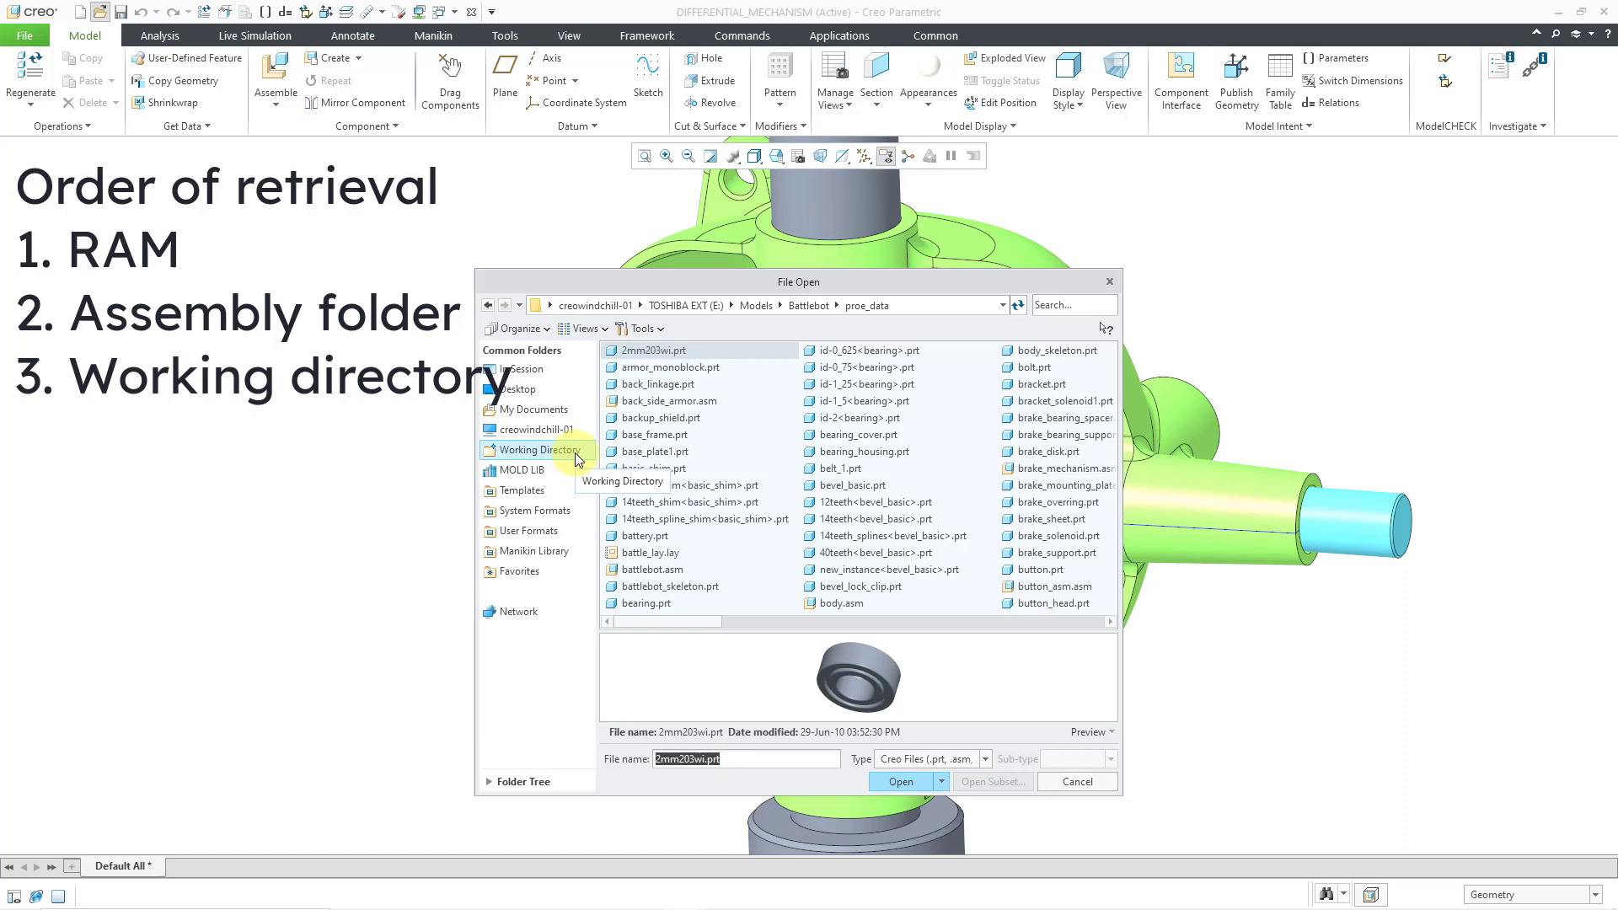
pyautogui.click(1069, 785)
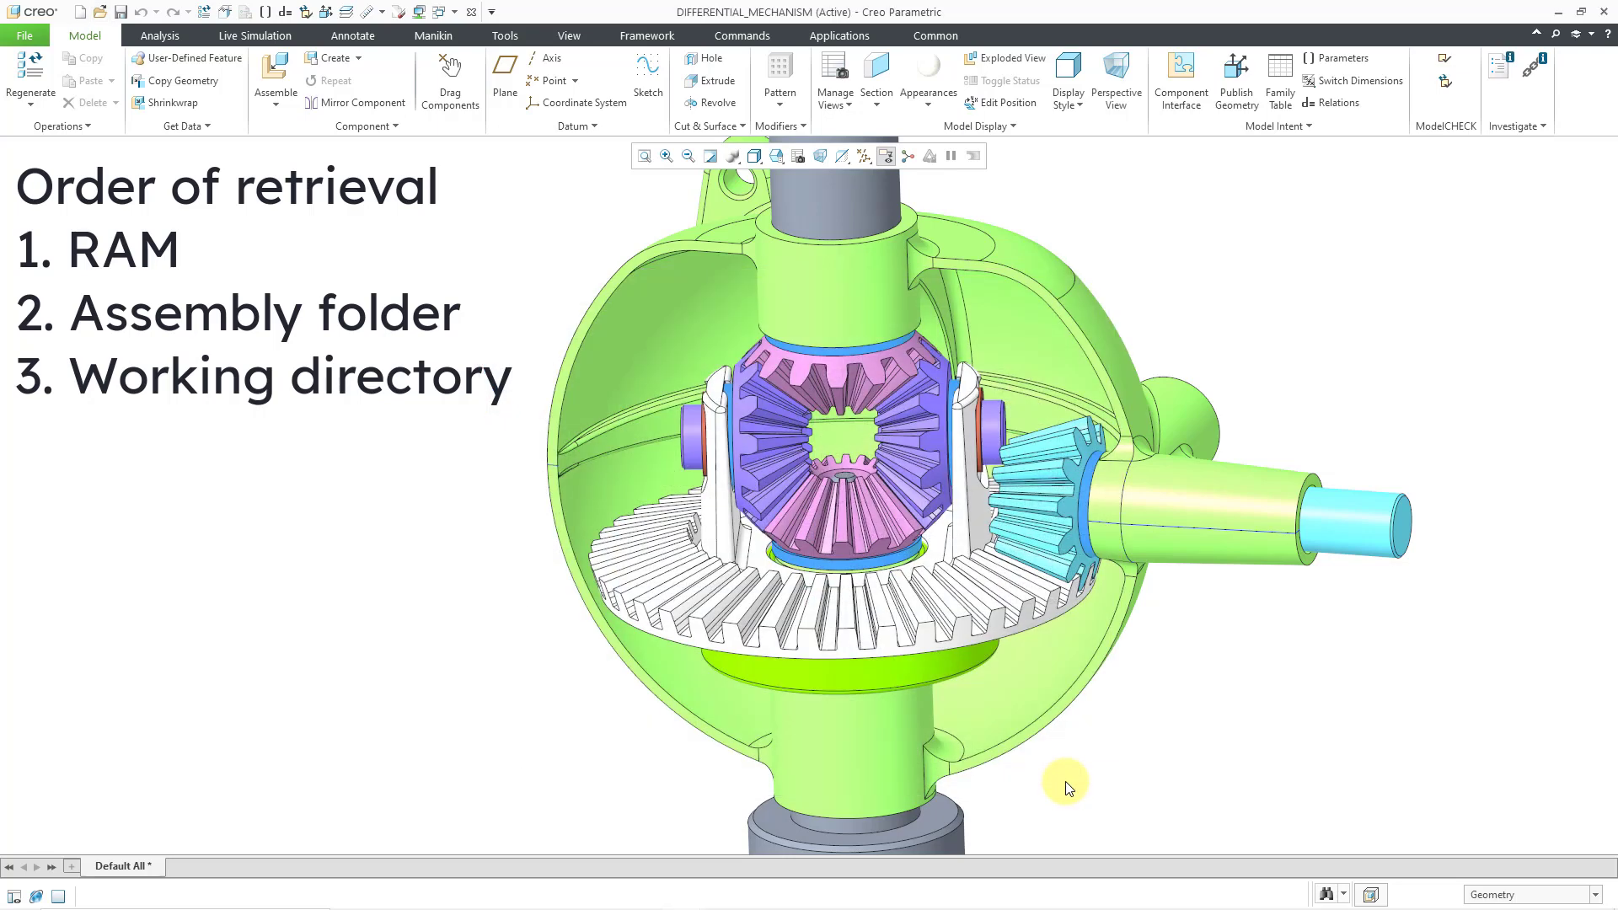
pyautogui.click(453, 483)
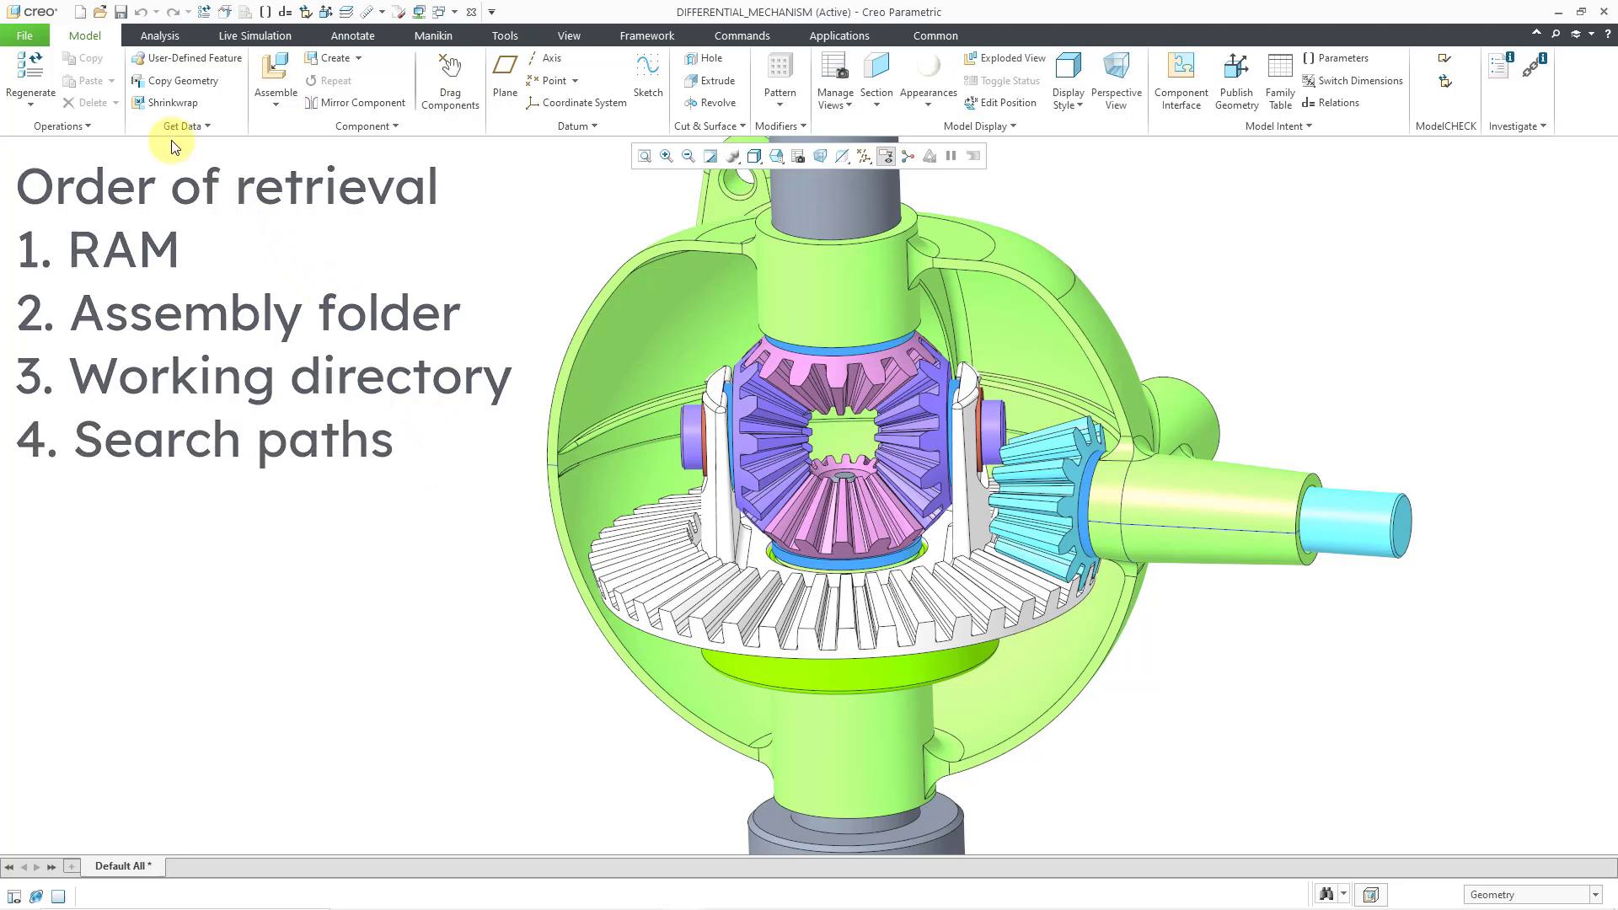
# Open File > Options and scroll through the full config.pro list in the Configuration Editor
pyautogui.click(24, 36)
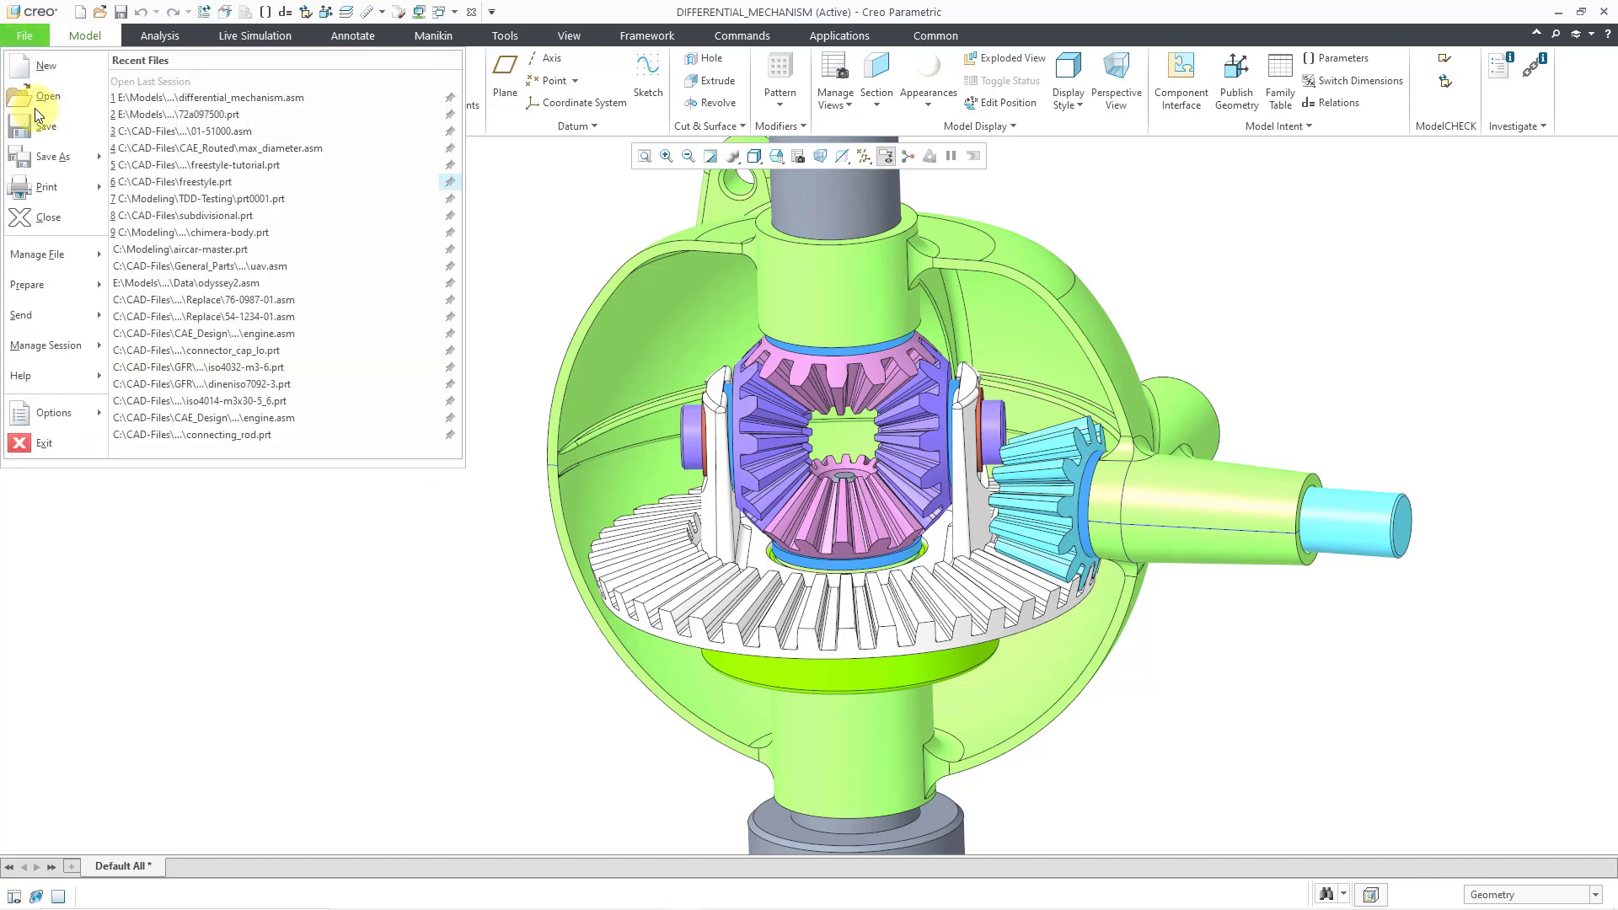
pyautogui.click(26, 417)
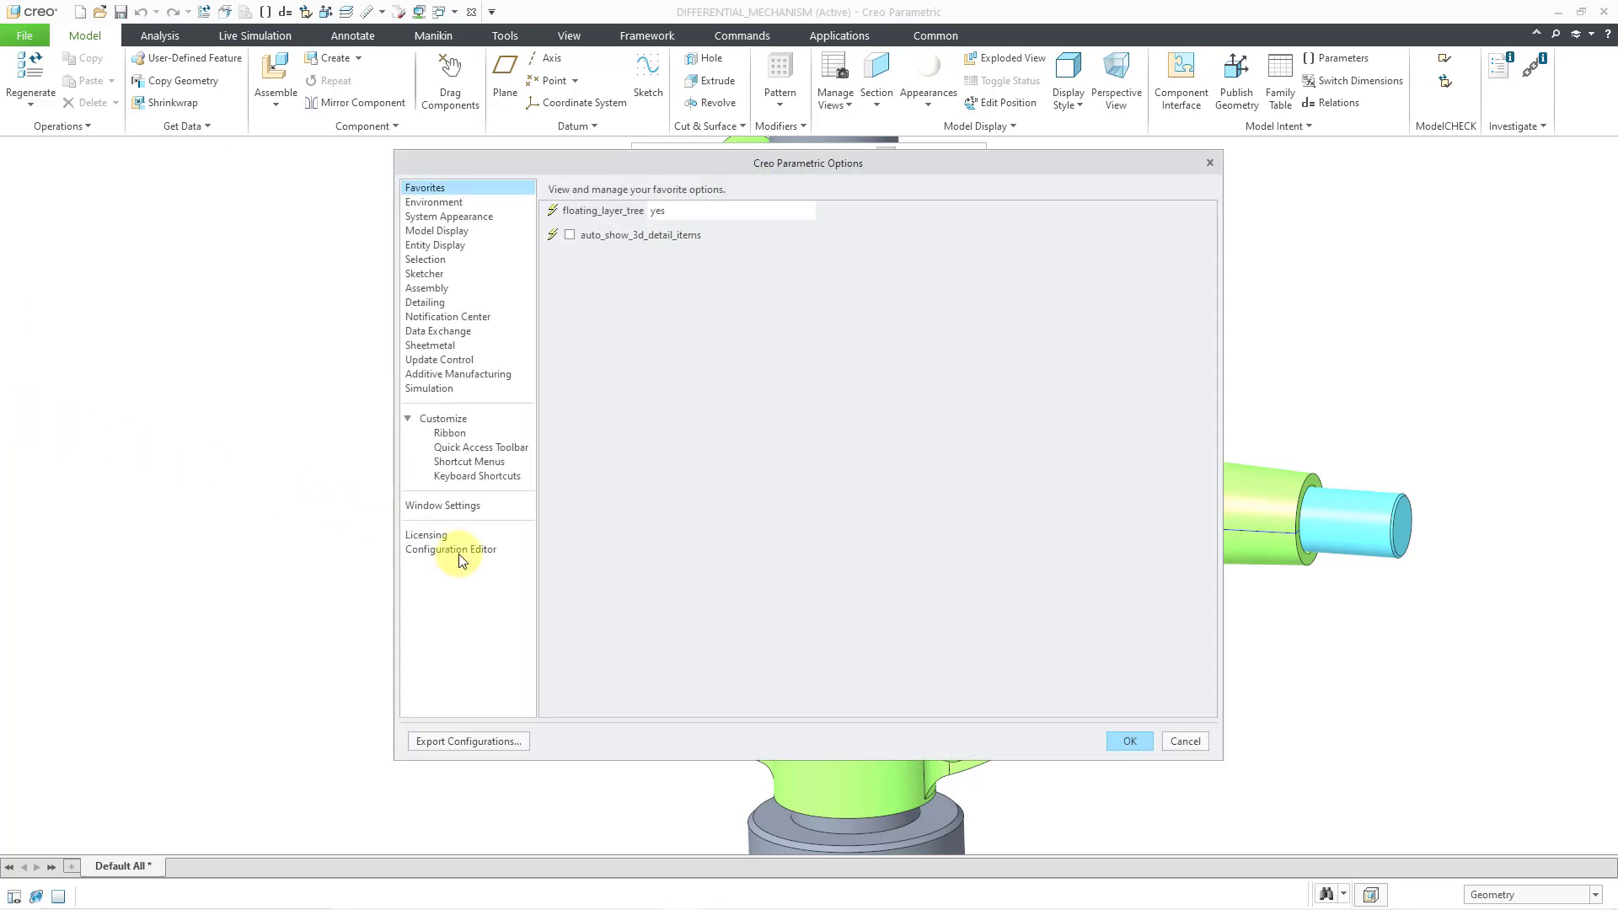
pyautogui.click(459, 552)
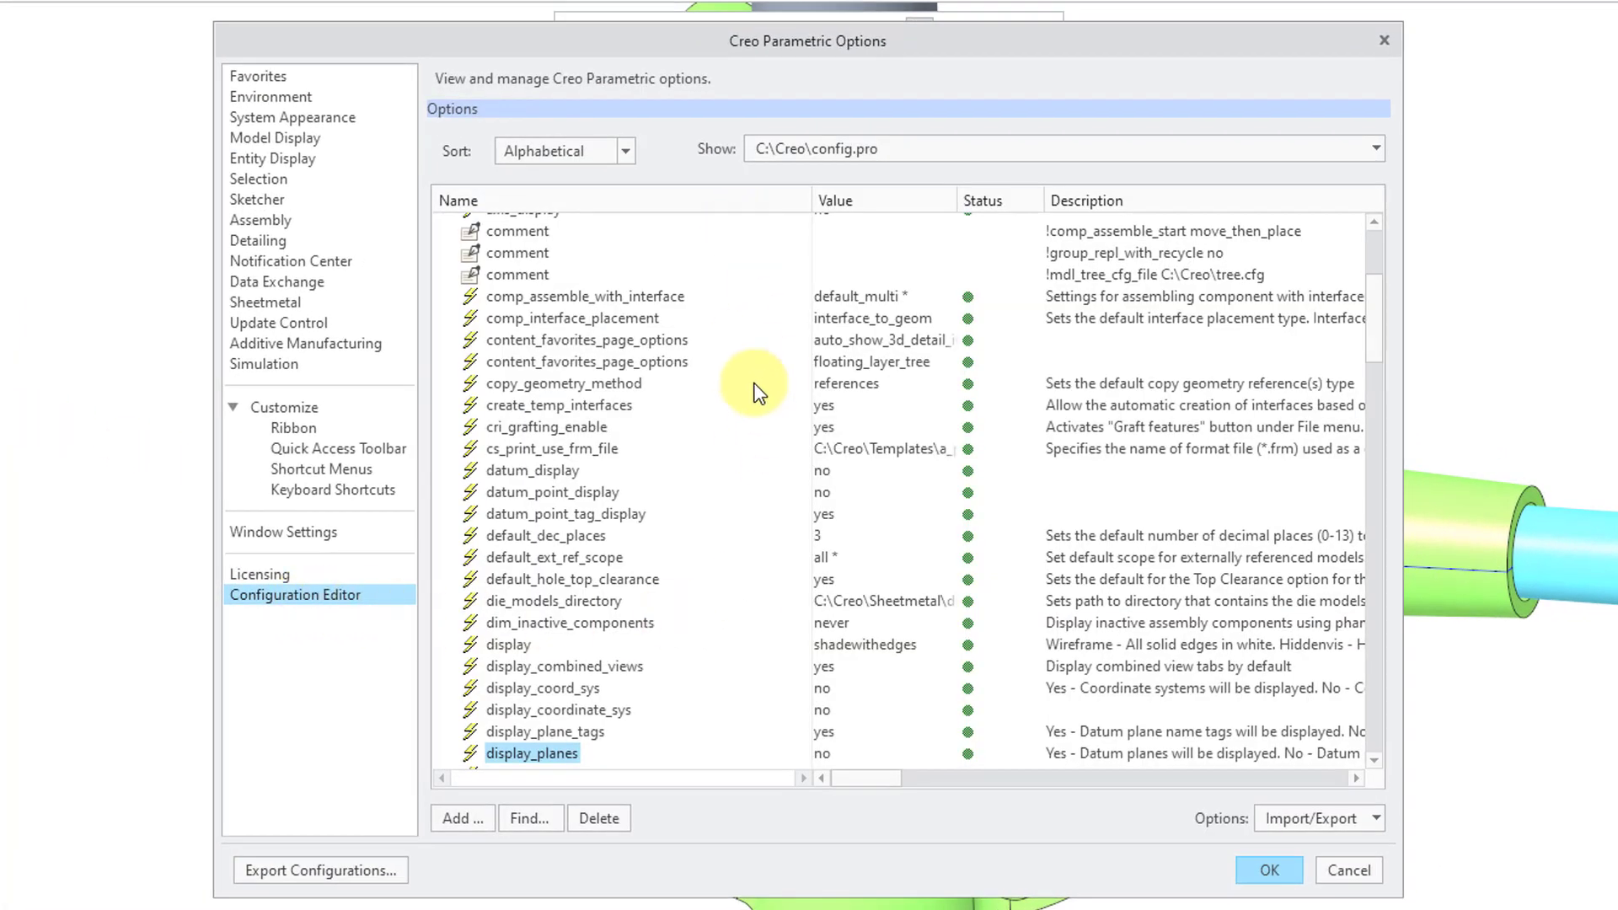
pyautogui.scroll(-20, 727, 372)
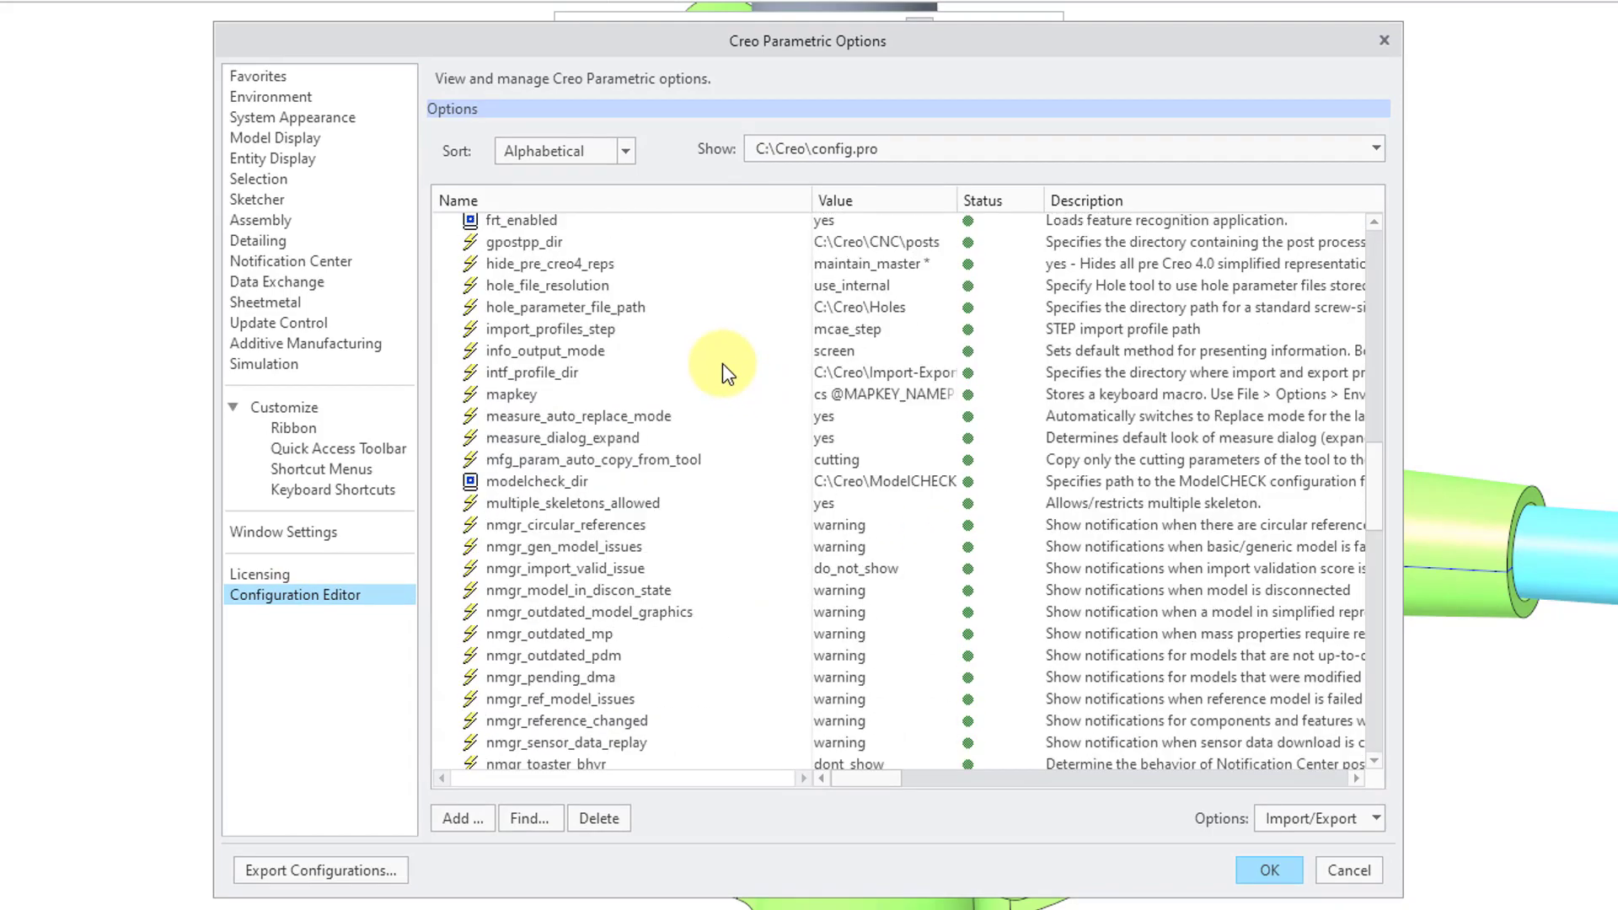
pyautogui.scroll(-10, 721, 362)
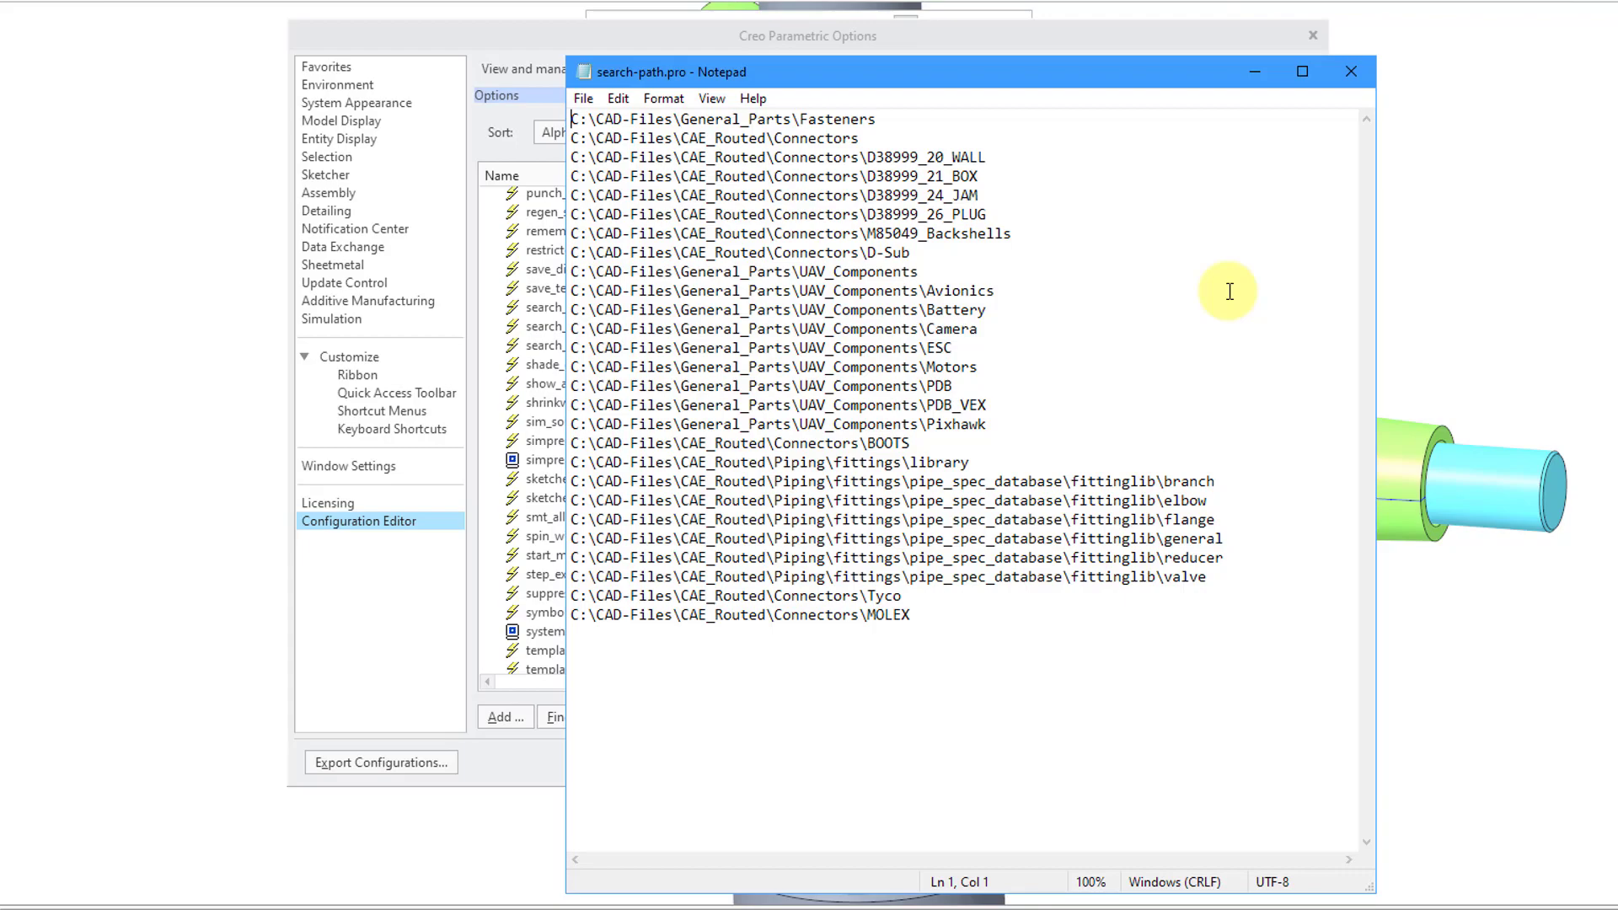
# Minimize the Notepad search-path.pro window after reviewing its CAD-Files folders
pyautogui.click(1255, 72)
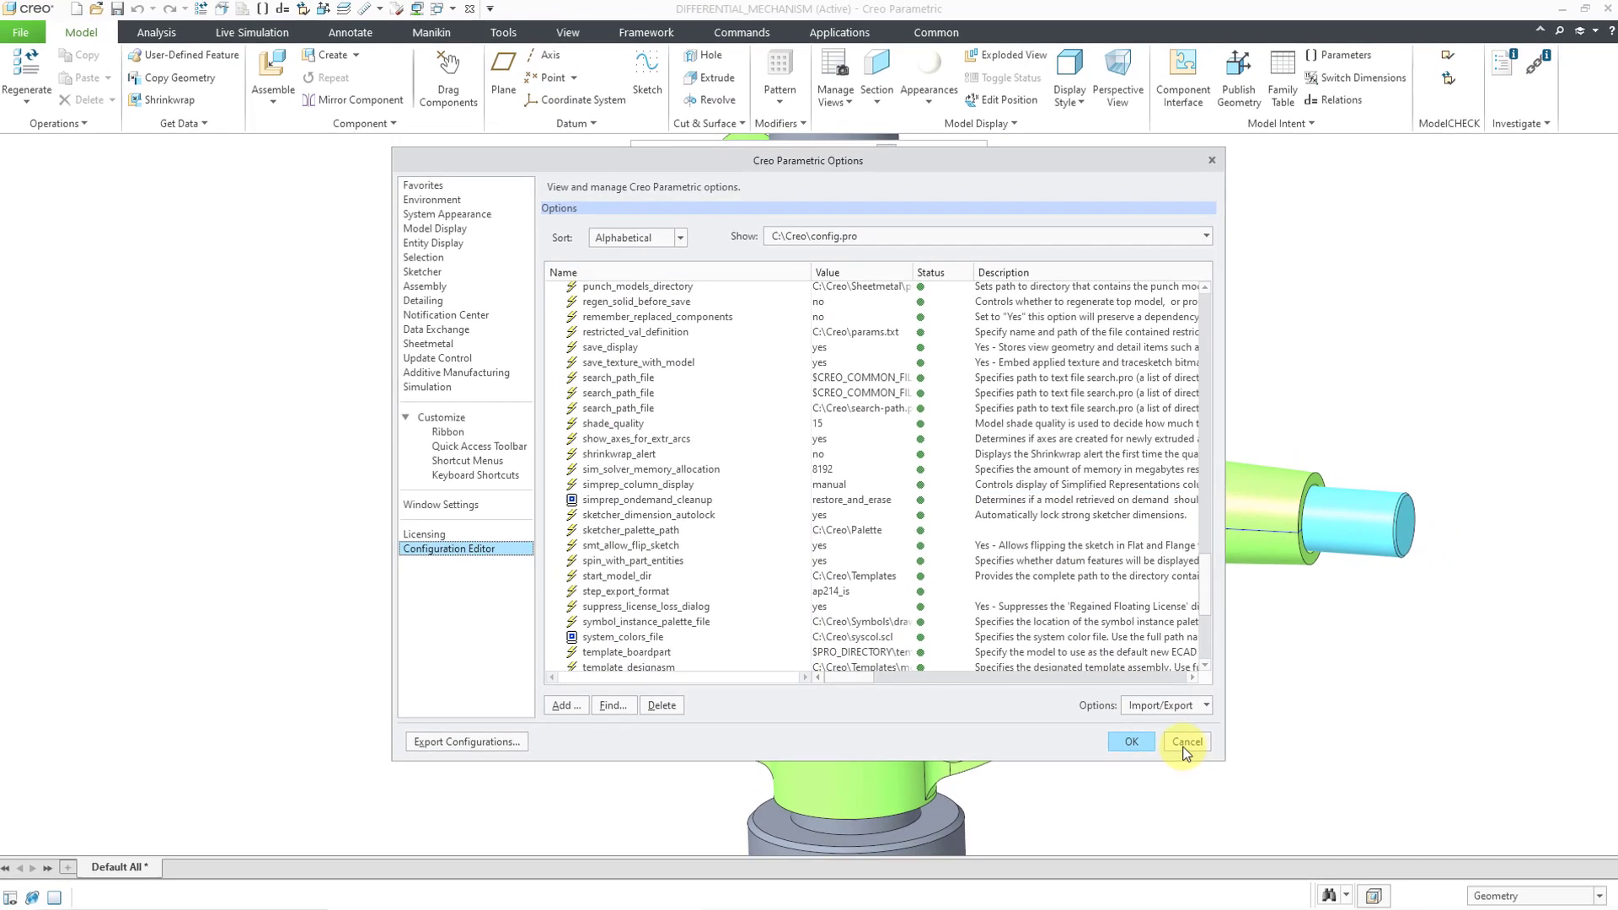
# Accept and close the Creo Parametric Options dialog with OK
pyautogui.click(1186, 755)
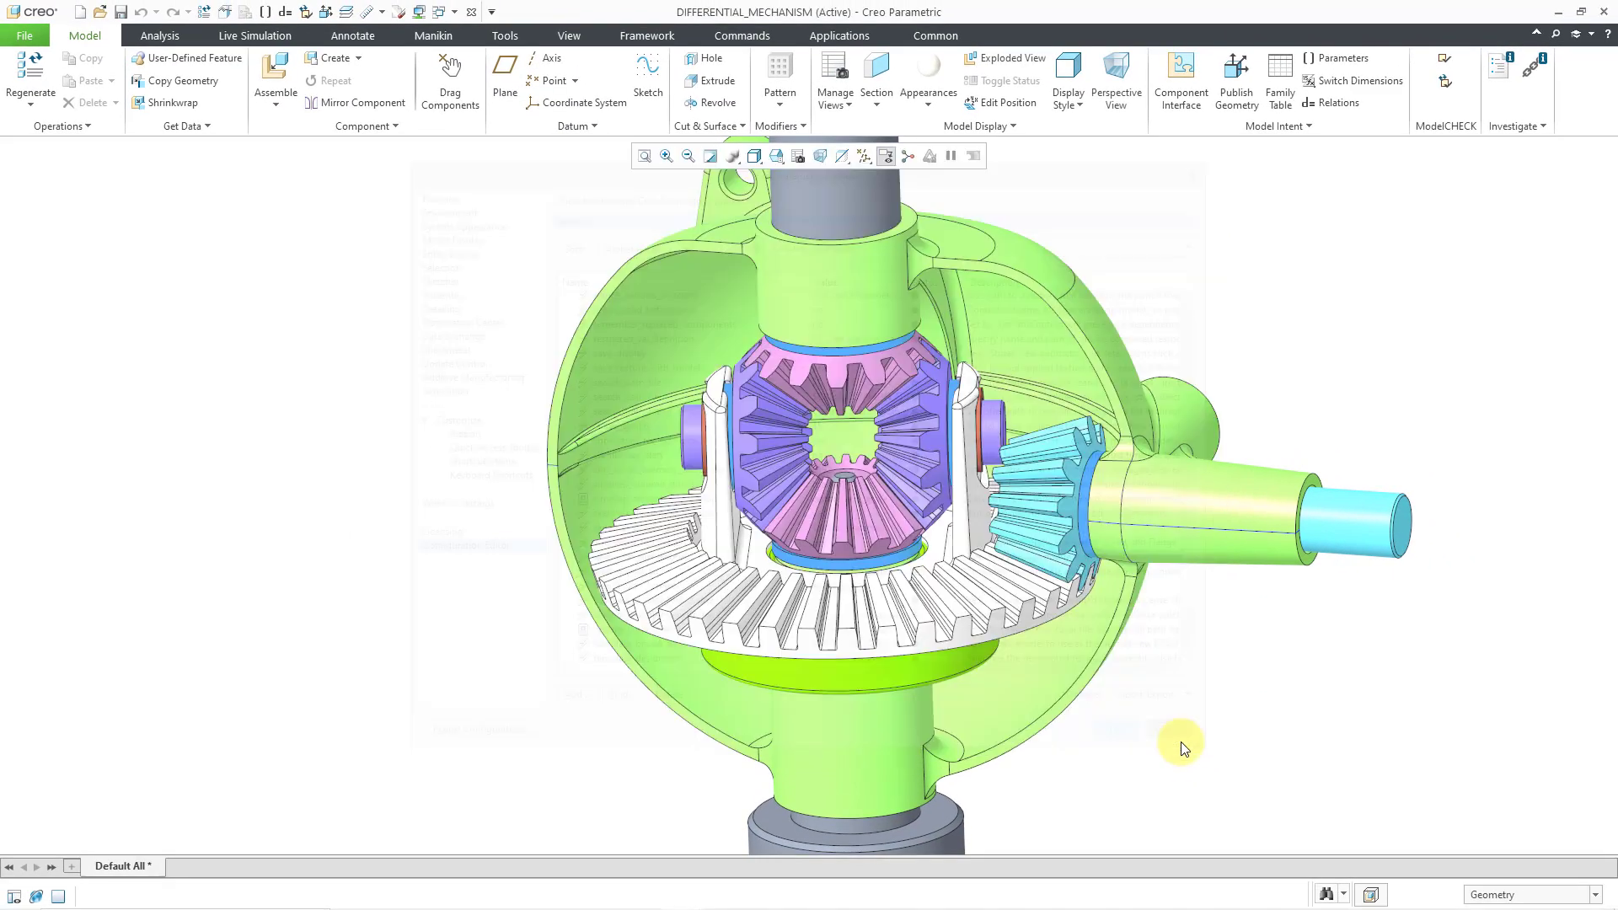